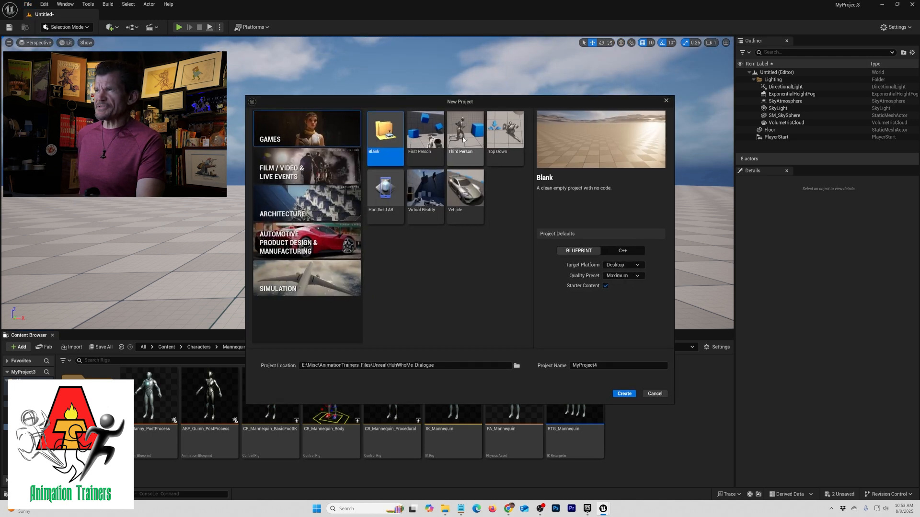
Dismiss the New Project dialog and browse the project content to the Rigs folder under Characters, Mannequins.
{"action": "left_click", "coordinate": [655, 394]}
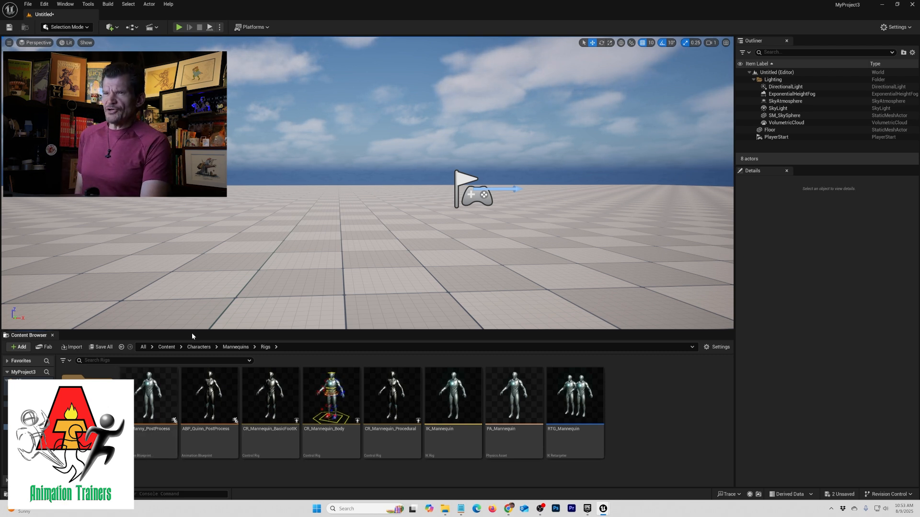
{"action": "left_click", "coordinate": [163, 349]}
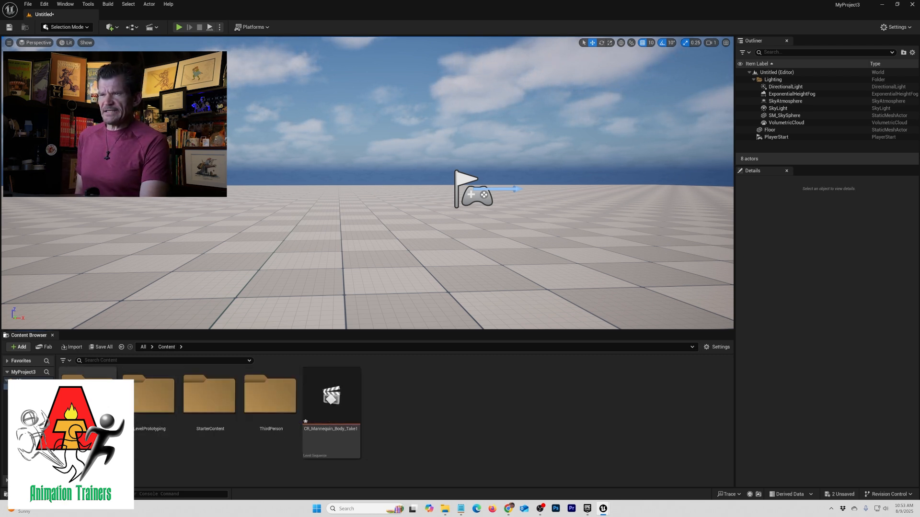
{"action": "double_click", "coordinate": [101, 406]}
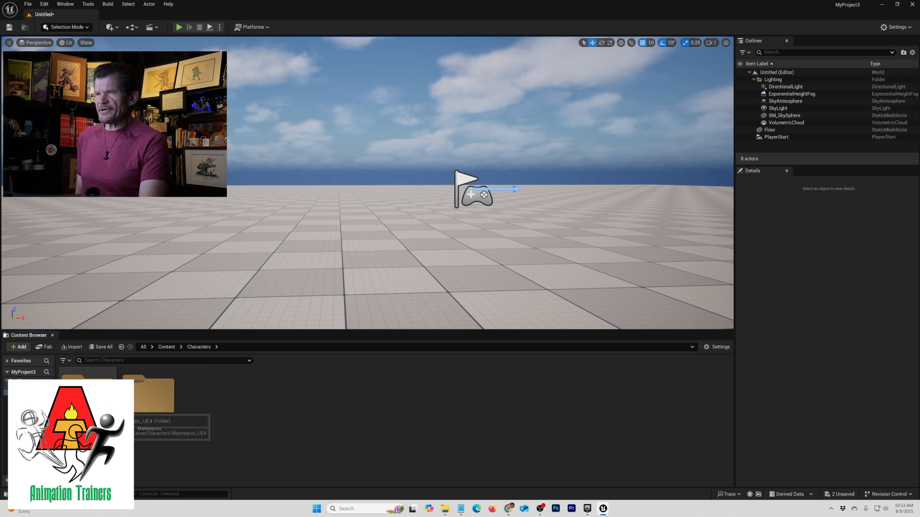
{"action": "double_click", "coordinate": [153, 407]}
{"action": "left_click", "coordinate": [265, 406]}
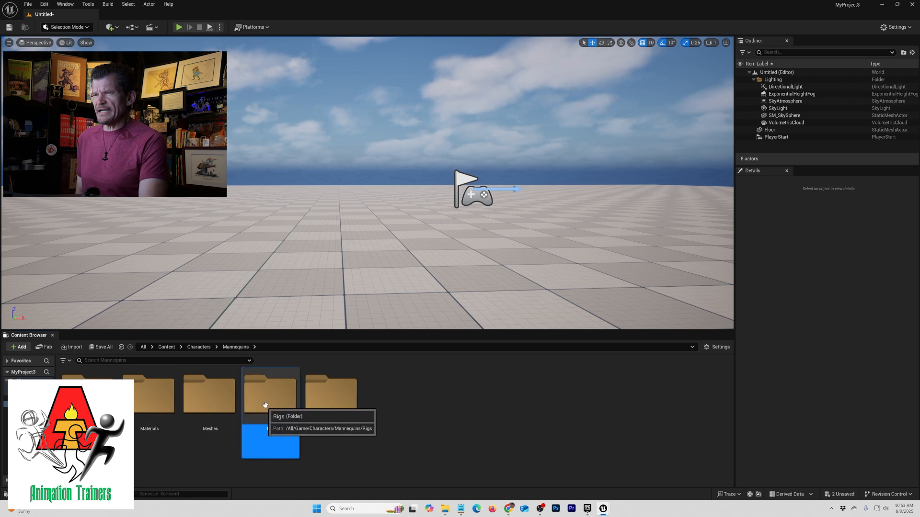
{"action": "double_click", "coordinate": [266, 407]}
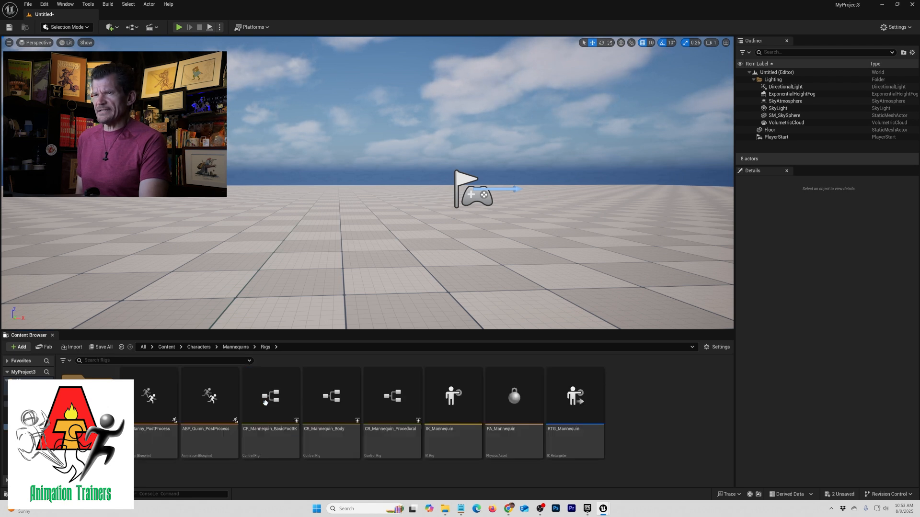
Place the CR_Mannequin_Body control rig in the level on the floor and show the Outliner.
{"action": "left_click", "coordinate": [325, 404]}
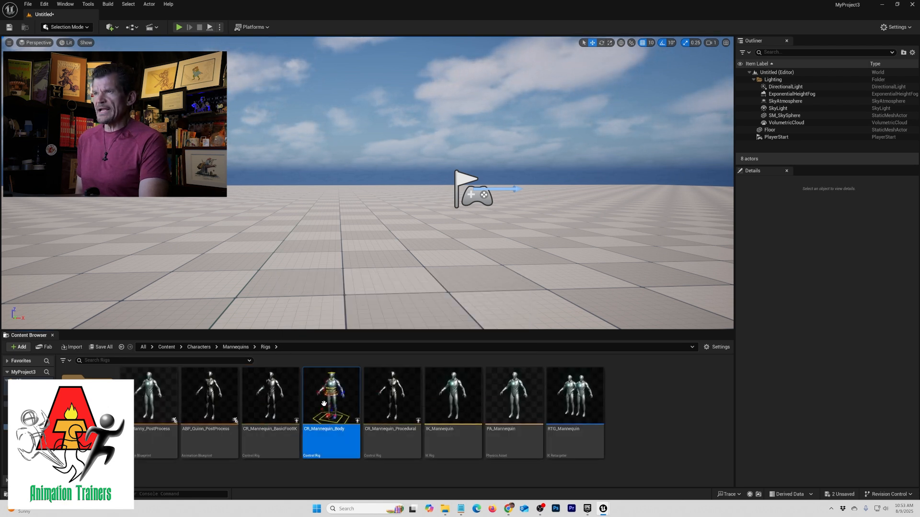
{"action": "left_click_drag", "start_coordinate": [325, 404], "coordinate": [374, 241]}
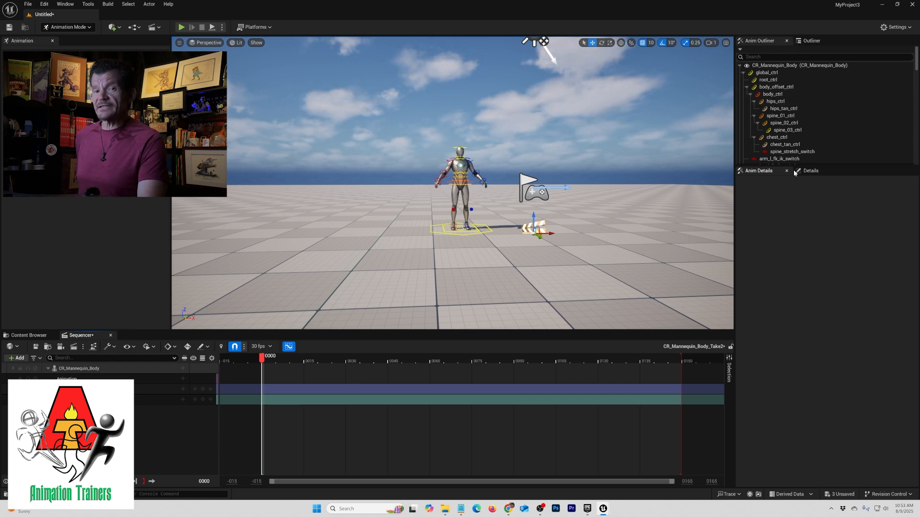
{"action": "left_click", "coordinate": [811, 41]}
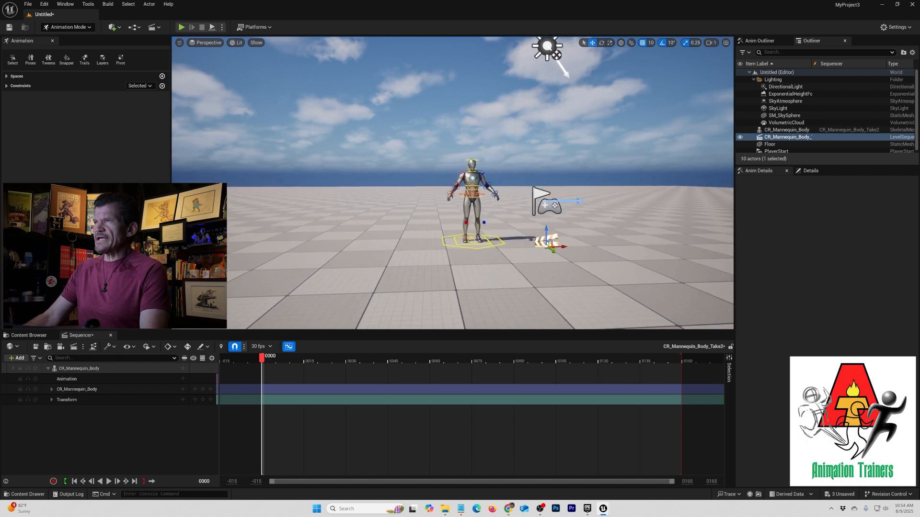
Search the Editor Preferences for "middle", enable Invert Middle Mouse Pan and test panning in the viewport.
{"action": "middle_click_drag", "start_coordinate": [452, 183], "coordinate": [406, 166]}
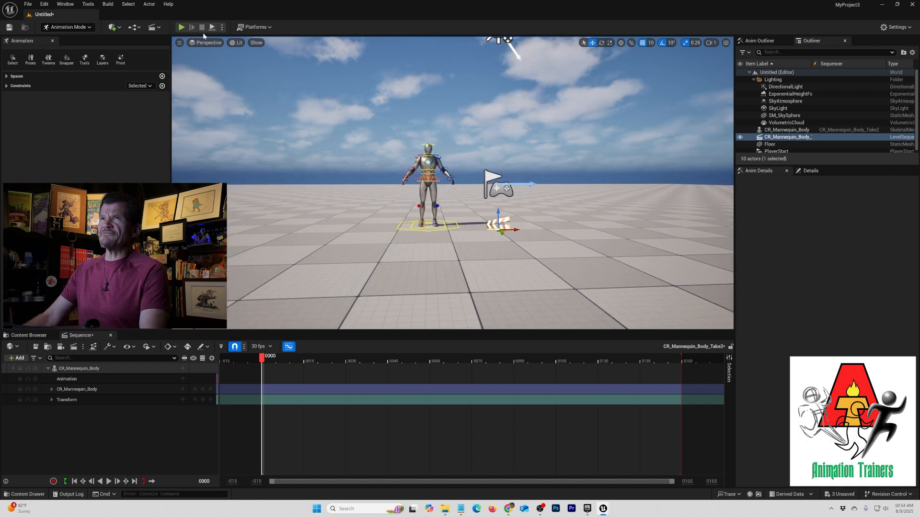
{"action": "left_click", "coordinate": [28, 4]}
{"action": "left_click", "coordinate": [44, 5]}
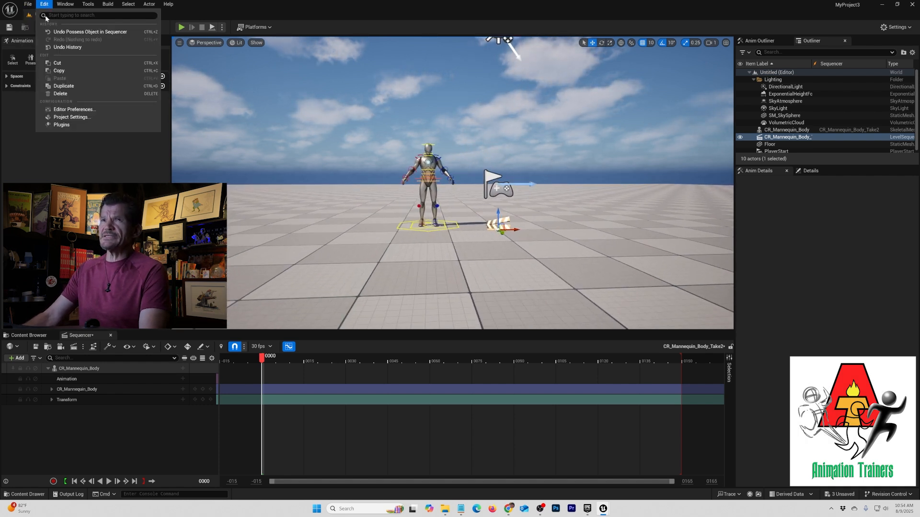
{"action": "left_click", "coordinate": [65, 110]}
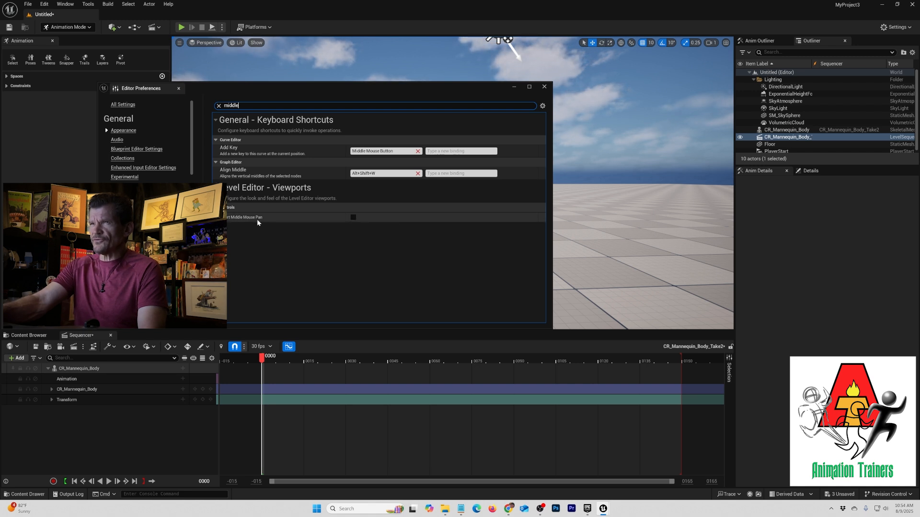
{"action": "left_click", "coordinate": [353, 218]}
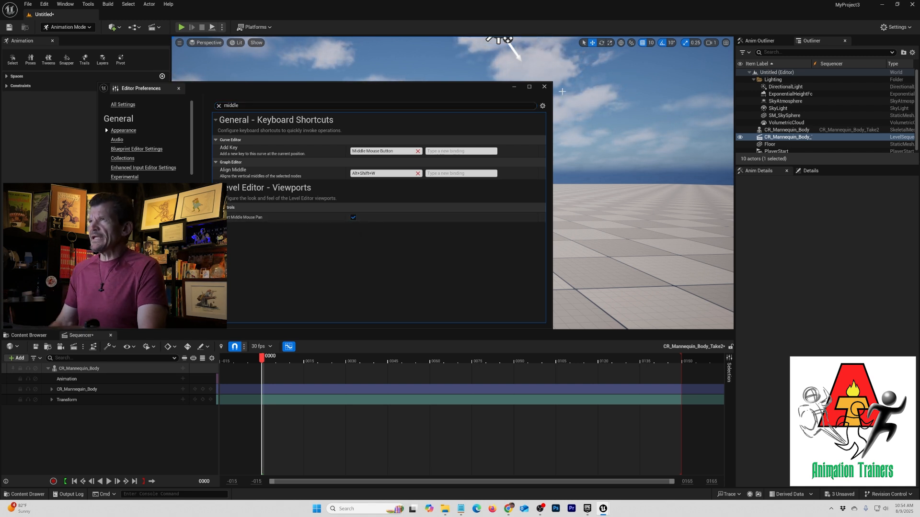
{"action": "left_click", "coordinate": [544, 87]}
{"action": "middle_click_drag", "start_coordinate": [455, 230], "coordinate": [503, 246]}
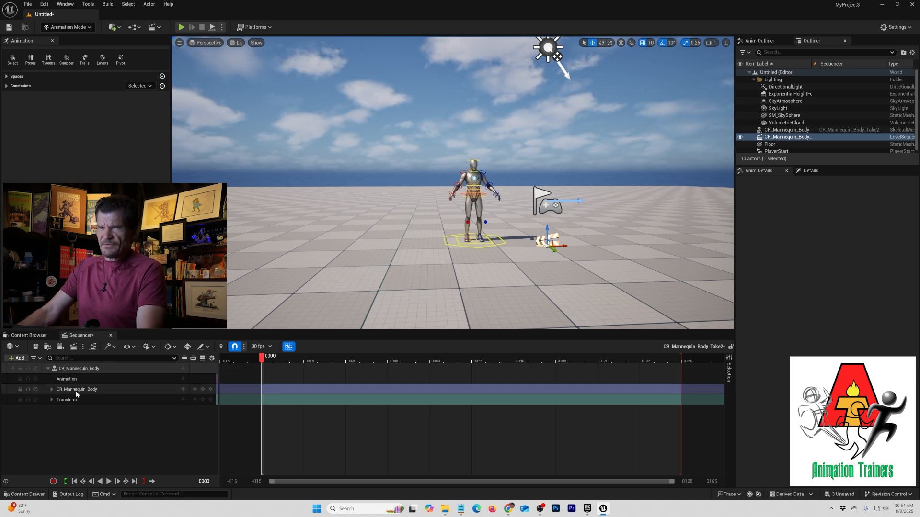
Expand the CR_Mannequin_Body controls in the Sequencer and examine the root_ctrl entry in the curve editor.
{"action": "left_click", "coordinate": [50, 389]}
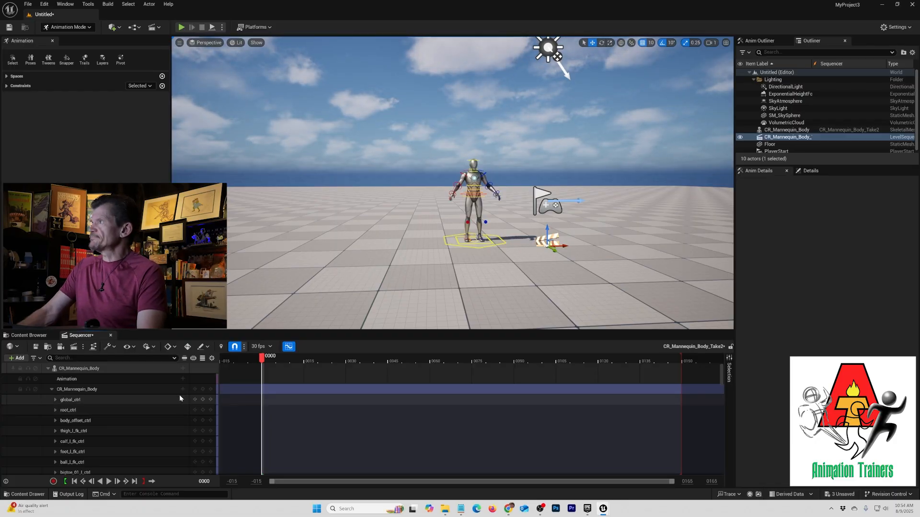
{"action": "left_click", "coordinate": [288, 347]}
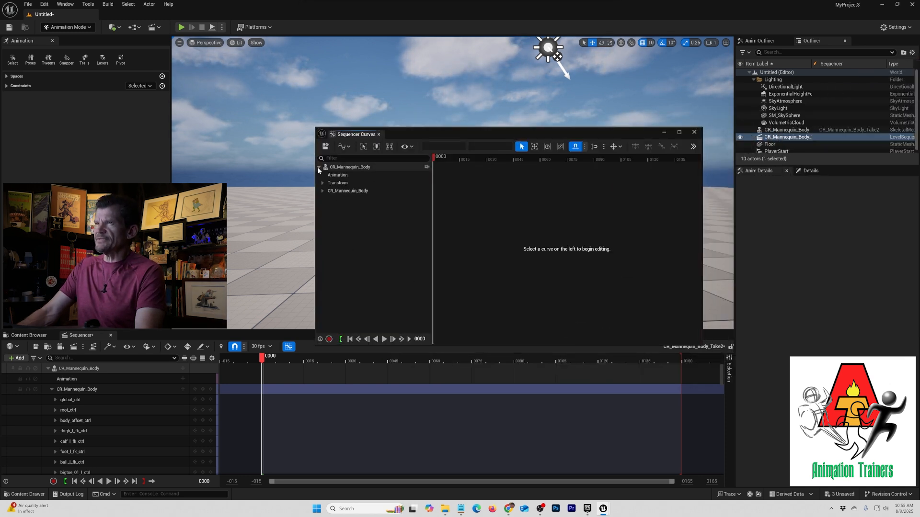
{"action": "left_click", "coordinate": [323, 191]}
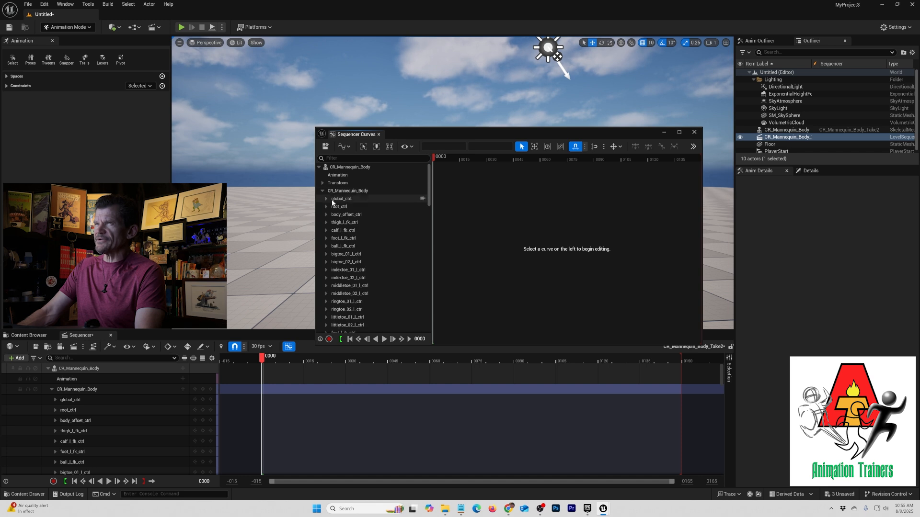
{"action": "left_click", "coordinate": [339, 207]}
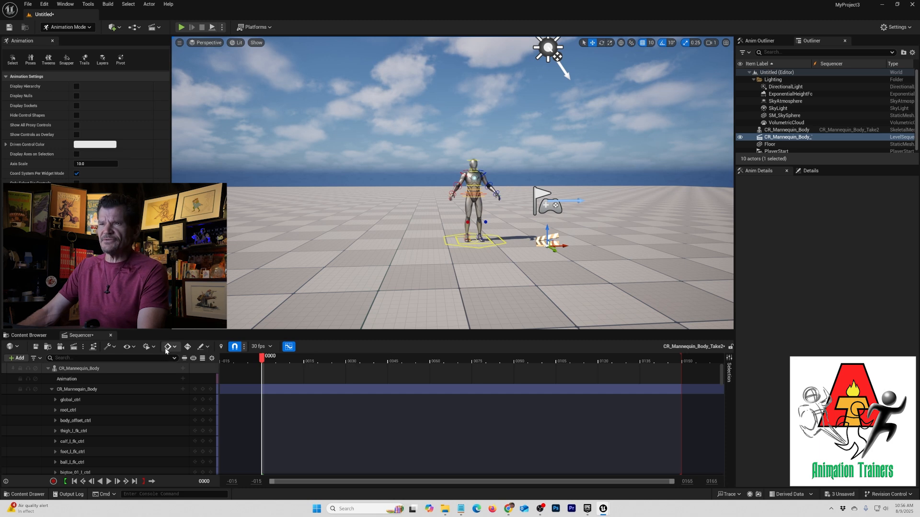
Turn on auto-key and key all CR_Mannequin_Body controls at frame 0, checking the keys down the track list.
{"action": "left_click", "coordinate": [187, 347]}
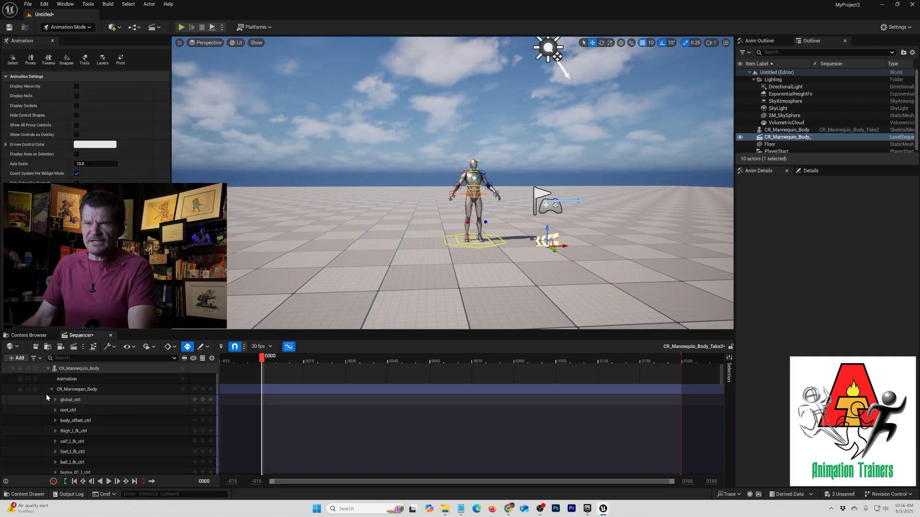
{"action": "left_click", "coordinate": [50, 389]}
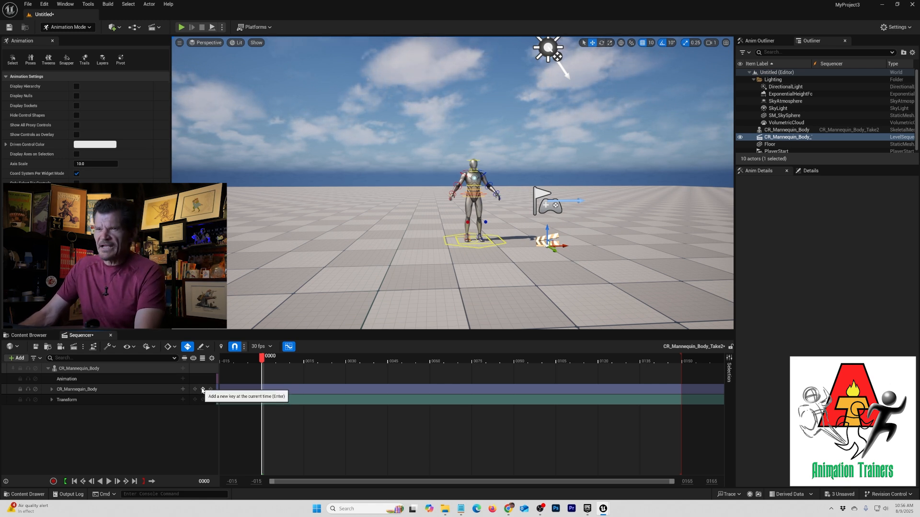
{"action": "left_click", "coordinate": [50, 389]}
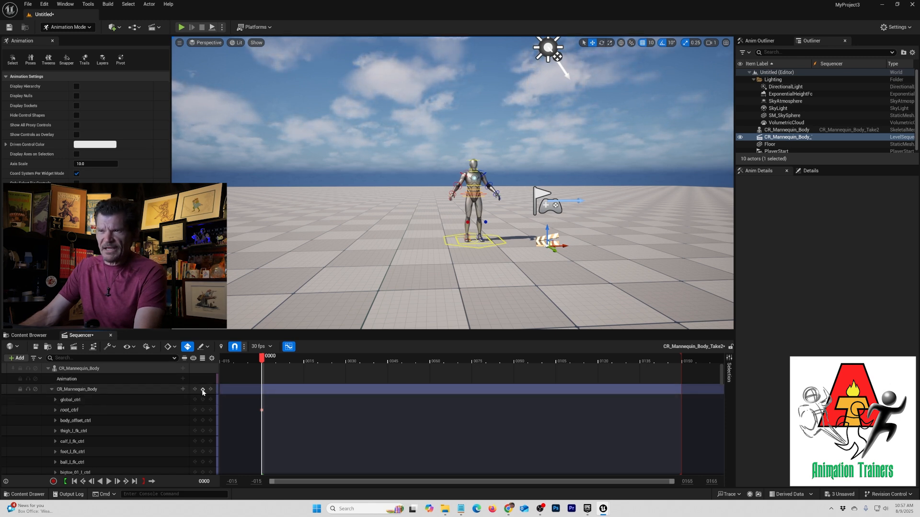
{"action": "scroll", "coordinate": [271, 420], "scroll_direction": "down", "scroll_amount": 5}
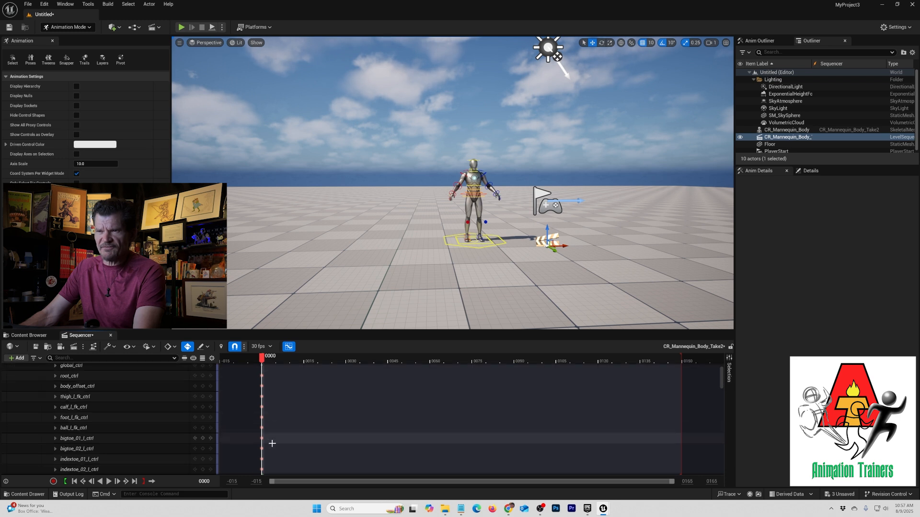
{"action": "scroll", "coordinate": [268, 431], "scroll_direction": "up", "scroll_amount": 5}
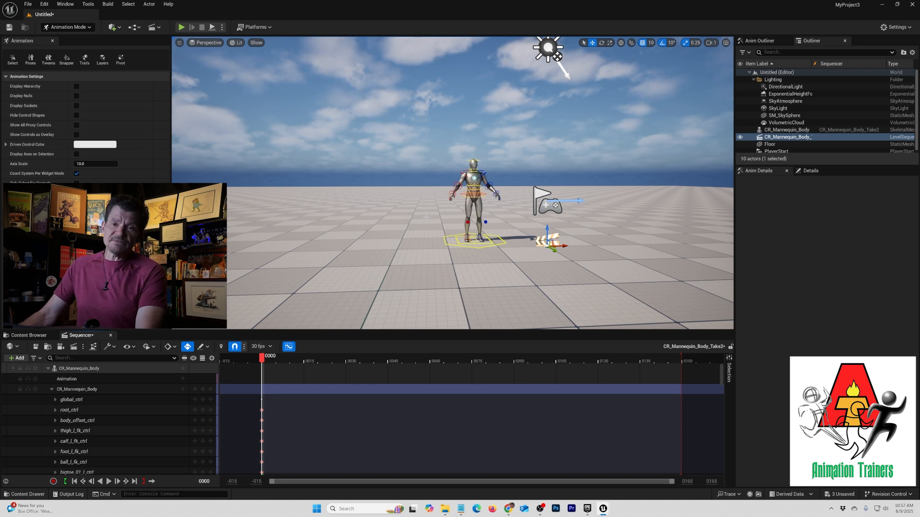
{"action": "scroll", "coordinate": [415, 226], "scroll_direction": "up", "scroll_amount": 4}
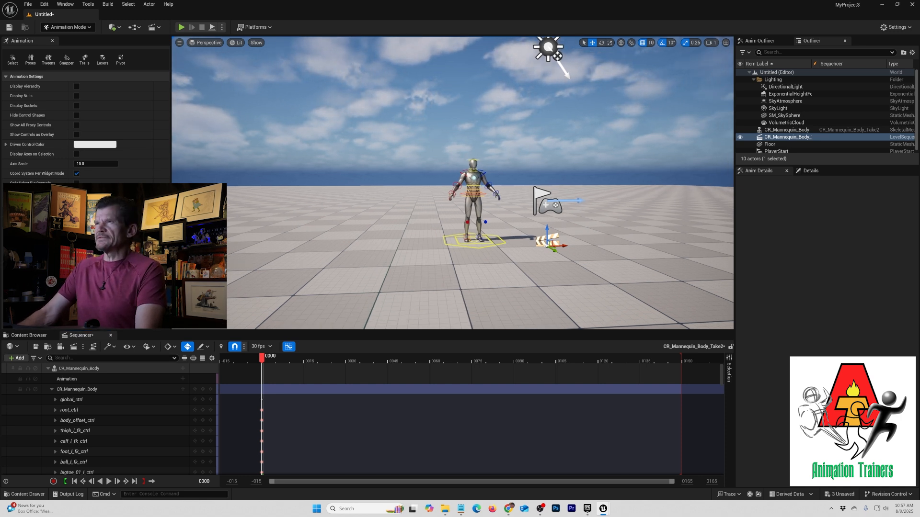
Select body_ctrl at the mannequin's waist and lower it 10 units.
{"action": "middle_click_drag", "start_coordinate": [414, 226], "coordinate": [460, 261]}
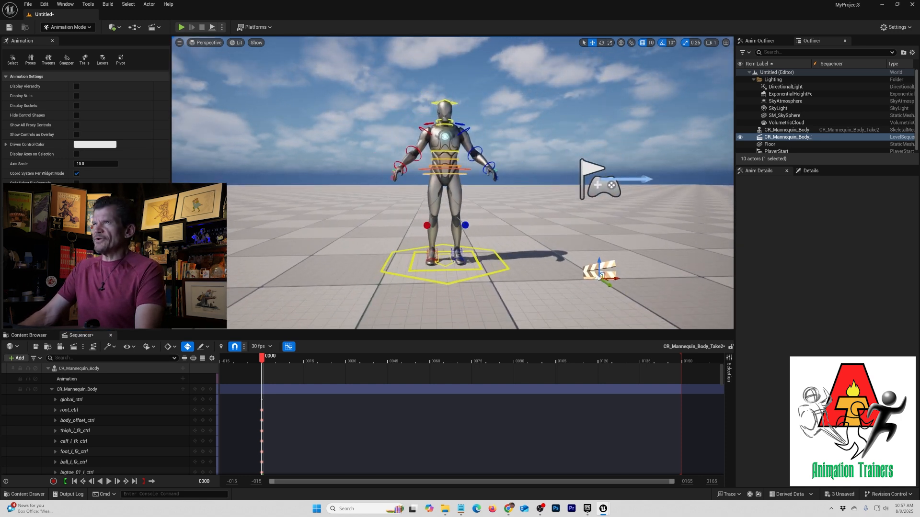
{"action": "scroll", "coordinate": [437, 167], "scroll_direction": "up", "scroll_amount": 5}
{"action": "scroll", "coordinate": [438, 166], "scroll_direction": "down", "scroll_amount": 4}
{"action": "left_click", "coordinate": [437, 167]}
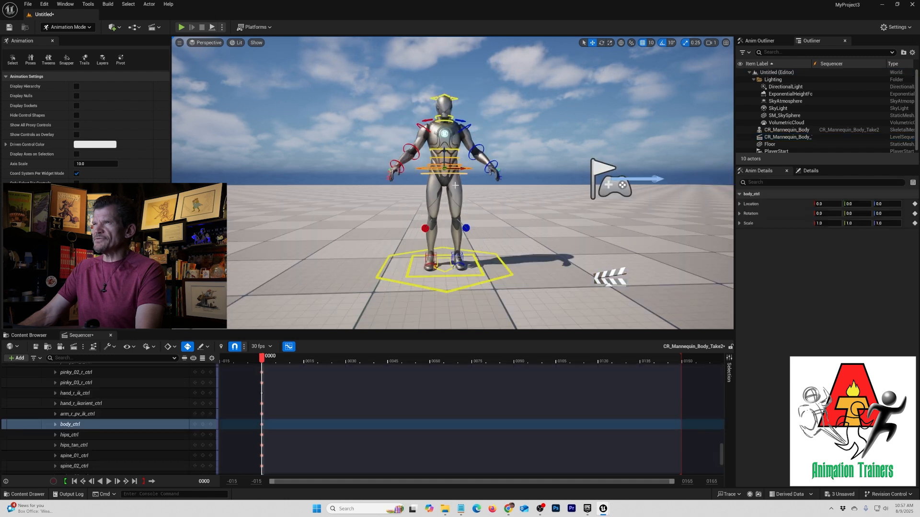
{"action": "mouse_move", "coordinate": [458, 185]}
{"action": "middle_mouse_down"}
{"action": "mouse_move", "coordinate": [388, 184]}
{"action": "mouse_move", "coordinate": [445, 185]}
{"action": "middle_mouse_up"}
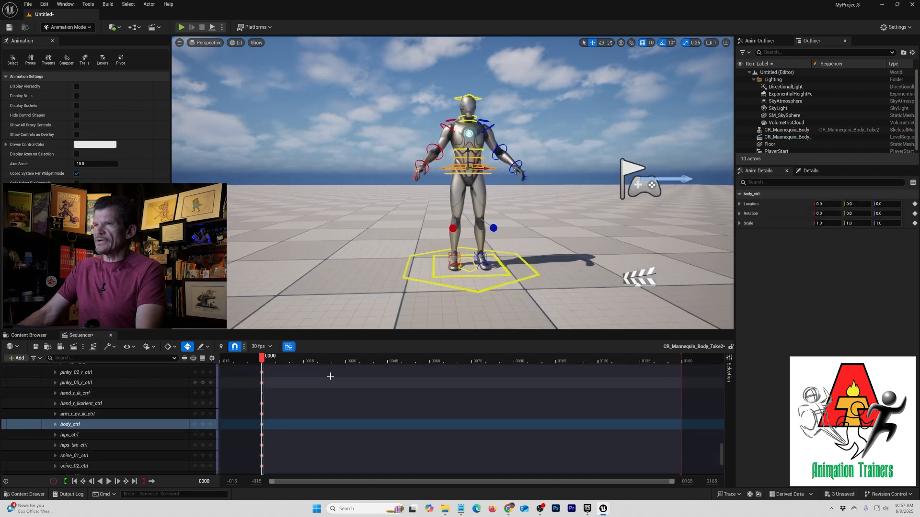
{"action": "left_click_drag", "start_coordinate": [467, 152], "coordinate": [467, 163]}
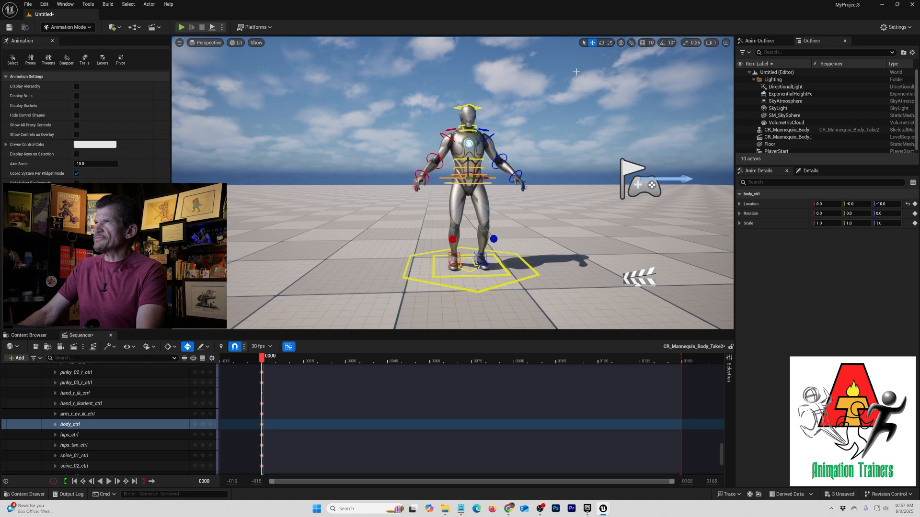
Switch the transform gizmo to local space and move body_ctrl to a Z location of about -7.
{"action": "left_click", "coordinate": [621, 45]}
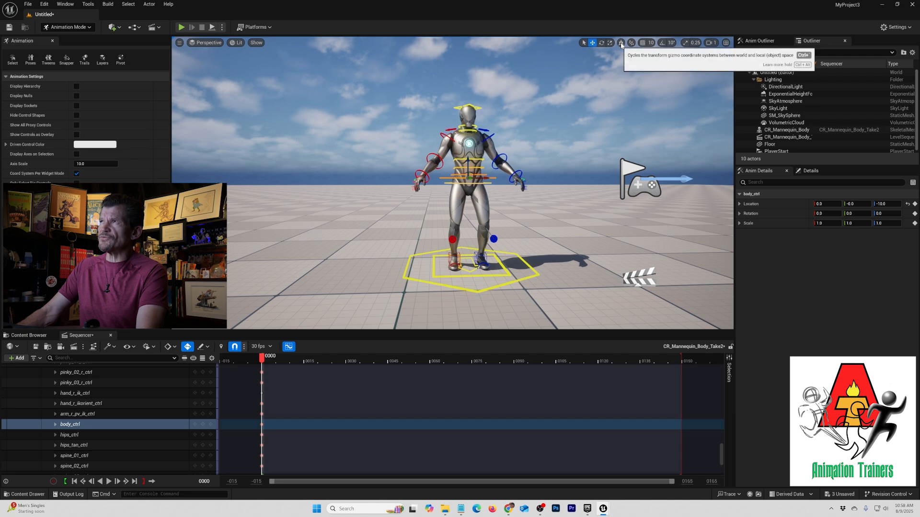
{"action": "left_click_drag", "start_coordinate": [468, 167], "coordinate": [456, 165]}
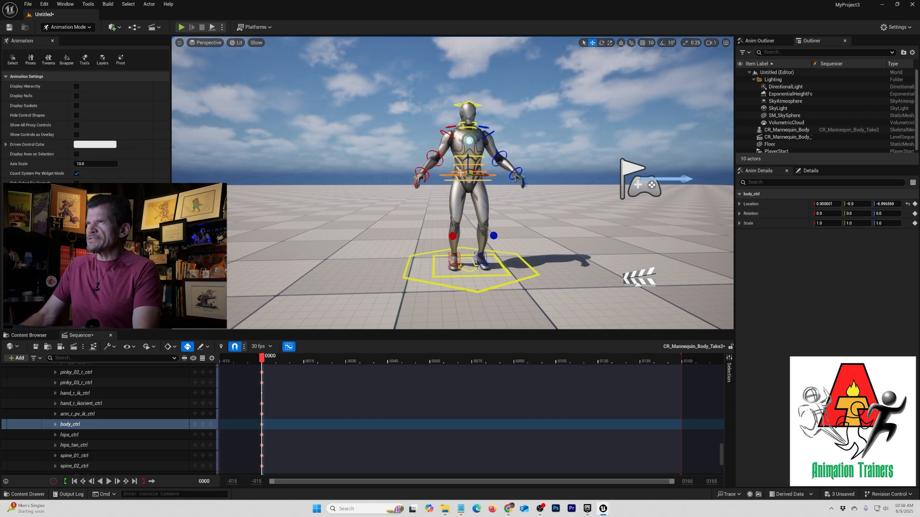
{"action": "right_click_drag", "start_coordinate": [453, 187], "coordinate": [453, 184]}
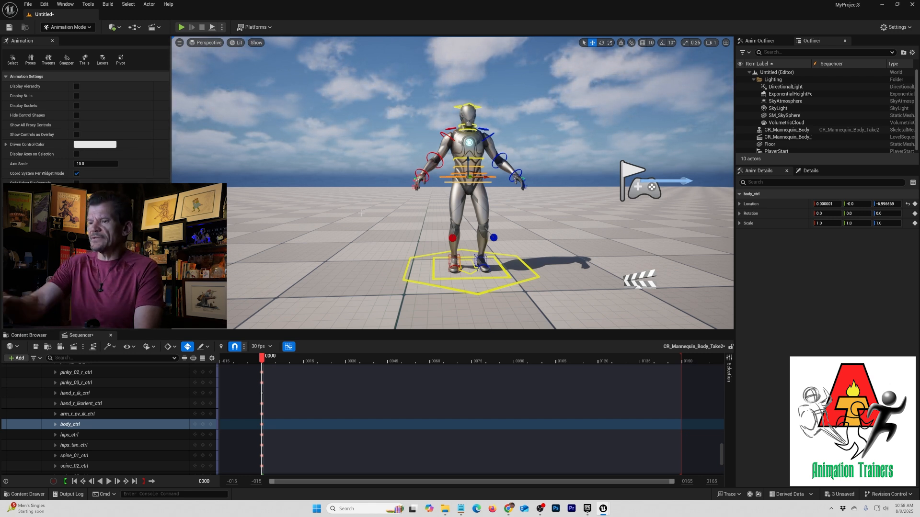
Rotate body_ctrl about 28.5 degrees around the vertical axis to turn the mannequin's torso.
{"action": "key", "text": "r"}
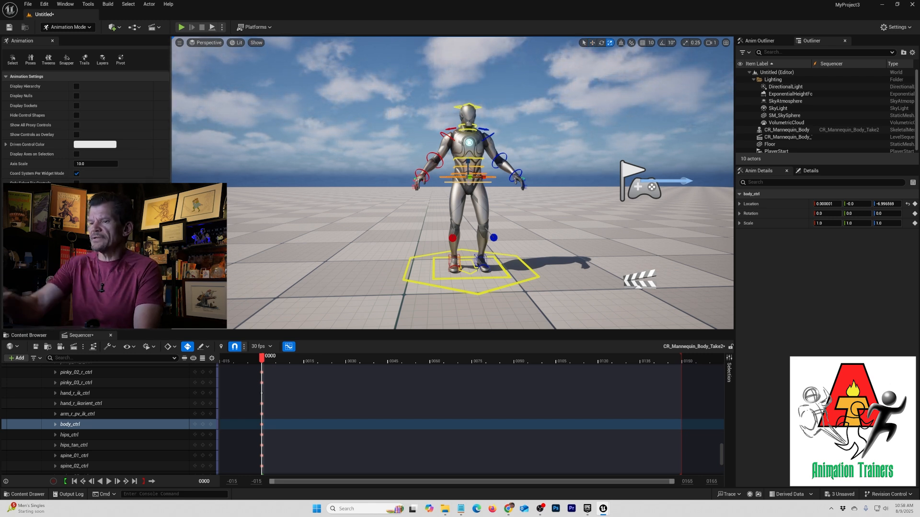
{"action": "key", "text": "e"}
{"action": "left_click_drag", "start_coordinate": [461, 181], "coordinate": [512, 178]}
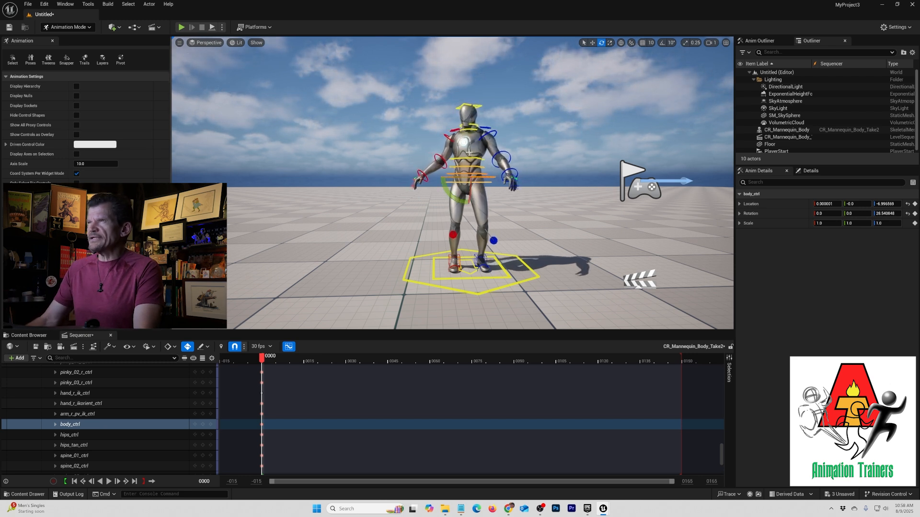
Select spine_01_ctrl, spine_02_ctrl and spine_03_ctrl together on the mannequin rig.
{"action": "left_click", "coordinate": [460, 163]}
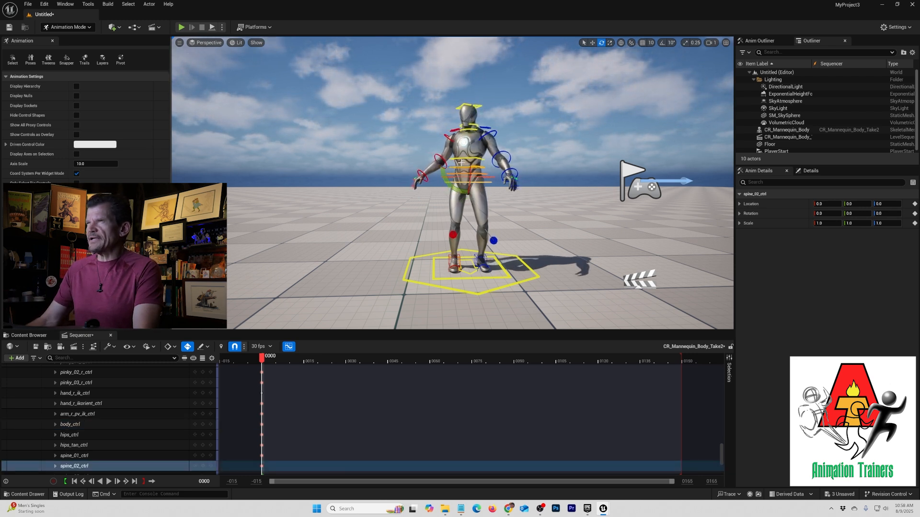
{"action": "left_click", "coordinate": [461, 159], "text": "ctrl"}
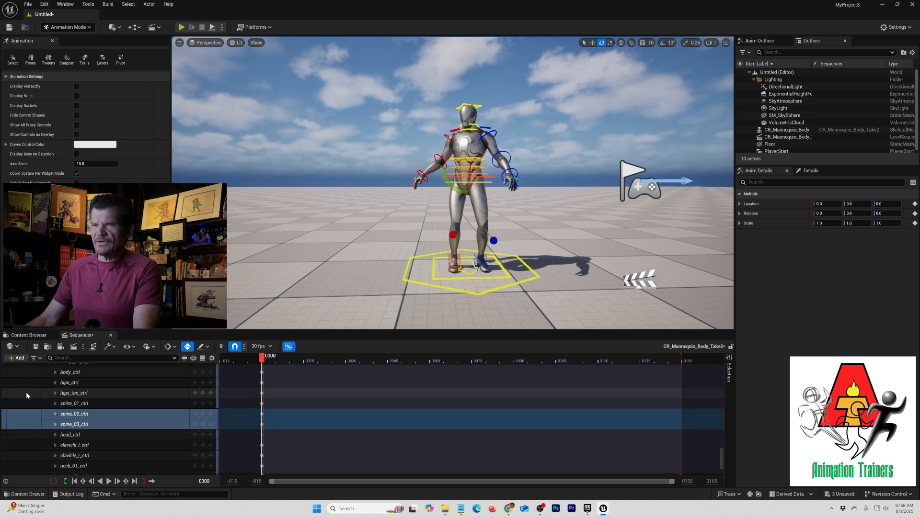
{"action": "left_click", "coordinate": [73, 404]}
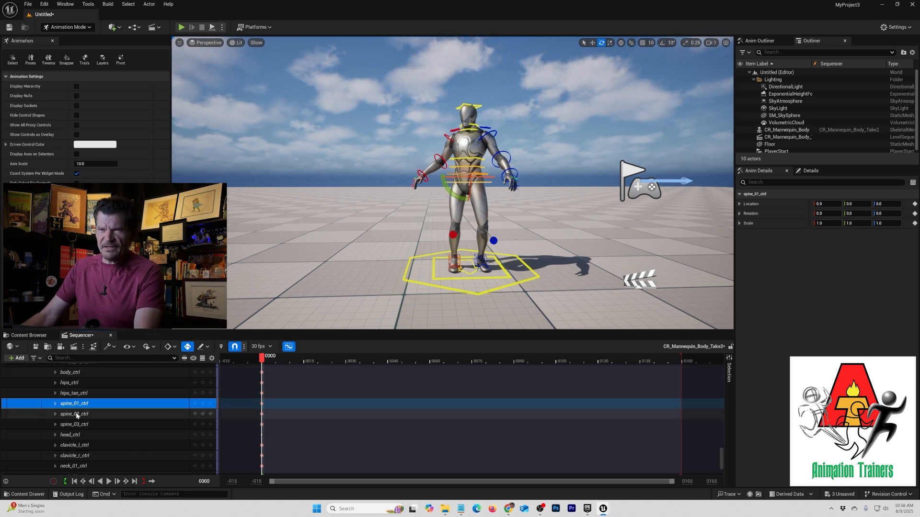
{"action": "scroll", "coordinate": [87, 402], "scroll_direction": "up", "scroll_amount": 4}
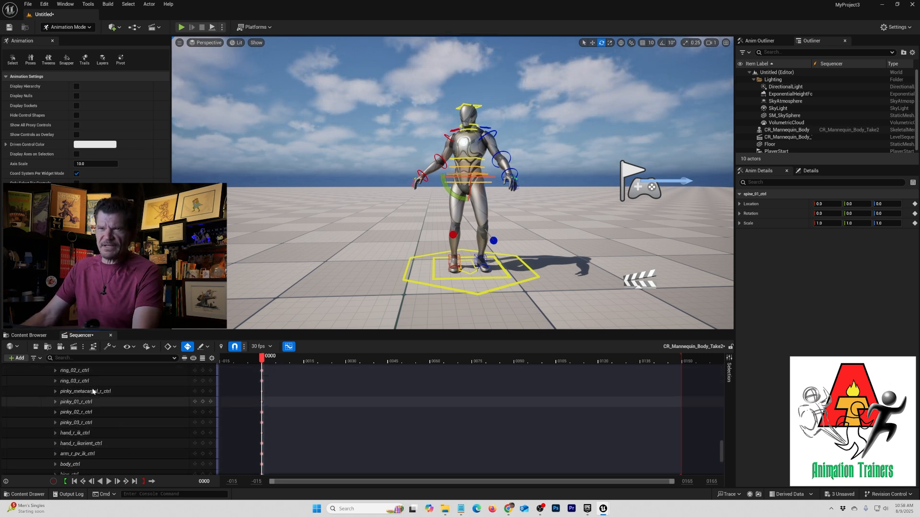
{"action": "scroll", "coordinate": [91, 389], "scroll_direction": "down", "scroll_amount": 3}
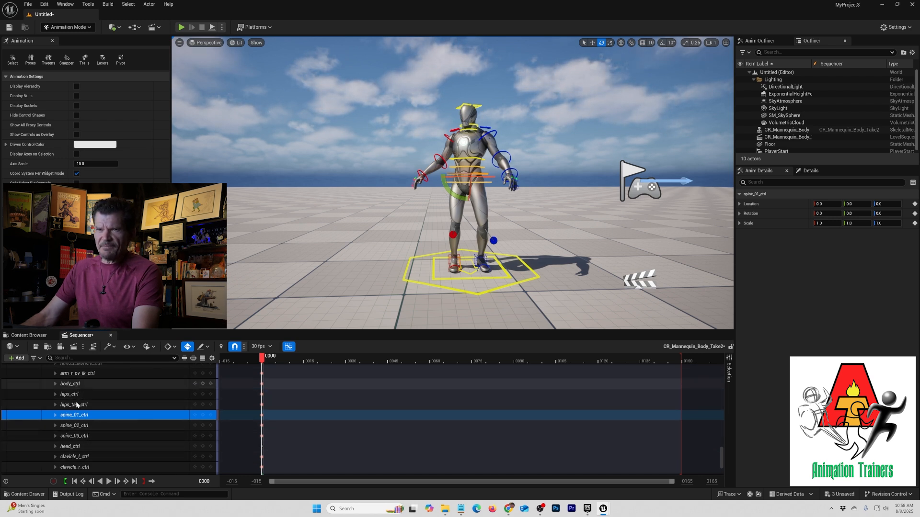
{"action": "left_click", "coordinate": [77, 436], "text": "shift"}
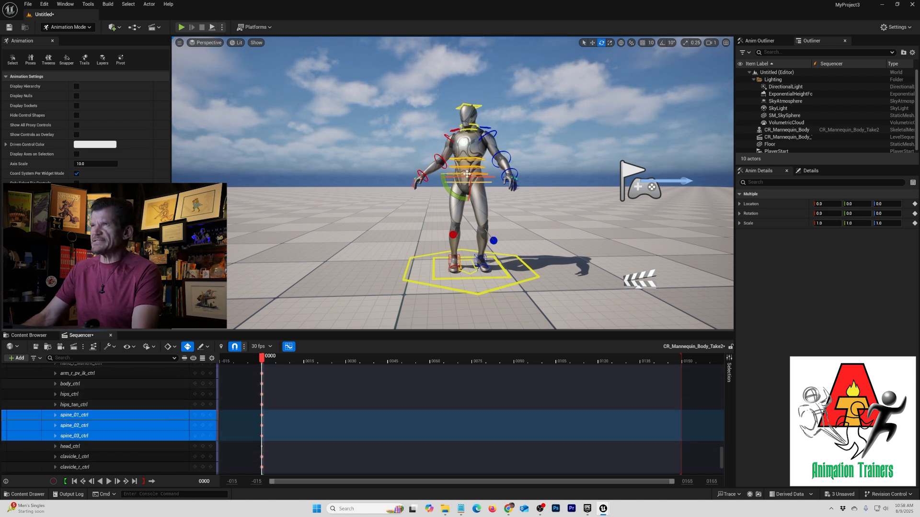
Try twisting the three spine controls about -5.5 degrees around their Z axis, and undo the rotation.
{"action": "left_click_drag", "start_coordinate": [464, 173], "coordinate": [499, 176]}
{"action": "scroll", "coordinate": [460, 197], "scroll_direction": "down", "scroll_amount": 2}
{"action": "scroll", "coordinate": [461, 198], "scroll_direction": "up", "scroll_amount": 2}
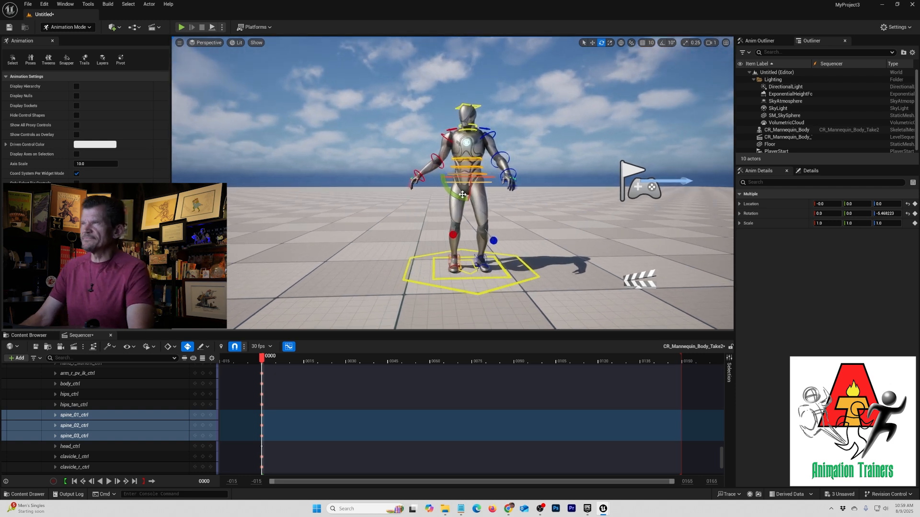
{"action": "key", "text": "ctrl+z"}
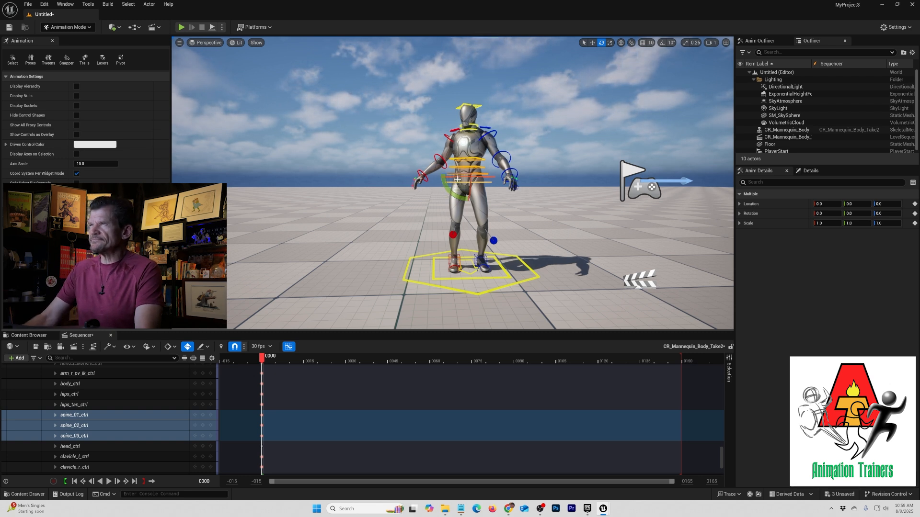
Twist the three selected spine controls to a Z rotation of about 6.7 degrees.
{"action": "left_click_drag", "start_coordinate": [454, 172], "coordinate": [516, 177]}
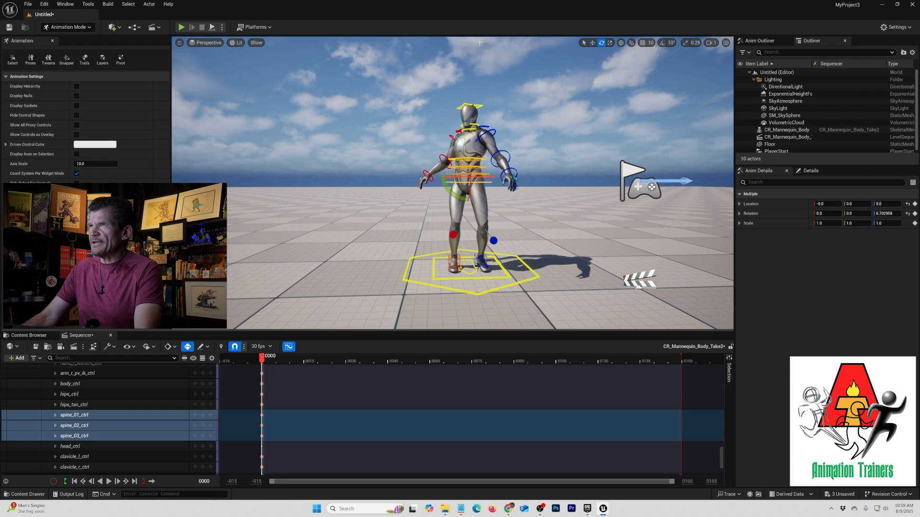
{"action": "left_click", "coordinate": [475, 127]}
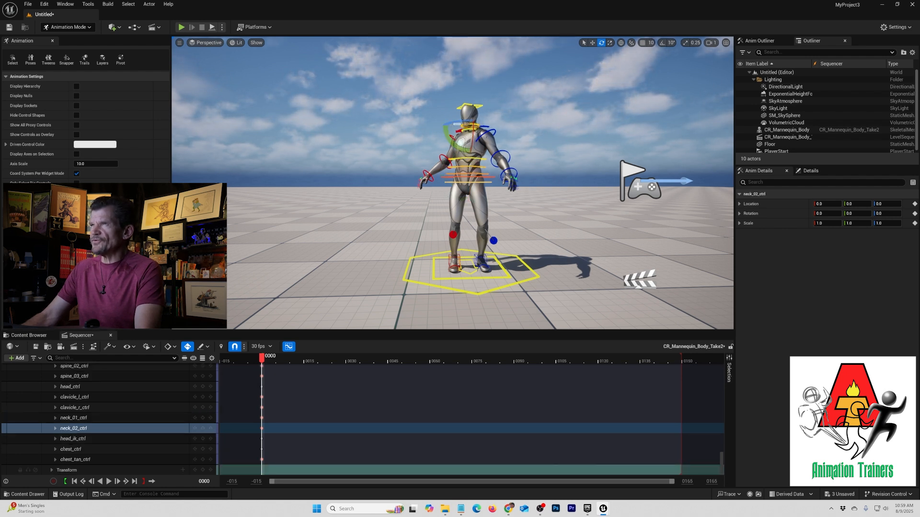
{"action": "left_click", "coordinate": [454, 124]}
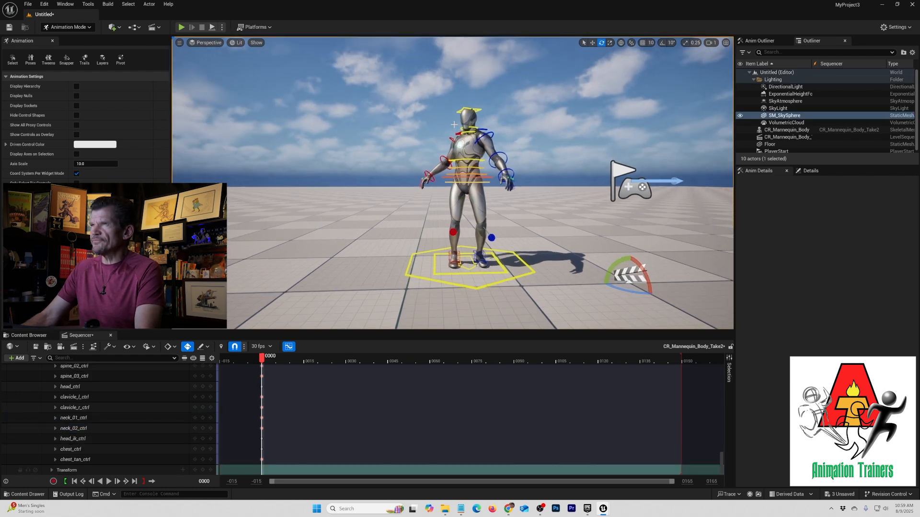
{"action": "key", "text": "ctrl+z"}
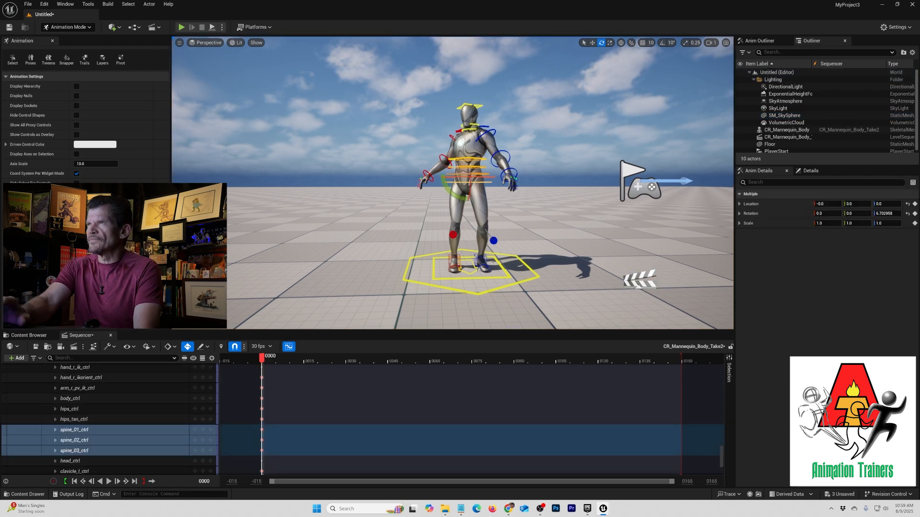
Rotate neck_02_ctrl to turn the neck, and turn head_ctrl to a Z rotation of about -26 degrees.
{"action": "left_click", "coordinate": [473, 127]}
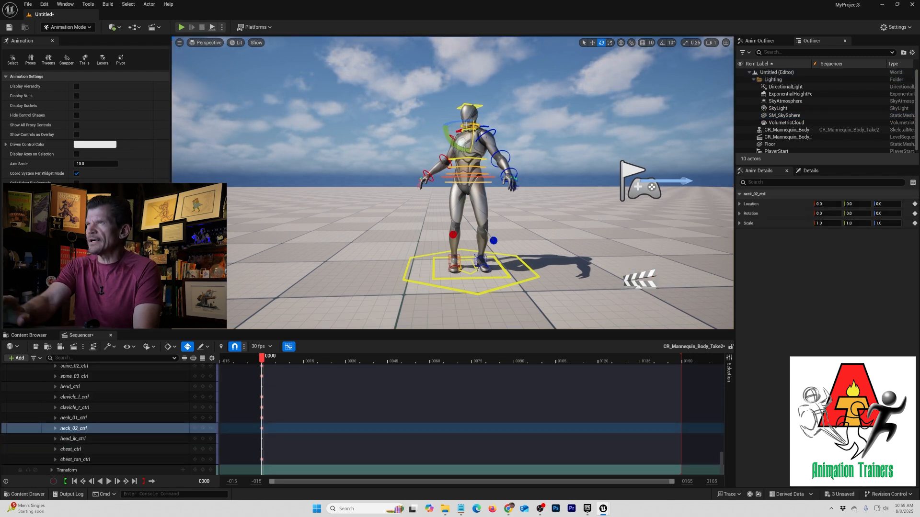
{"action": "left_click_drag", "start_coordinate": [452, 127], "coordinate": [485, 128]}
{"action": "left_click", "coordinate": [475, 105]}
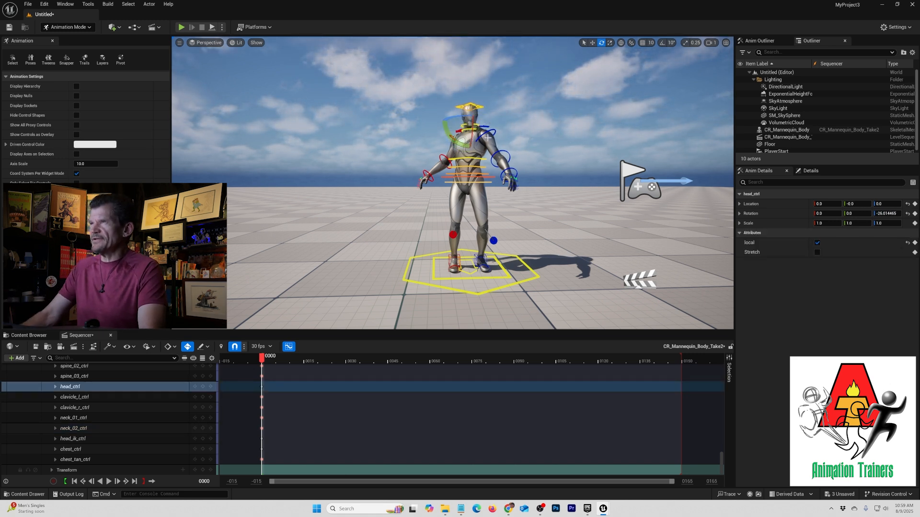
Select the index, middle, ring and pinky finger controls on the mannequin's left hand in the viewport.
{"action": "scroll", "coordinate": [473, 210], "scroll_direction": "up", "scroll_amount": 5}
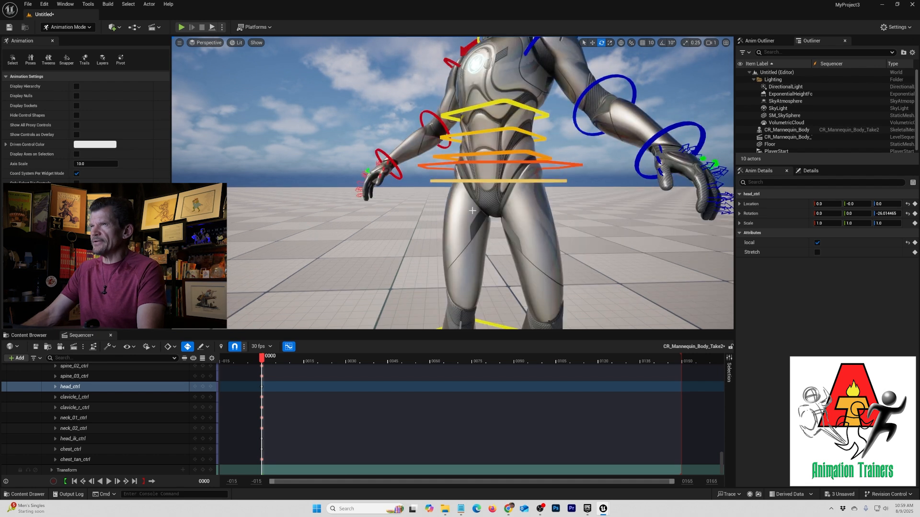
{"action": "left_click_drag", "start_coordinate": [506, 201], "coordinate": [462, 202], "text": "alt"}
{"action": "scroll", "coordinate": [506, 202], "scroll_direction": "down", "scroll_amount": 4}
{"action": "middle_click_drag", "start_coordinate": [462, 201], "coordinate": [476, 204], "text": "alt"}
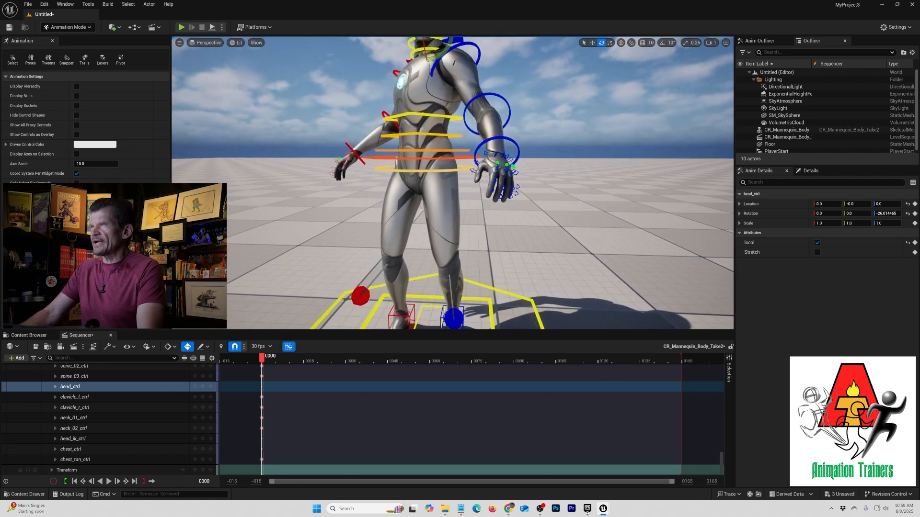
{"action": "left_click_drag", "start_coordinate": [476, 203], "coordinate": [608, 214], "text": "alt"}
{"action": "scroll", "coordinate": [605, 181], "scroll_direction": "up", "scroll_amount": 8}
{"action": "scroll", "coordinate": [605, 181], "scroll_direction": "down", "scroll_amount": 7}
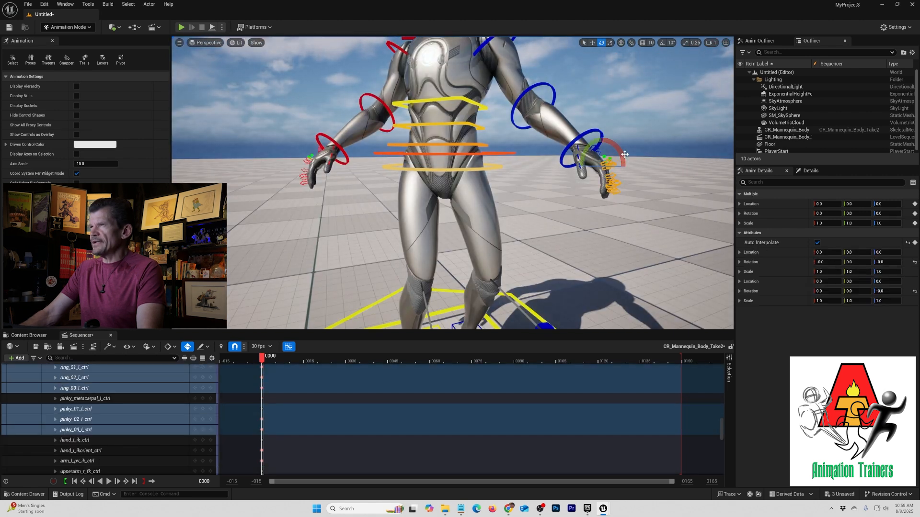
{"action": "scroll", "coordinate": [17, 450], "scroll_direction": "up", "scroll_amount": 5}
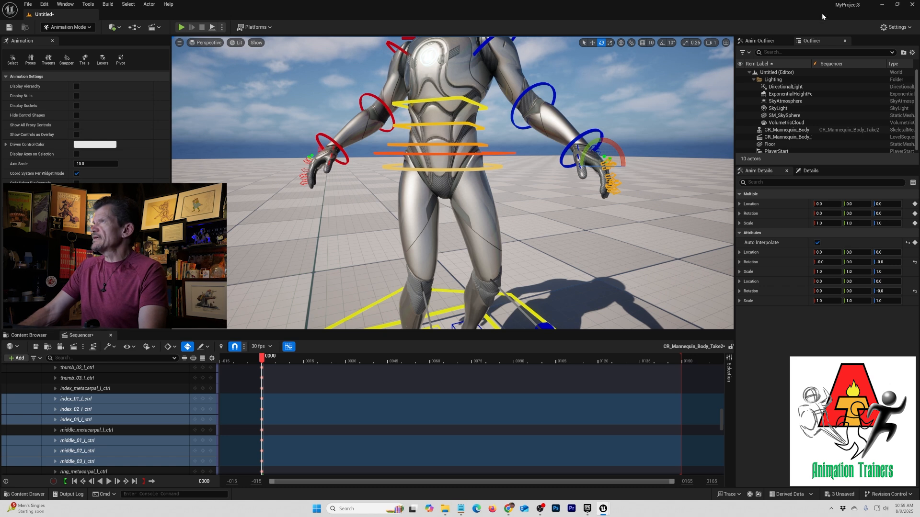
Undock the Outliner and Anim Outliner into one shared floating window and make that window taller.
{"action": "left_click_drag", "start_coordinate": [812, 40], "coordinate": [430, 140]}
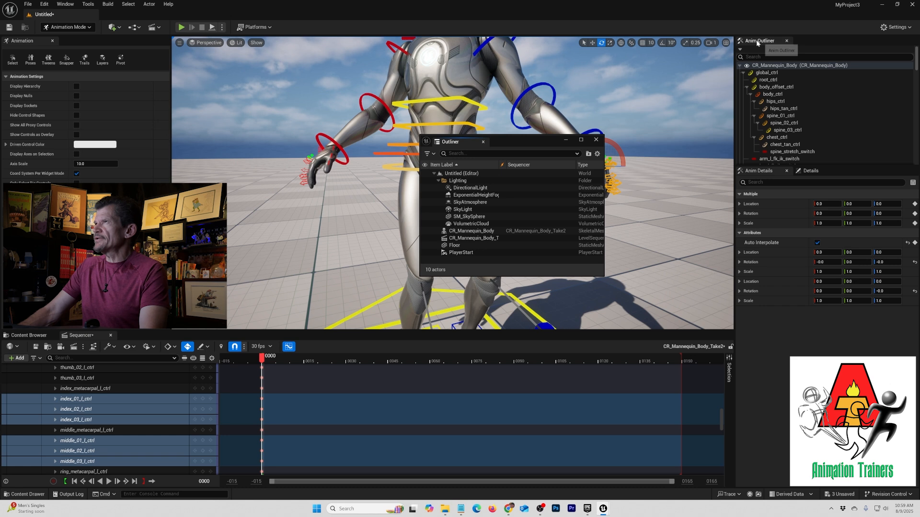
{"action": "left_click_drag", "start_coordinate": [760, 40], "coordinate": [444, 143]}
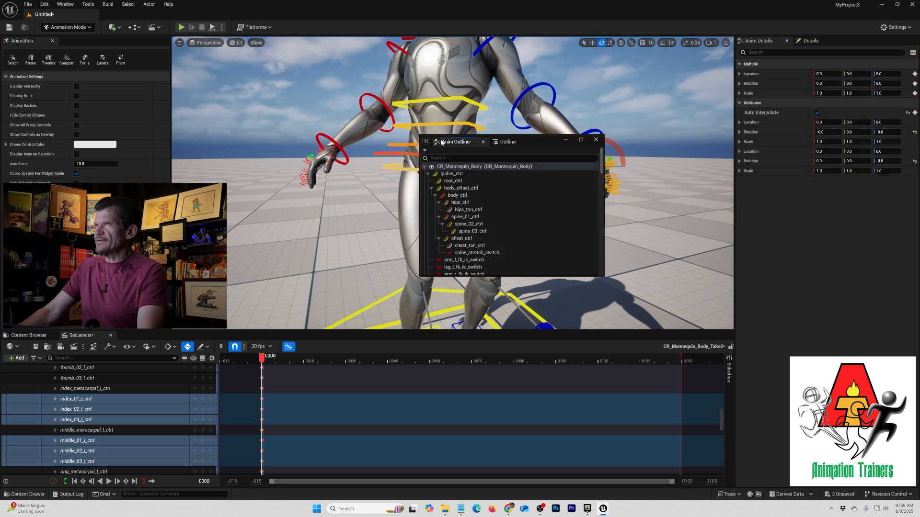
{"action": "left_click_drag", "start_coordinate": [504, 397], "coordinate": [499, 445]}
Select the left hand's index, middle, ring and pinky controls, metacarpals included, from the rig's control hierarchy.
{"action": "scroll", "coordinate": [519, 322], "scroll_direction": "down", "scroll_amount": 3}
{"action": "scroll", "coordinate": [512, 329], "scroll_direction": "down", "scroll_amount": 12}
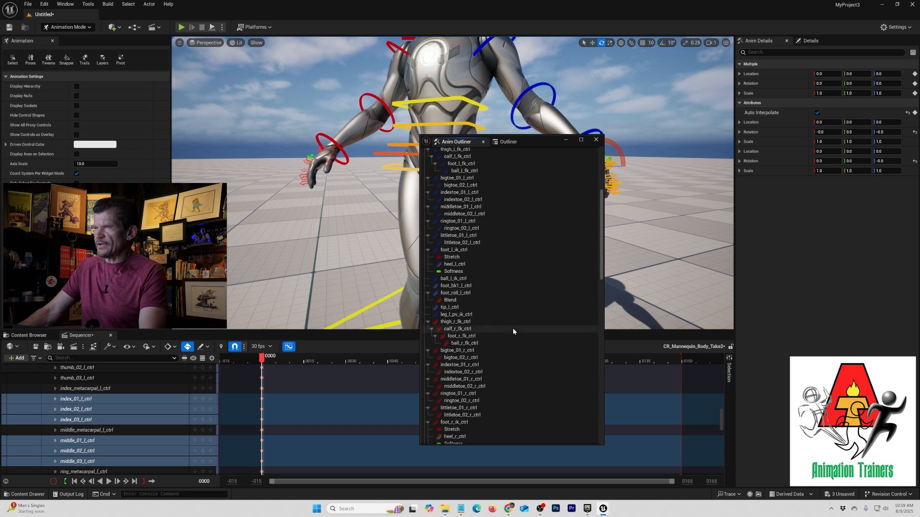
{"action": "scroll", "coordinate": [493, 331], "scroll_direction": "down", "scroll_amount": 3}
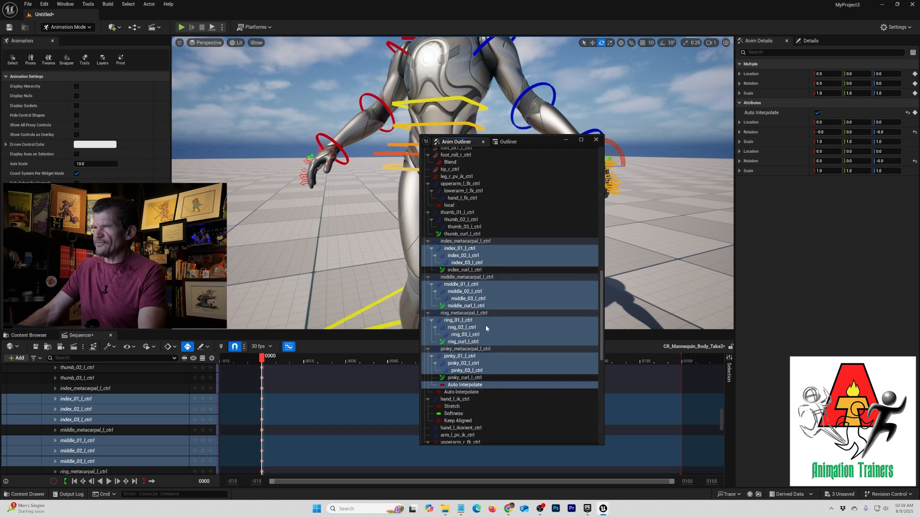
{"action": "left_click", "coordinate": [470, 212]}
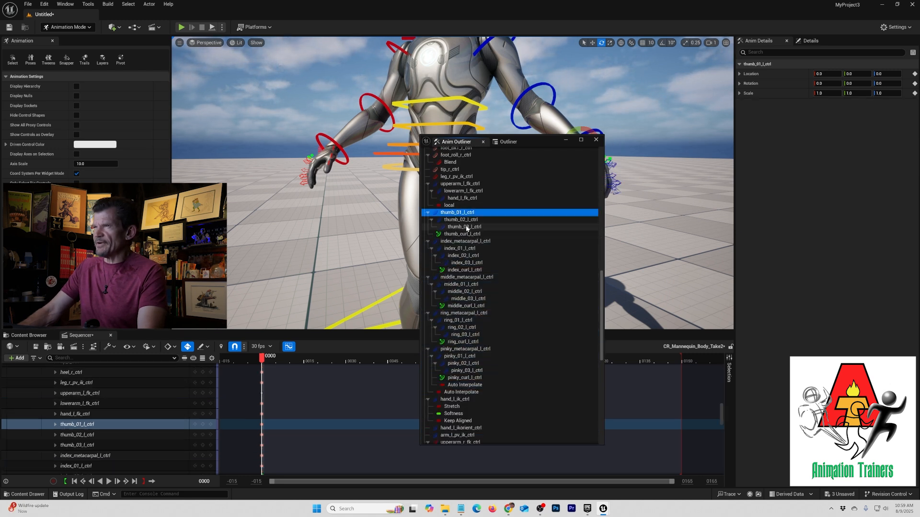
{"action": "left_click", "coordinate": [465, 242]}
{"action": "left_click", "coordinate": [464, 263], "text": "shift"}
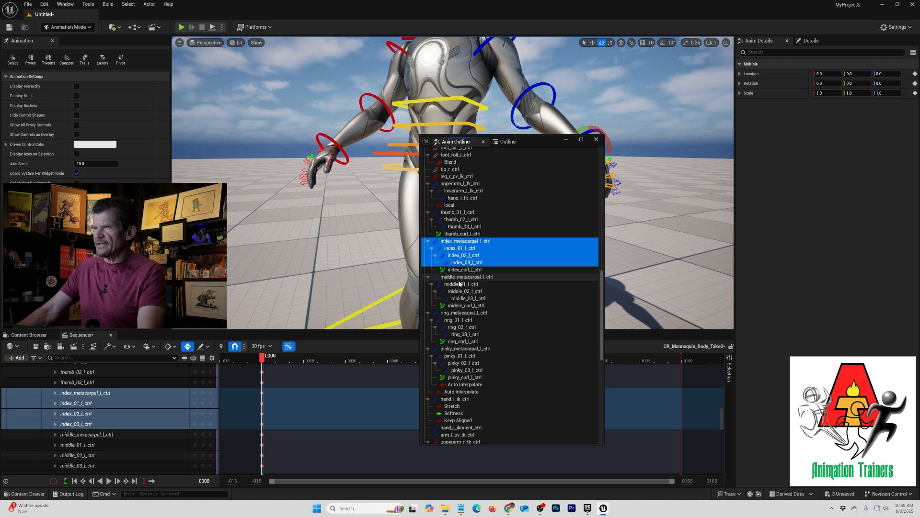
{"action": "left_click", "coordinate": [466, 277], "text": "ctrl"}
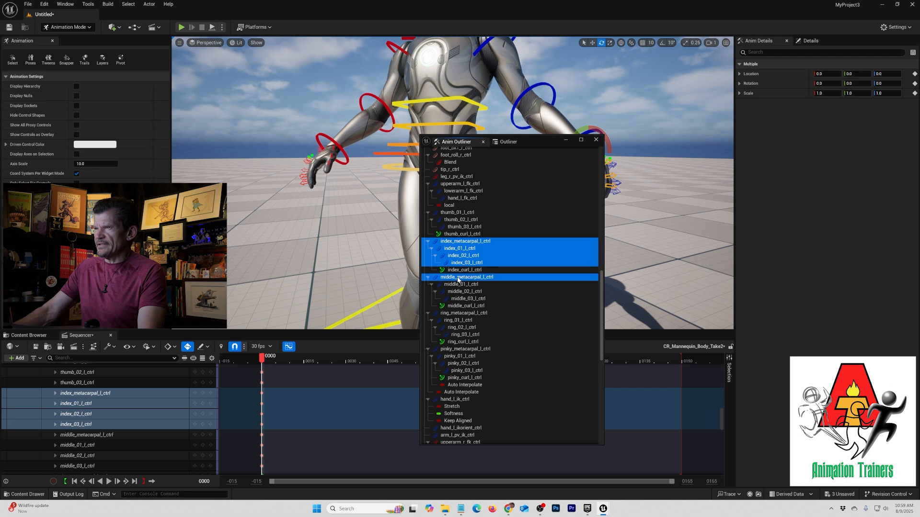
{"action": "left_click", "coordinate": [462, 371], "text": "shift"}
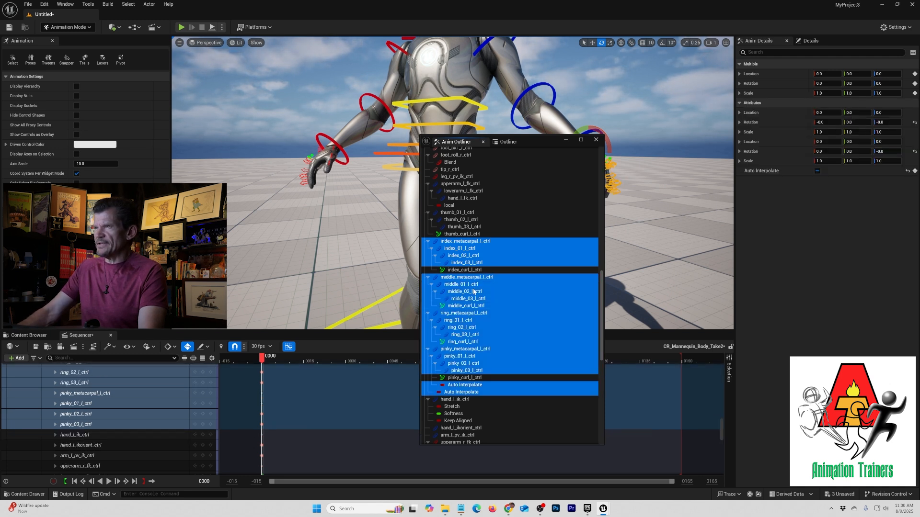
Move the floating outliner window clear of the mannequin's left hand, keeping the Anim Outliner in front.
{"action": "mouse_move", "coordinate": [509, 142]}
{"action": "left_mouse_down"}
{"action": "mouse_move", "coordinate": [583, 196]}
{"action": "mouse_move", "coordinate": [513, 143]}
{"action": "left_mouse_up"}
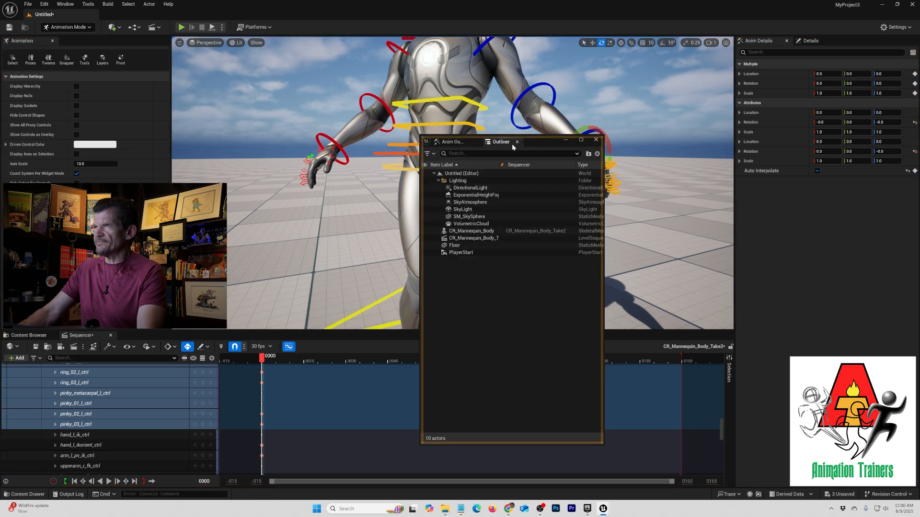
{"action": "left_click", "coordinate": [443, 142]}
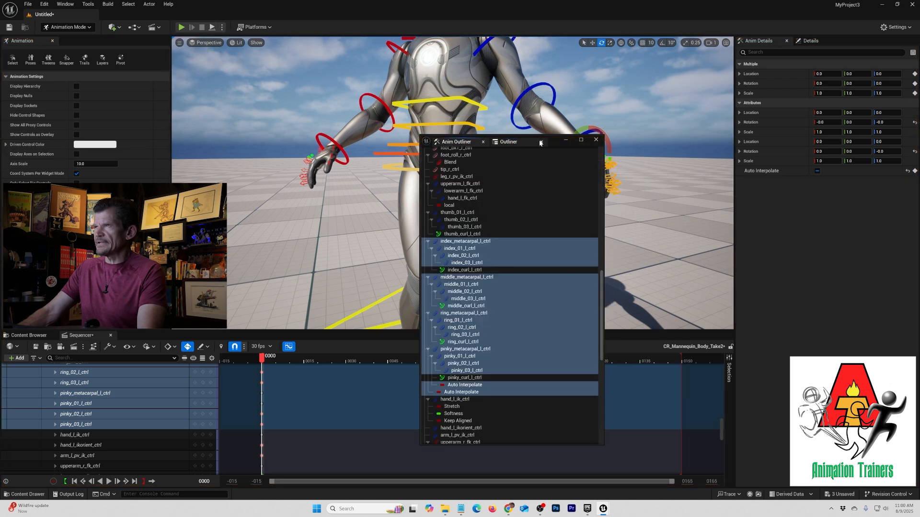
{"action": "left_click_drag", "start_coordinate": [557, 143], "coordinate": [789, 182]}
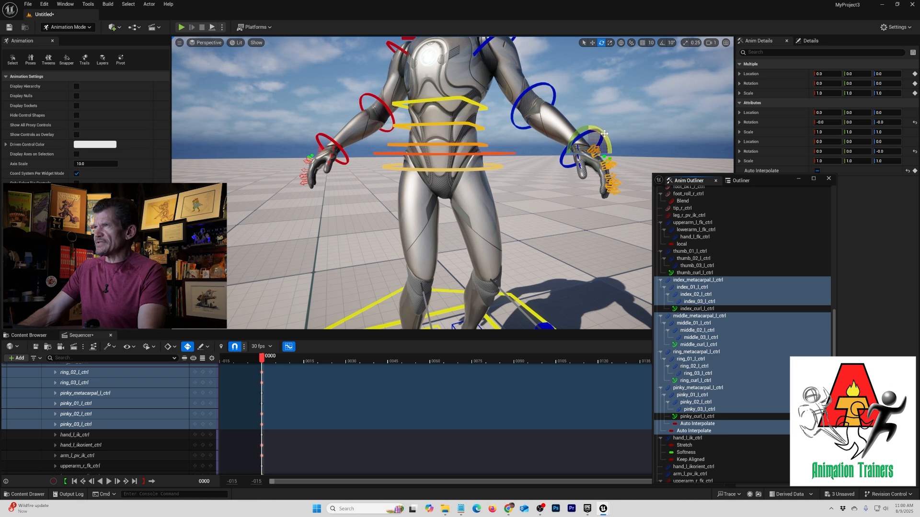
Rotate the selected left-hand finger controls together to curl the fingers into a fist.
{"action": "left_click_drag", "start_coordinate": [608, 144], "coordinate": [606, 180]}
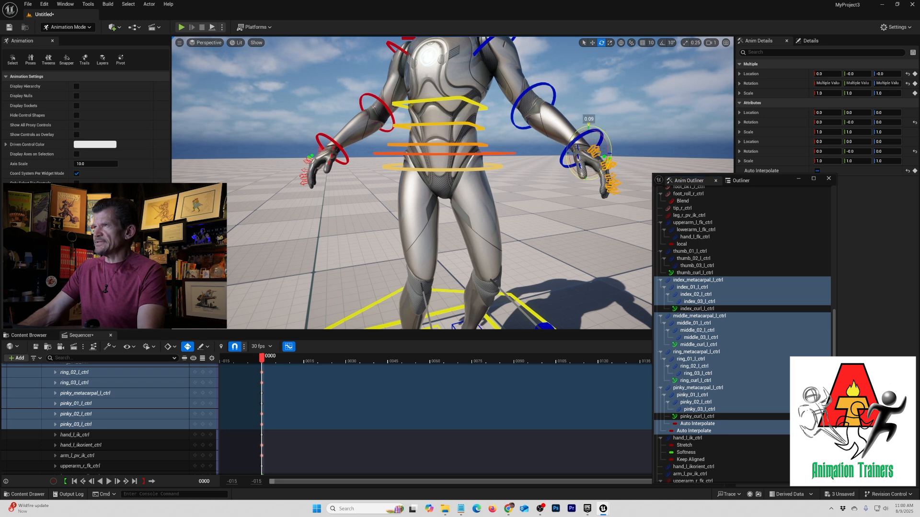
{"action": "left_click_drag", "start_coordinate": [606, 180], "coordinate": [562, 199]}
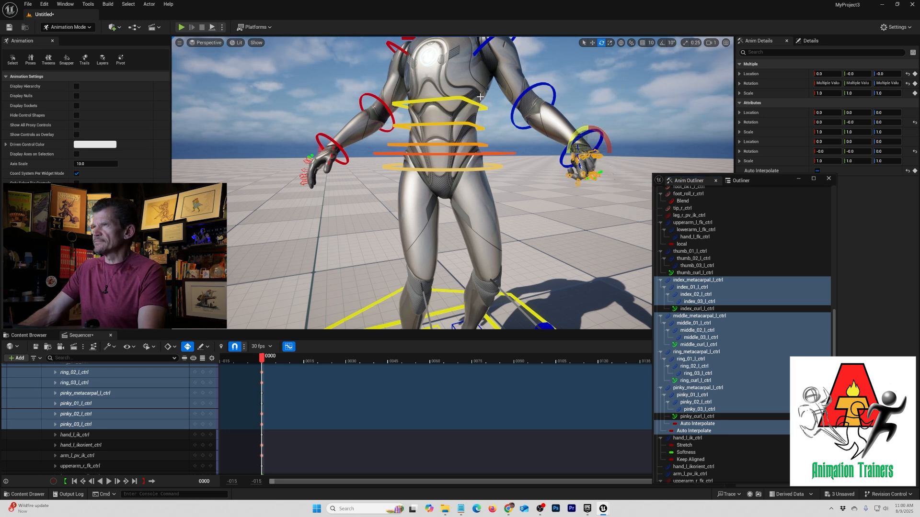
{"action": "right_click_drag", "start_coordinate": [562, 199], "coordinate": [469, 202]}
{"action": "left_click_drag", "start_coordinate": [456, 202], "coordinate": [657, 169], "text": "alt"}
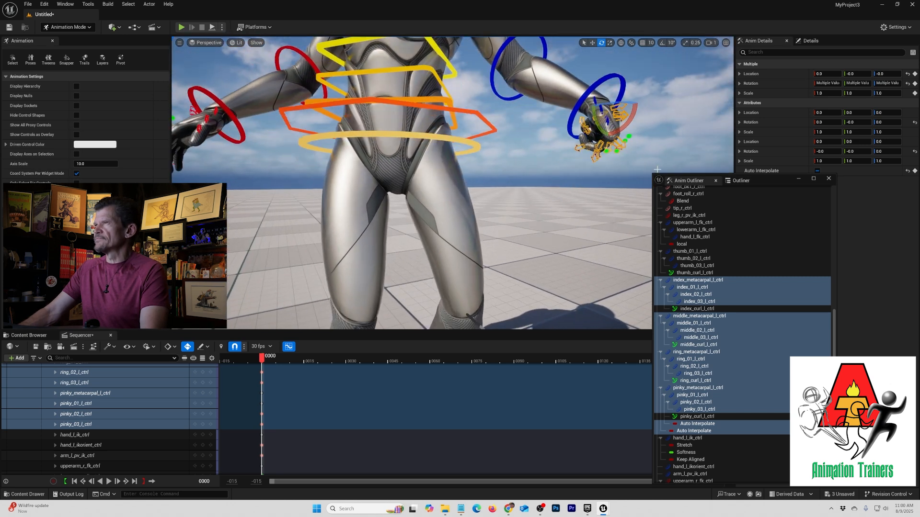
{"action": "left_click_drag", "start_coordinate": [631, 123], "coordinate": [626, 124]}
{"action": "left_click_drag", "start_coordinate": [472, 128], "coordinate": [469, 127]}
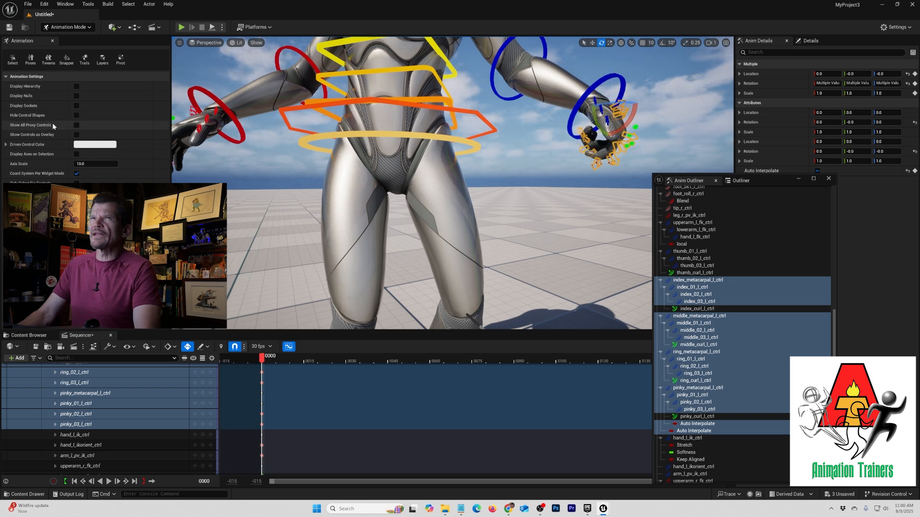
Set the viewport's view mode to Unlit.
{"action": "left_click", "coordinate": [236, 43]}
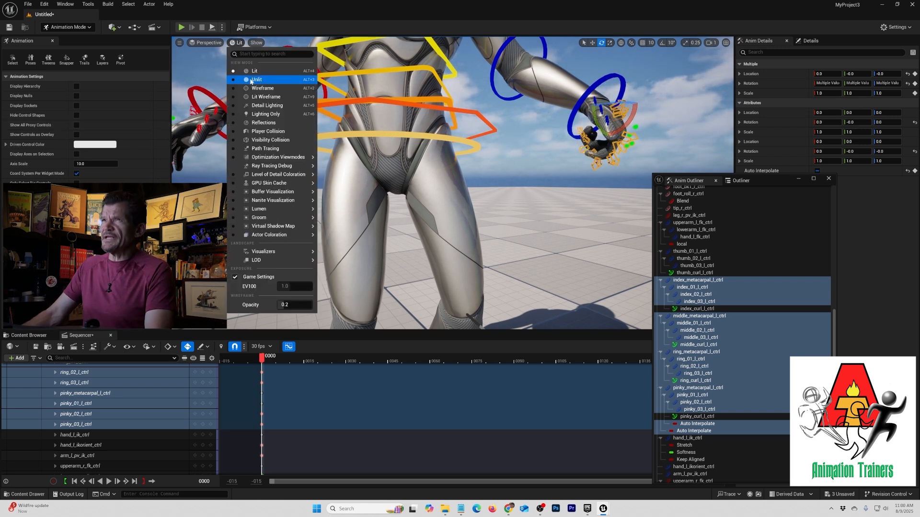
{"action": "left_click", "coordinate": [259, 80]}
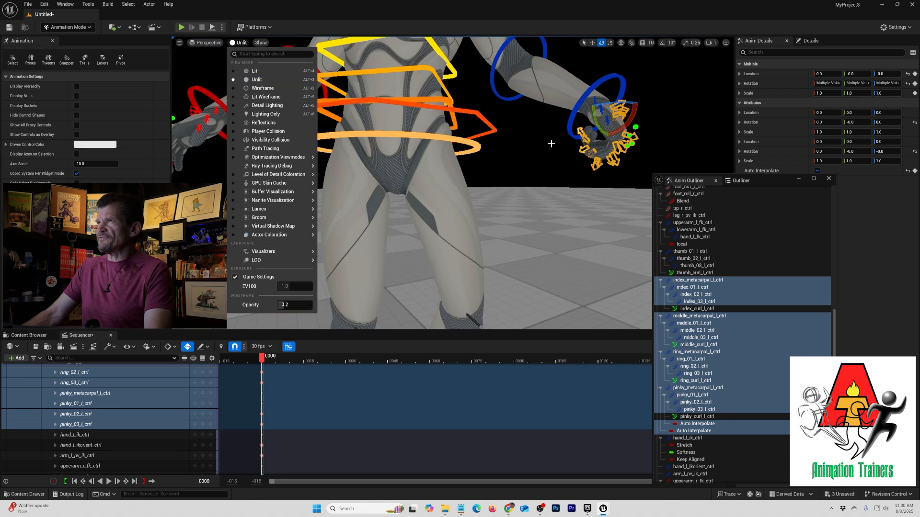
Undo the rotations made on the left-hand finger controls to restore the uncurled fingers.
{"action": "left_click_drag", "start_coordinate": [621, 128], "coordinate": [626, 127]}
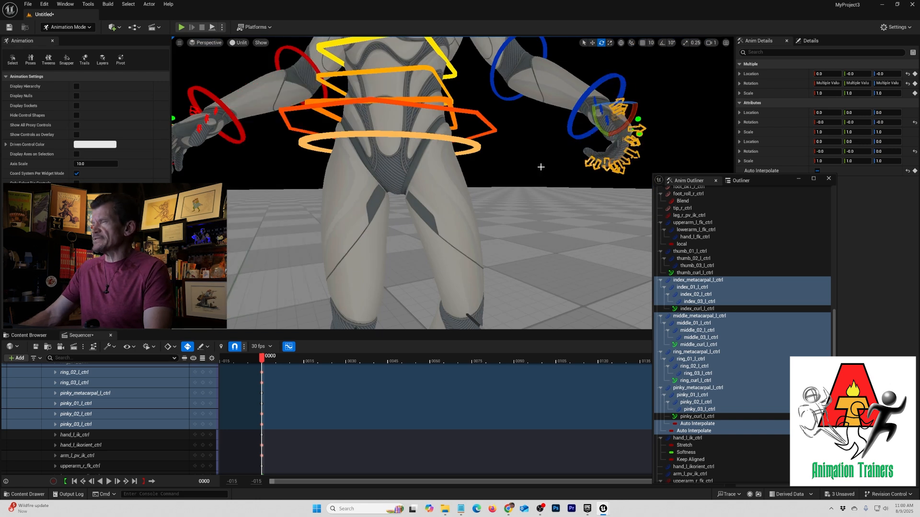
{"action": "key", "text": "f"}
{"action": "left_click_drag", "start_coordinate": [453, 191], "coordinate": [452, 172], "text": "alt"}
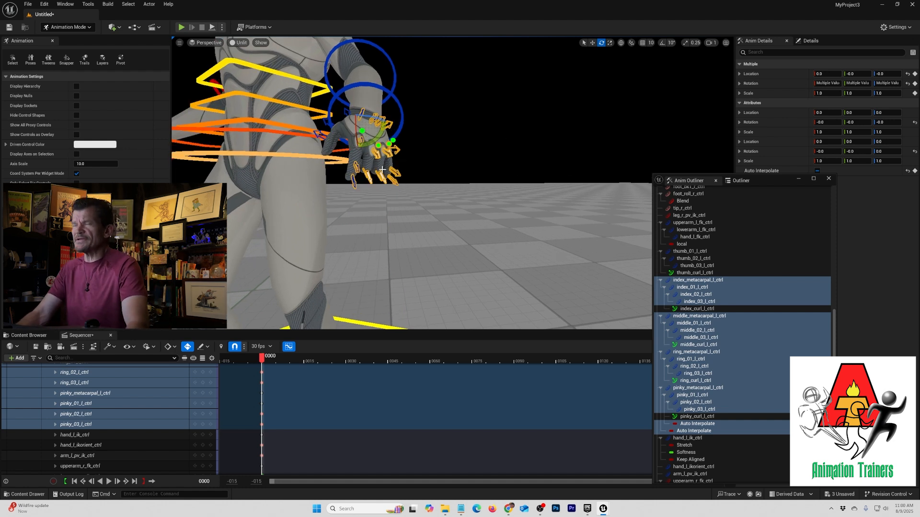
{"action": "key", "text": "ctrl+z"}
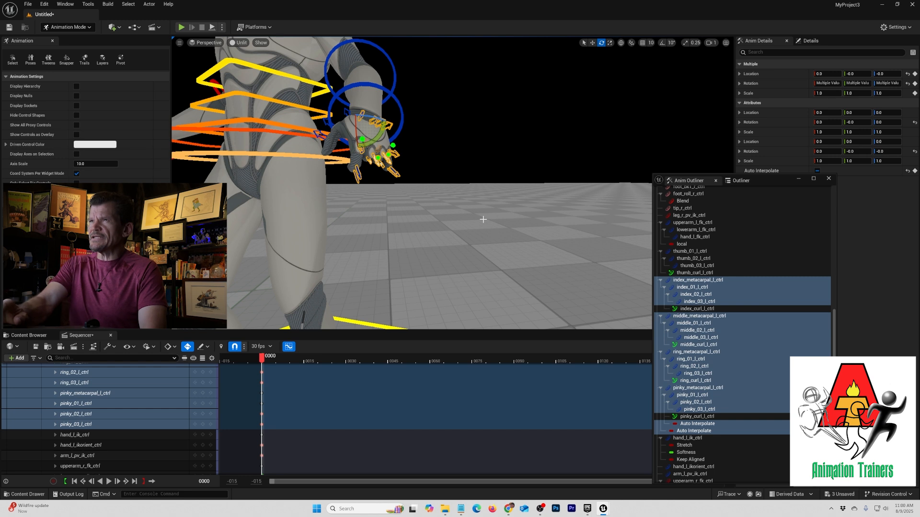
{"action": "key", "text": "ctrl+z"}
{"action": "key", "text": "ctrl+z"}
{"action": "key", "text": "ctrl+z"}
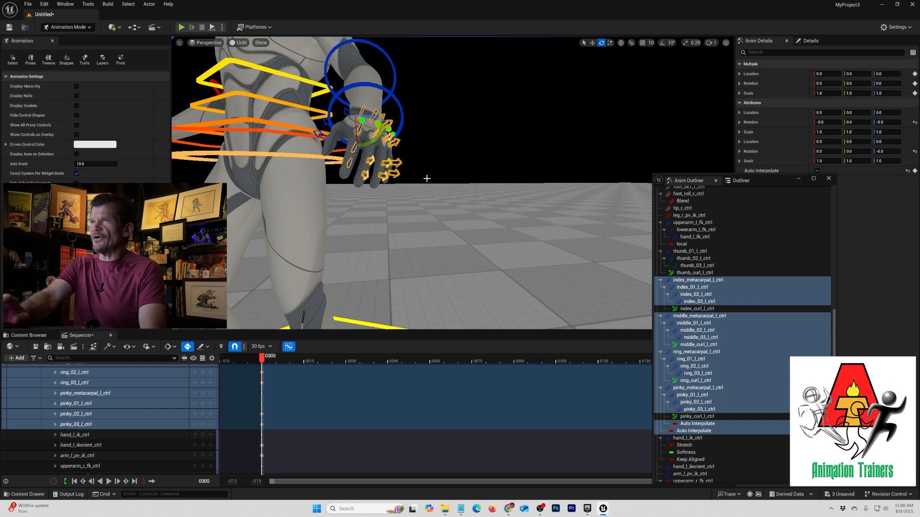
Curl the selected left-hand finger controls by rotating them in local space, and set the viewport's view mode to Lit.
{"action": "left_click", "coordinate": [621, 43]}
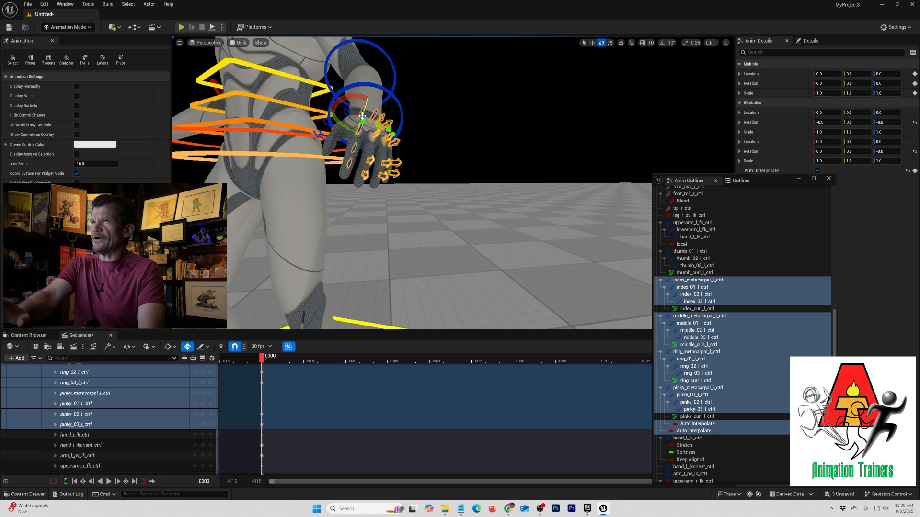
{"action": "mouse_move", "coordinate": [362, 116]}
{"action": "left_mouse_down"}
{"action": "mouse_move", "coordinate": [350, 147]}
{"action": "mouse_move", "coordinate": [374, 111]}
{"action": "left_mouse_up"}
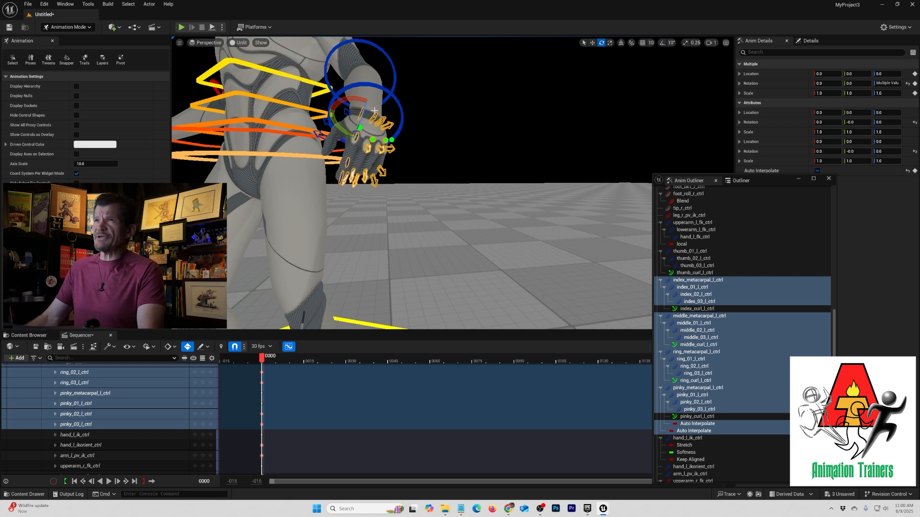
{"action": "left_click", "coordinate": [238, 42]}
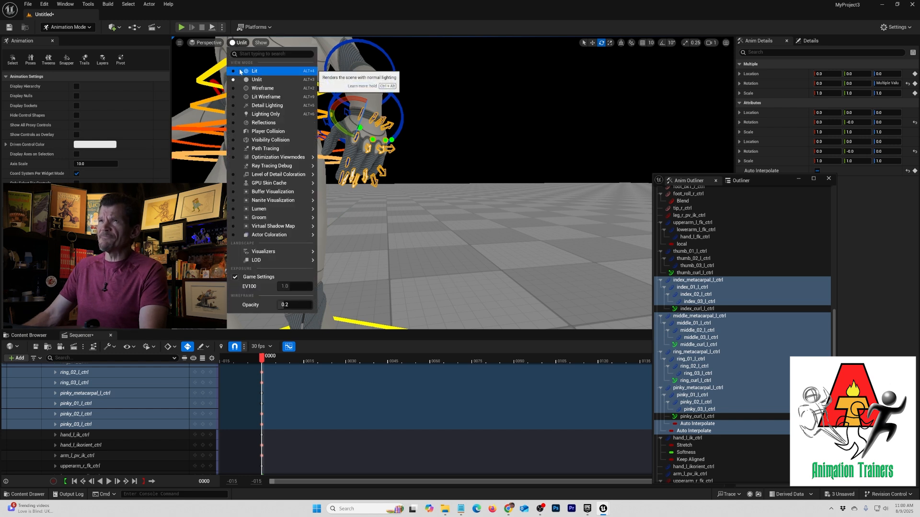
{"action": "left_click", "coordinate": [242, 75]}
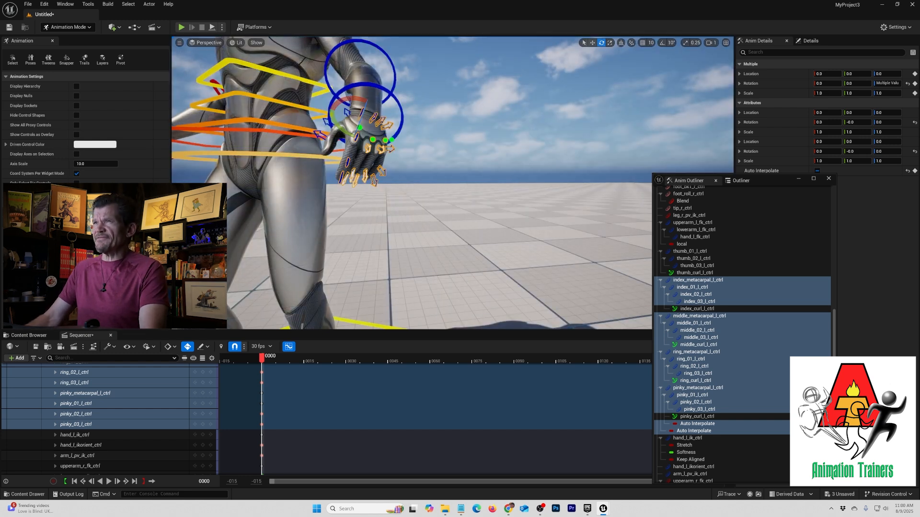
{"action": "key", "text": "f"}
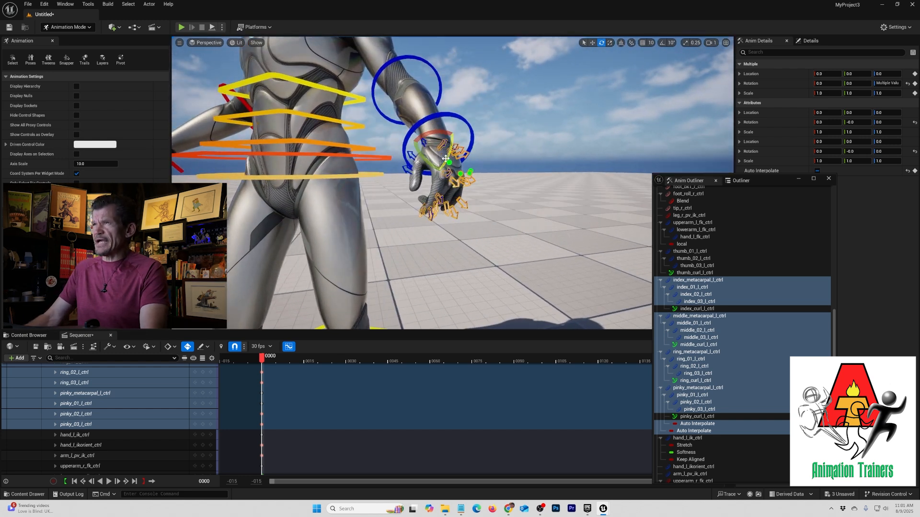
{"action": "left_click_drag", "start_coordinate": [445, 158], "coordinate": [440, 184]}
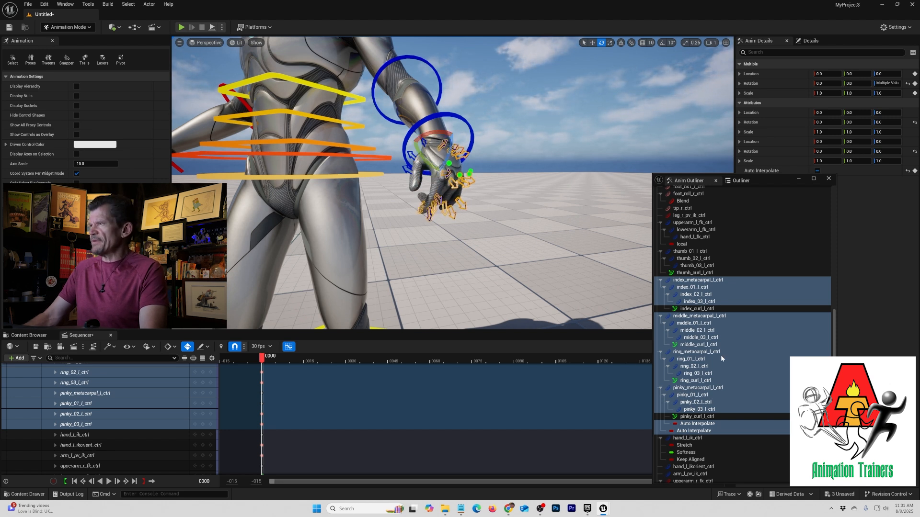
Select the left index metacarpal and its three finger controls and curl them further to a Z rotation of about -33.75.
{"action": "left_click", "coordinate": [694, 281]}
{"action": "left_click", "coordinate": [700, 301], "text": "shift"}
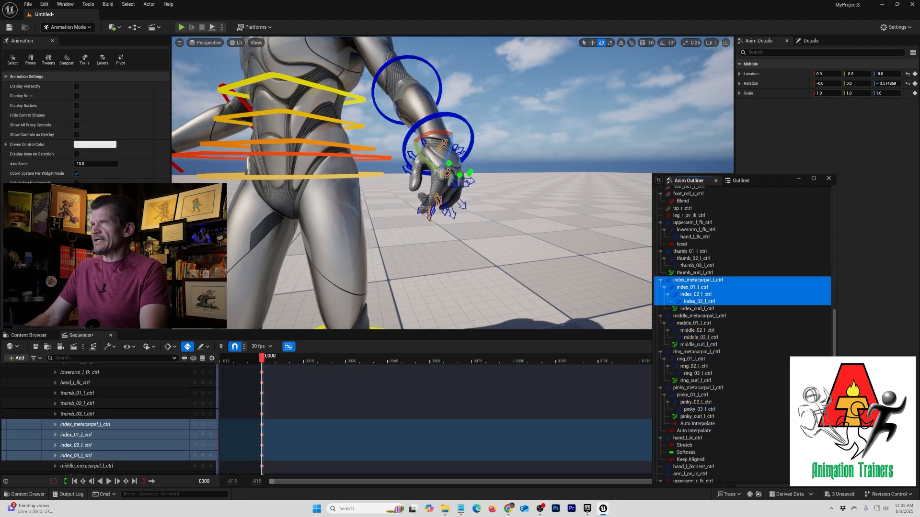
{"action": "left_click_drag", "start_coordinate": [439, 150], "coordinate": [432, 187]}
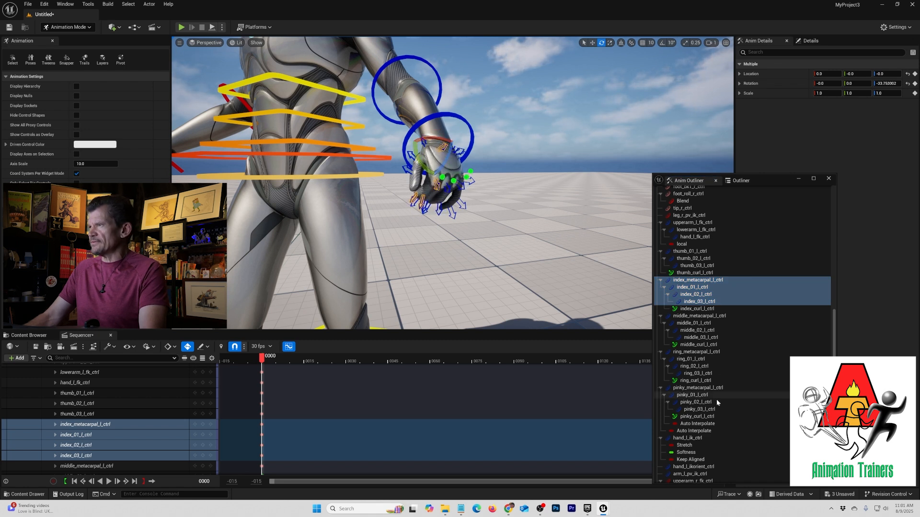
Select the left pinky metacarpal and its three finger controls and curl them to a Z rotation of about -20.5.
{"action": "left_click", "coordinate": [703, 388]}
{"action": "left_click", "coordinate": [705, 410], "text": "shift"}
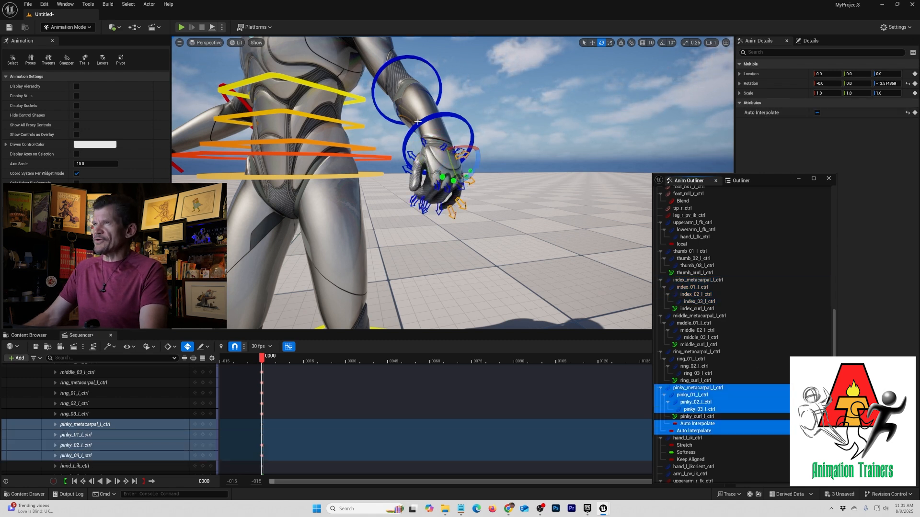
{"action": "left_click_drag", "start_coordinate": [476, 166], "coordinate": [463, 180]}
Bend the left elbow by rotating the left lower arm FK control to about 23.6 on Z.
{"action": "scroll", "coordinate": [364, 214], "scroll_direction": "up", "scroll_amount": 5}
{"action": "scroll", "coordinate": [364, 215], "scroll_direction": "down", "scroll_amount": 8}
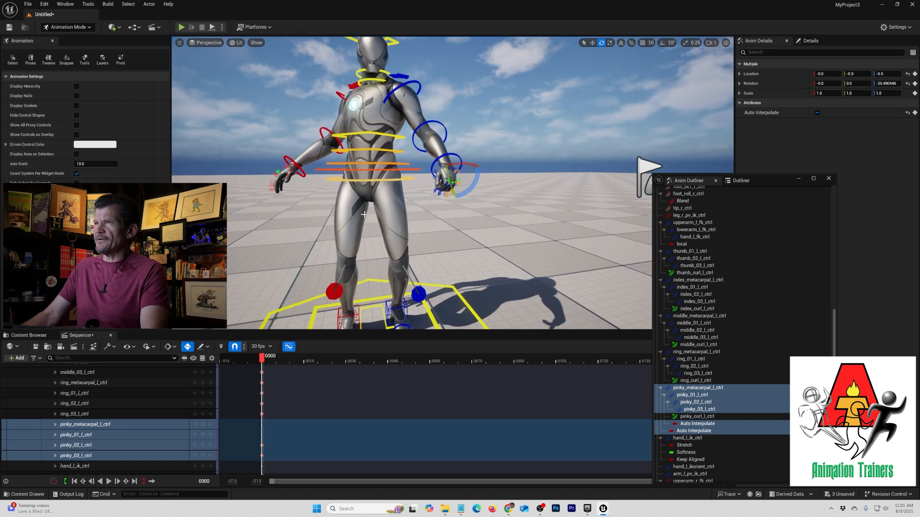
{"action": "mouse_move", "coordinate": [303, 198]}
{"action": "left_mouse_down", "text": "alt"}
{"action": "mouse_move", "coordinate": [364, 197]}
{"action": "mouse_move", "coordinate": [338, 210]}
{"action": "mouse_move", "coordinate": [304, 201]}
{"action": "left_mouse_up", "text": "alt"}
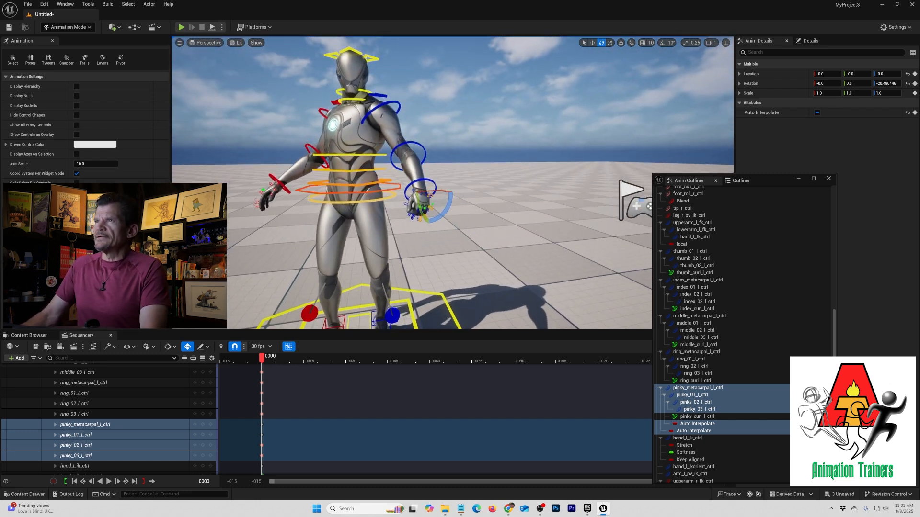
{"action": "left_click", "coordinate": [419, 144]}
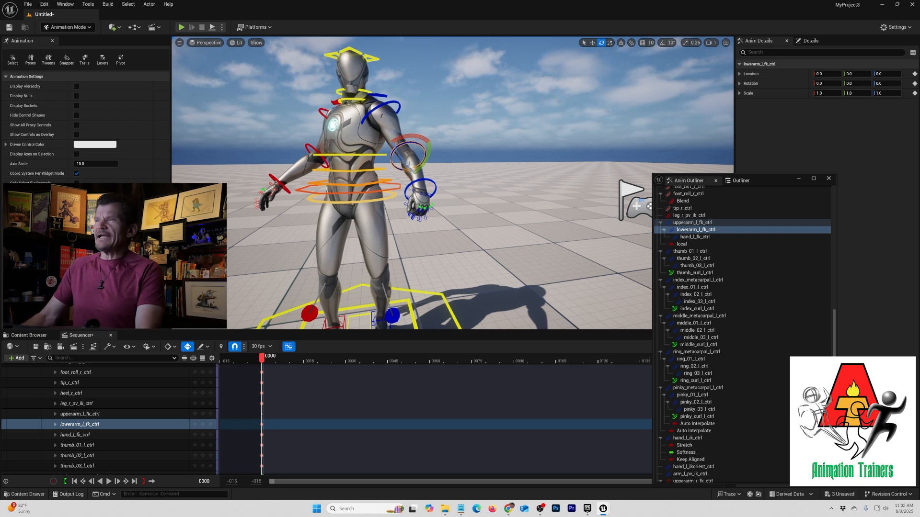
{"action": "left_click_drag", "start_coordinate": [402, 160], "coordinate": [387, 181]}
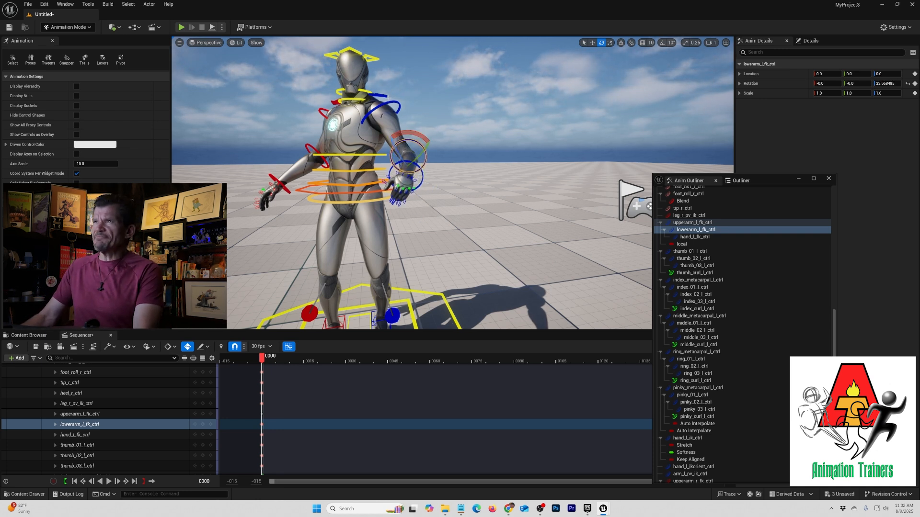
Rotate the left upper arm FK control to about 7.8 on X, -0.4 on Y and 2.1 on Z.
{"action": "left_click", "coordinate": [377, 123]}
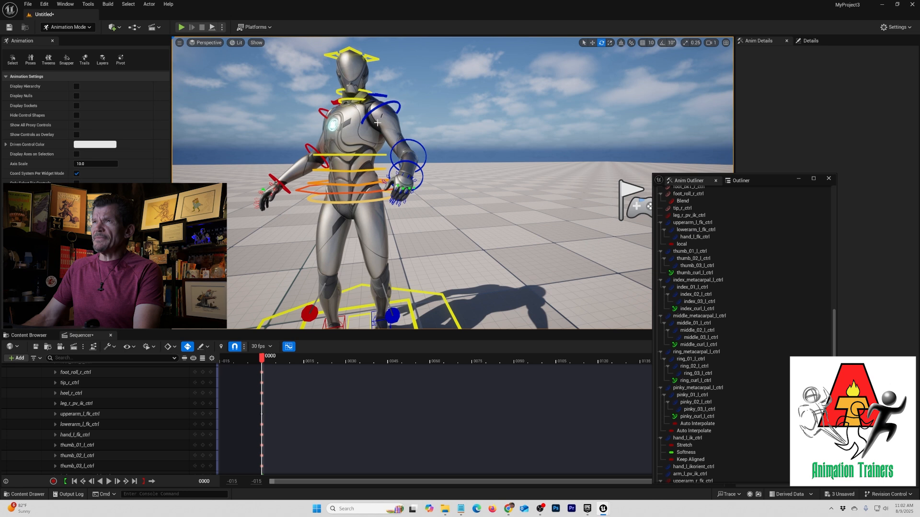
{"action": "left_click", "coordinate": [392, 102]}
{"action": "left_click_drag", "start_coordinate": [386, 101], "coordinate": [395, 120]}
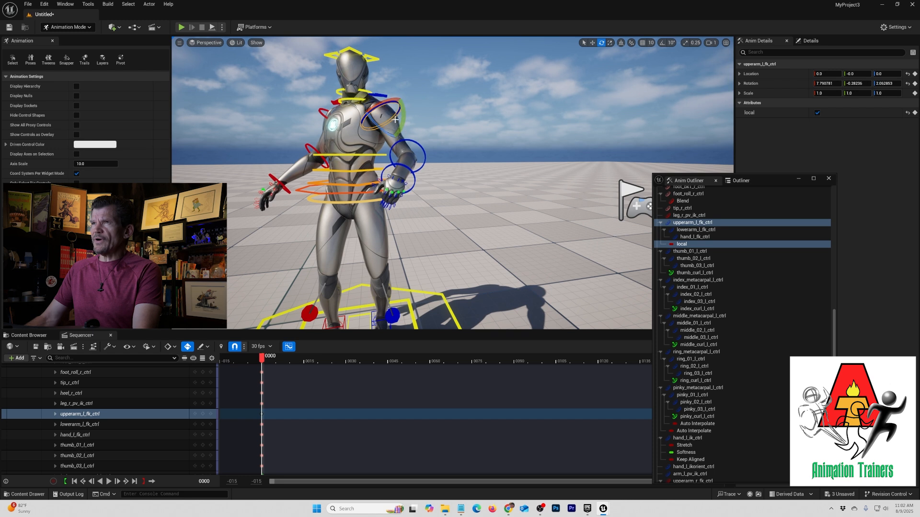
Turn the right foot outward by rotating its IK control to about -32.7 on Z.
{"action": "left_click", "coordinate": [331, 198]}
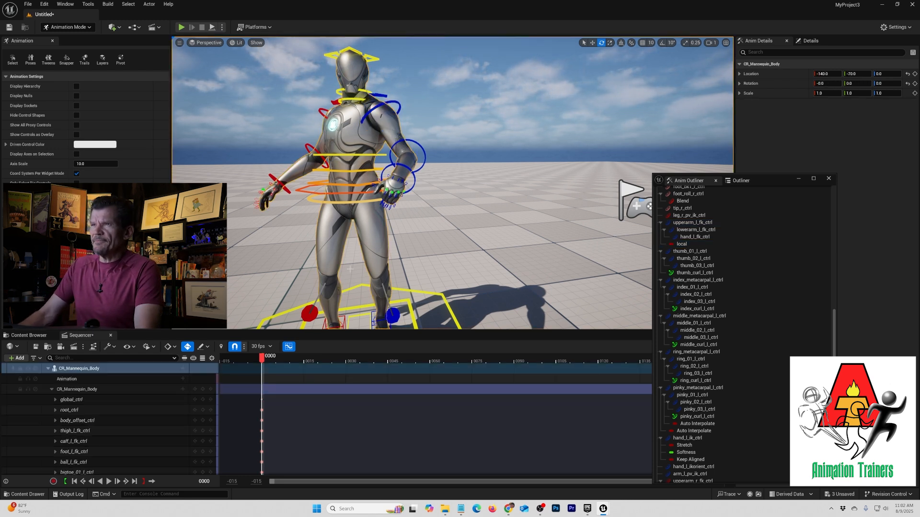
{"action": "scroll", "coordinate": [350, 269], "scroll_direction": "down", "scroll_amount": 5}
{"action": "mouse_move", "coordinate": [350, 269]}
{"action": "left_mouse_down", "text": "alt"}
{"action": "mouse_move", "coordinate": [421, 264]}
{"action": "mouse_move", "coordinate": [314, 262]}
{"action": "mouse_move", "coordinate": [356, 261]}
{"action": "left_mouse_up", "text": "alt"}
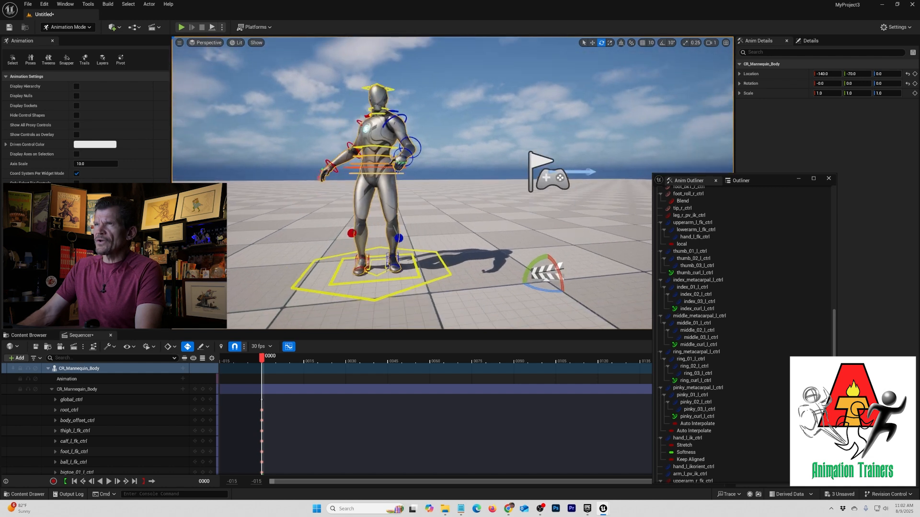
{"action": "mouse_move", "coordinate": [357, 261]}
{"action": "right_mouse_down", "text": "alt"}
{"action": "mouse_move", "coordinate": [383, 261]}
{"action": "mouse_move", "coordinate": [340, 261]}
{"action": "right_mouse_up", "text": "alt"}
{"action": "left_click_drag", "start_coordinate": [340, 261], "coordinate": [434, 261], "text": "alt"}
{"action": "left_click", "coordinate": [500, 268]}
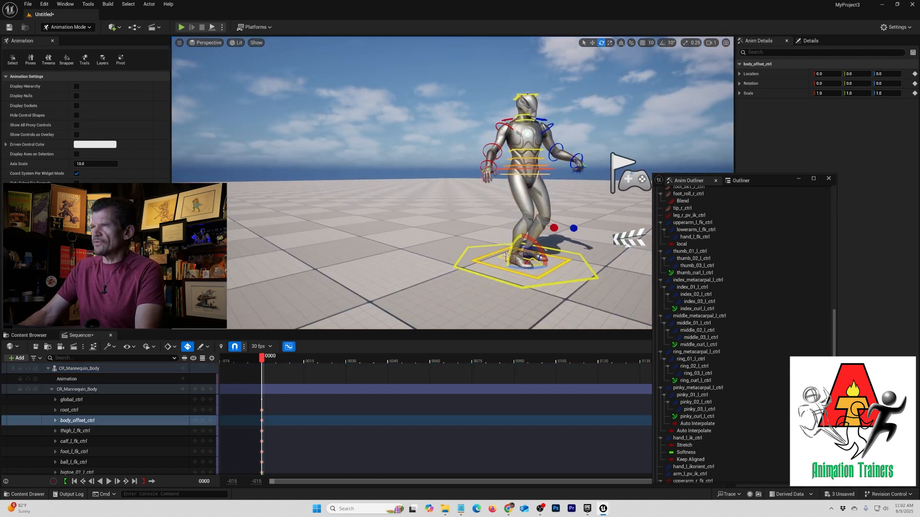
{"action": "scroll", "coordinate": [503, 270], "scroll_direction": "up", "scroll_amount": 5}
{"action": "left_click", "coordinate": [543, 311]}
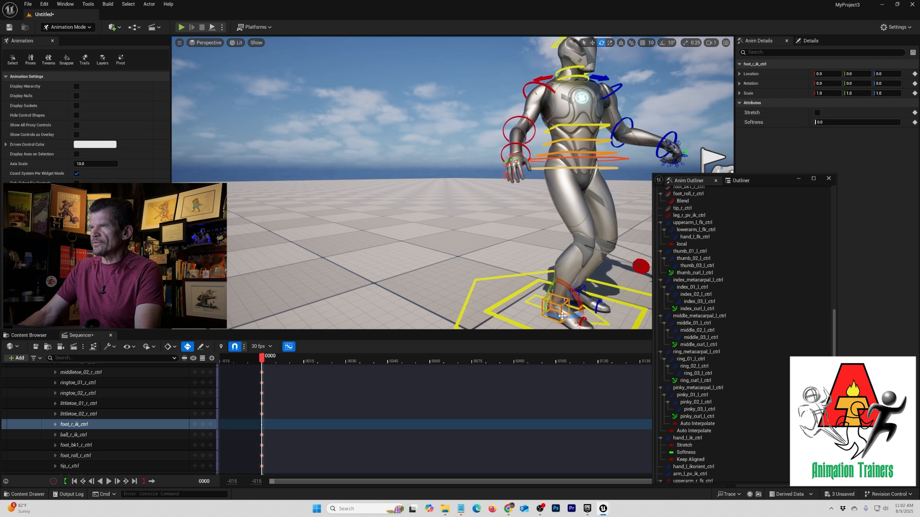
{"action": "left_click_drag", "start_coordinate": [580, 313], "coordinate": [539, 315]}
Move the right foot IK control outward to about X 1.07 and Y -28.2 to widen the stance.
{"action": "scroll", "coordinate": [580, 314], "scroll_direction": "up", "scroll_amount": 5}
{"action": "key", "text": "f"}
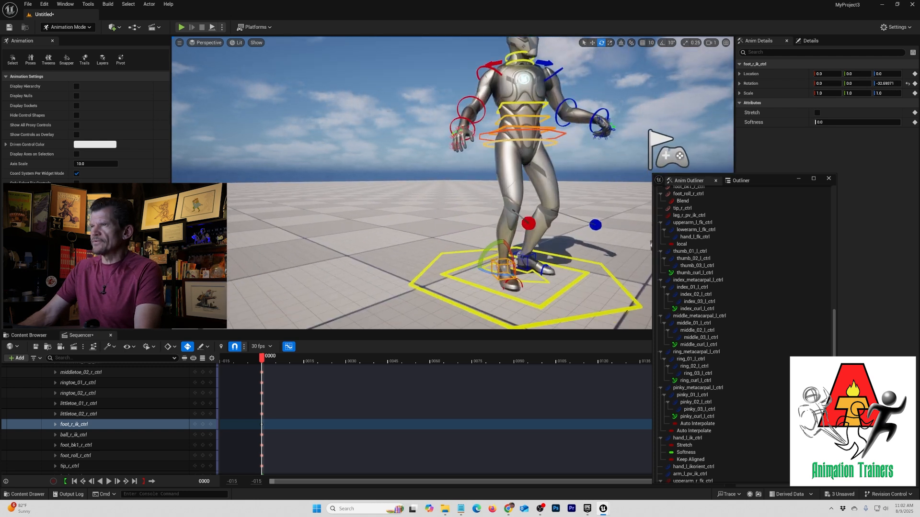
{"action": "key", "text": "w"}
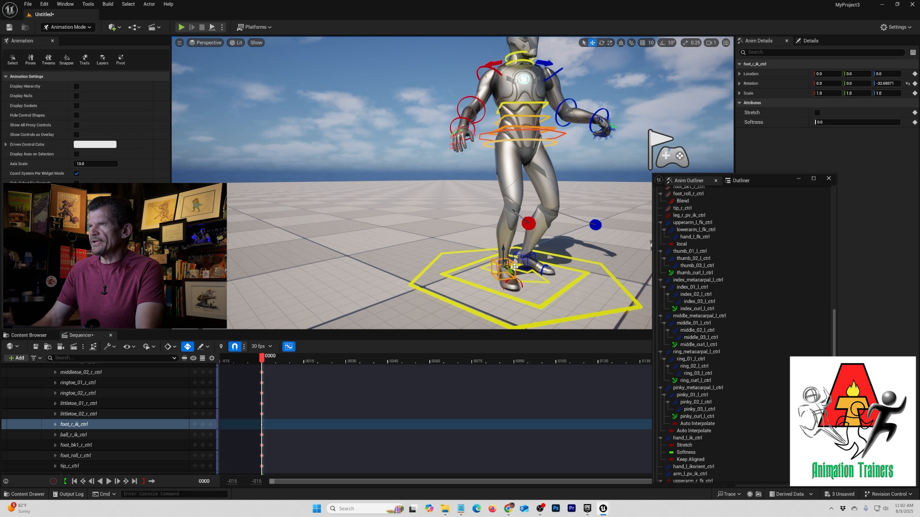
{"action": "left_click_drag", "start_coordinate": [516, 265], "coordinate": [499, 288]}
{"action": "left_click_drag", "start_coordinate": [499, 288], "coordinate": [498, 320], "text": "alt"}
{"action": "scroll", "coordinate": [341, 272], "scroll_direction": "down", "scroll_amount": 5}
{"action": "middle_click_drag", "start_coordinate": [341, 272], "coordinate": [318, 177], "text": "alt"}
{"action": "scroll", "coordinate": [341, 272], "scroll_direction": "up", "scroll_amount": 8}
{"action": "middle_click_drag", "start_coordinate": [341, 272], "coordinate": [354, 180], "text": "alt"}
{"action": "scroll", "coordinate": [354, 179], "scroll_direction": "down", "scroll_amount": 2}
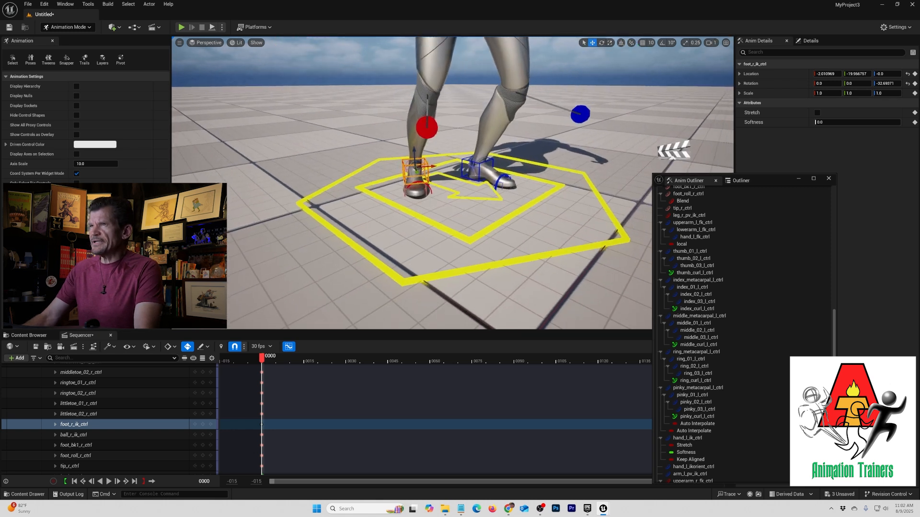
{"action": "left_click_drag", "start_coordinate": [354, 180], "coordinate": [363, 276], "text": "alt"}
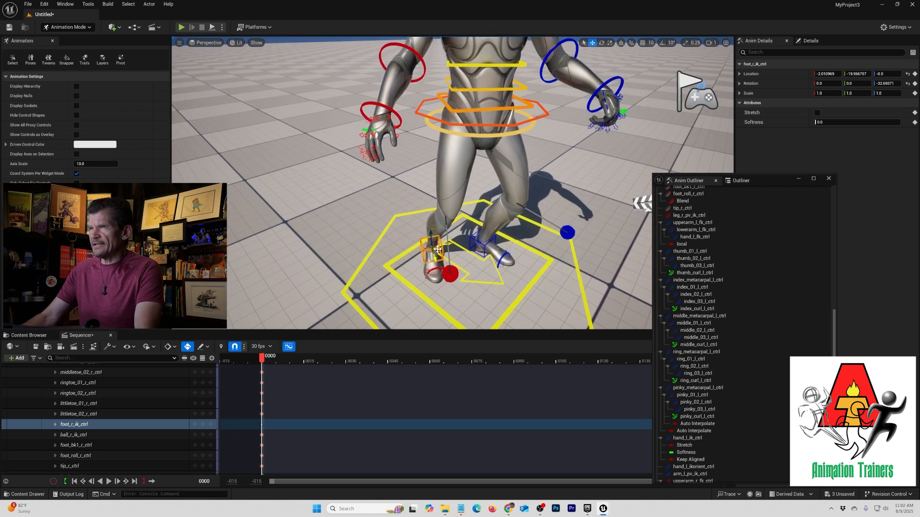
{"action": "left_click_drag", "start_coordinate": [439, 249], "coordinate": [402, 204]}
Move the left foot IK control outward to about 29.5 on Y to widen the stance.
{"action": "middle_click_drag", "start_coordinate": [402, 203], "coordinate": [407, 224], "text": "alt"}
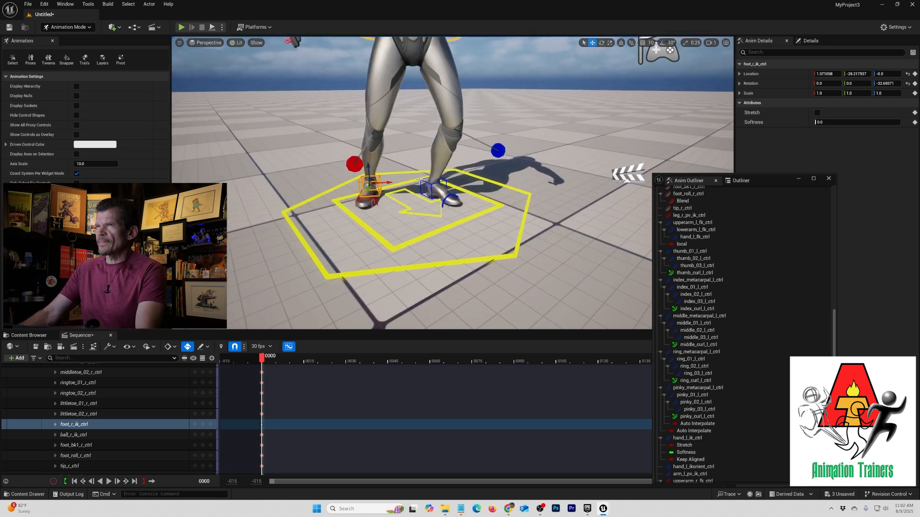
{"action": "left_click", "coordinate": [416, 203]}
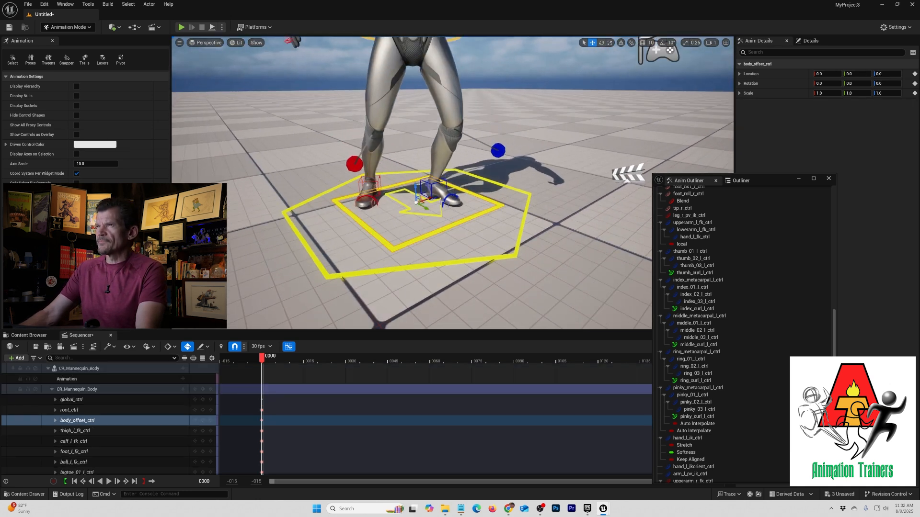
{"action": "left_click", "coordinate": [433, 197]}
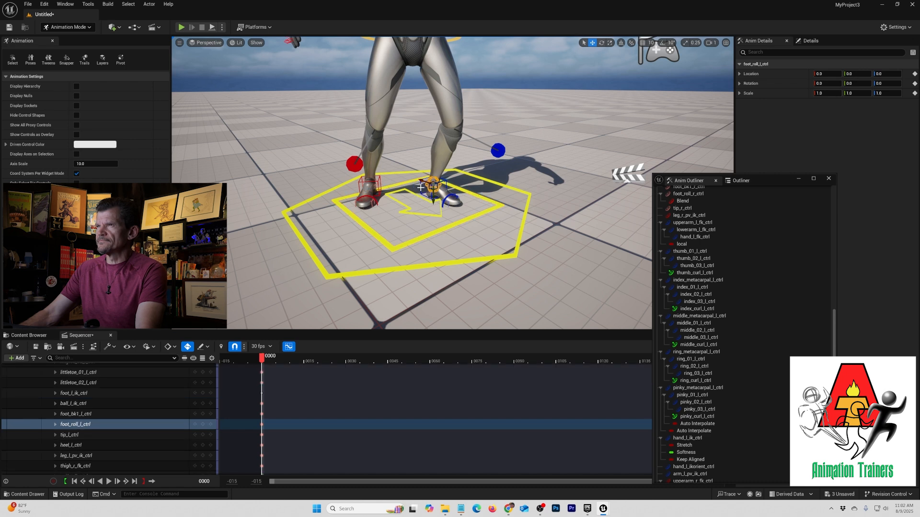
{"action": "left_click", "coordinate": [421, 188]}
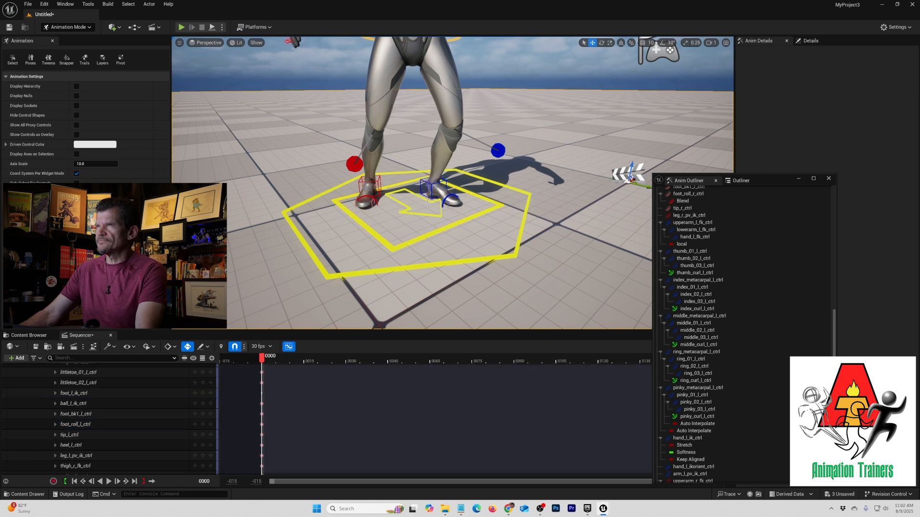
{"action": "left_click", "coordinate": [428, 196]}
{"action": "left_click", "coordinate": [446, 182]}
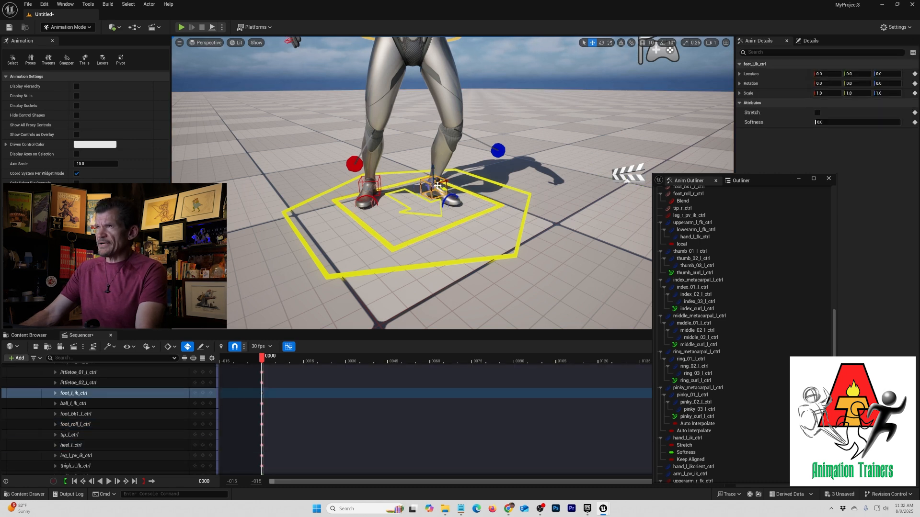
{"action": "left_click_drag", "start_coordinate": [445, 189], "coordinate": [478, 219]}
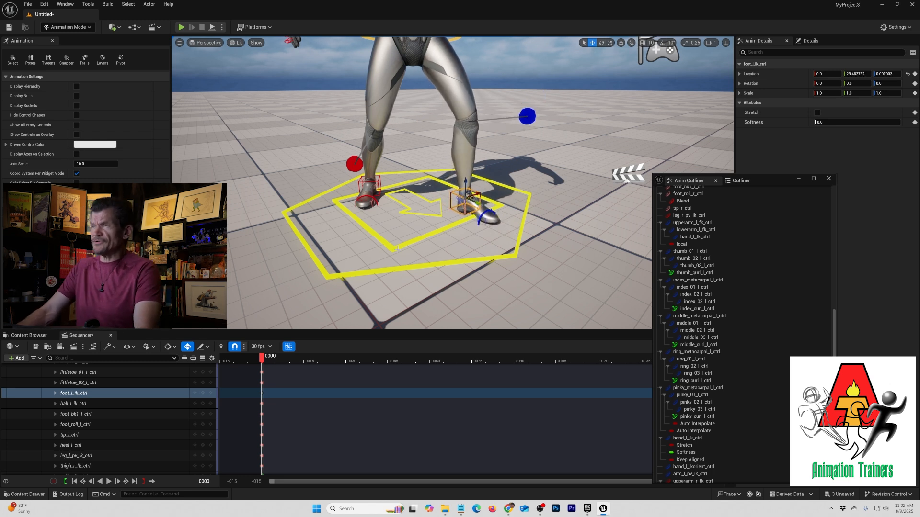
{"action": "middle_click_drag", "start_coordinate": [478, 220], "coordinate": [466, 284], "text": "alt"}
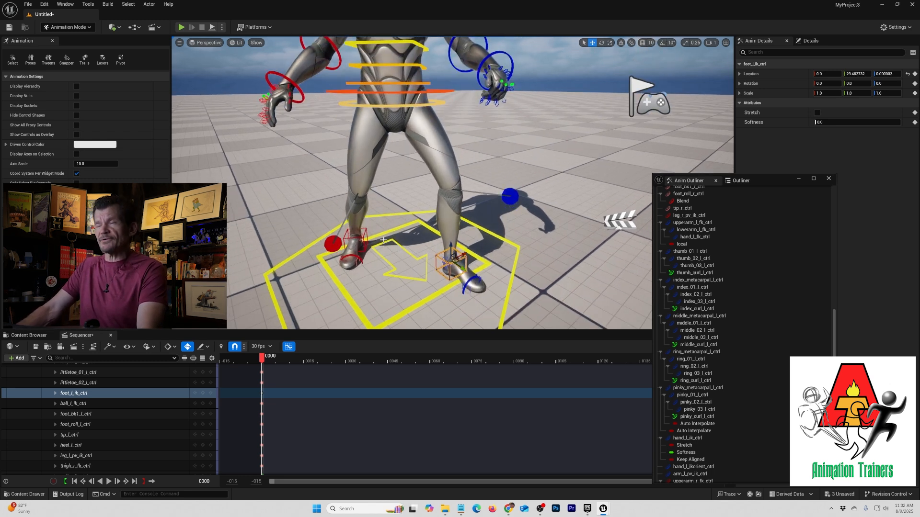
{"action": "left_click_drag", "start_coordinate": [383, 240], "coordinate": [337, 228], "text": "alt"}
{"action": "middle_click_drag", "start_coordinate": [383, 240], "coordinate": [469, 321], "text": "alt"}
{"action": "left_click_drag", "start_coordinate": [383, 240], "coordinate": [352, 227], "text": "alt"}
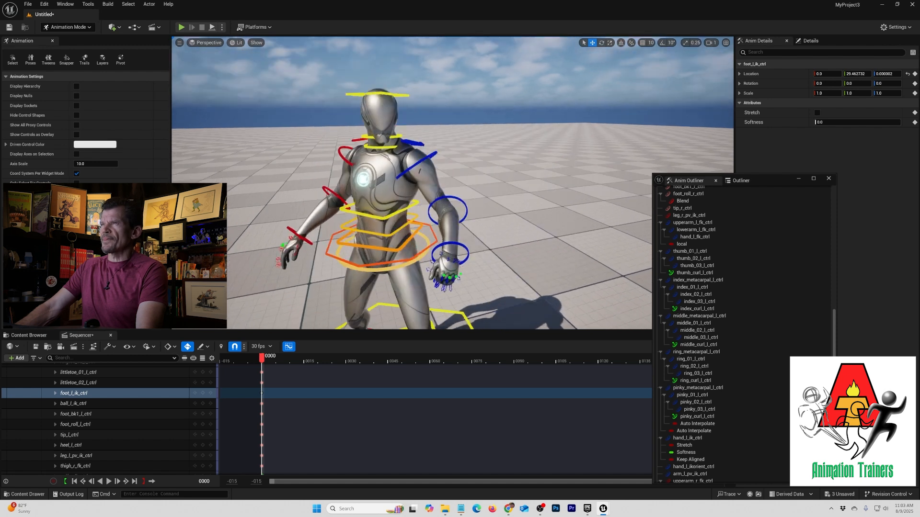
Move the floating Anim Outliner window aside and collapse the CR_Mannequin_Body control rig track in the sequence.
{"action": "right_click_drag", "start_coordinate": [383, 240], "coordinate": [326, 230], "text": "alt"}
{"action": "left_click_drag", "start_coordinate": [383, 240], "coordinate": [342, 220], "text": "alt"}
{"action": "middle_click_drag", "start_coordinate": [383, 240], "coordinate": [384, 210], "text": "alt"}
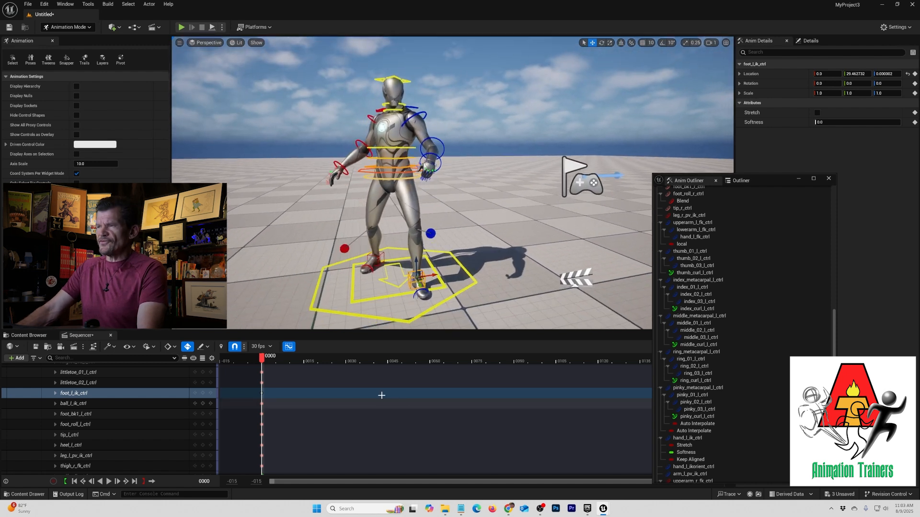
{"action": "left_click", "coordinate": [763, 184]}
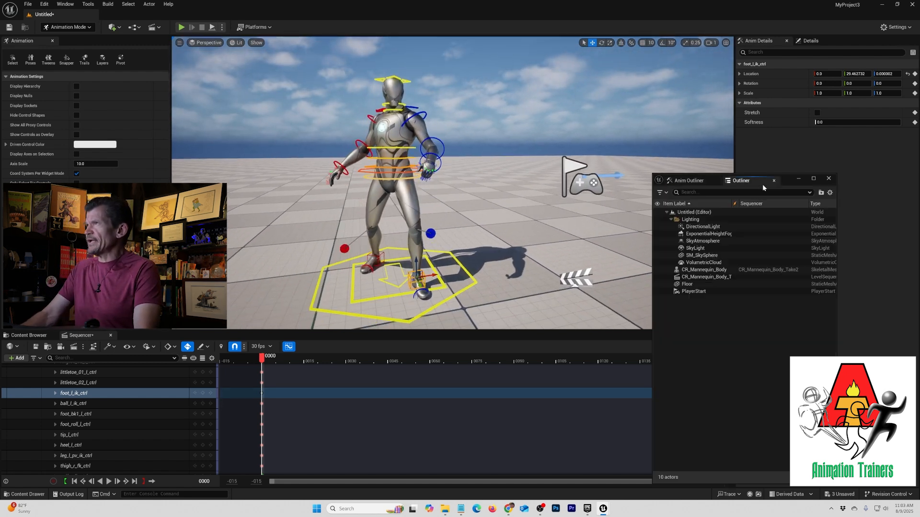
{"action": "mouse_move", "coordinate": [763, 184]}
{"action": "left_mouse_down"}
{"action": "mouse_move", "coordinate": [787, 170]}
{"action": "mouse_move", "coordinate": [770, 187]}
{"action": "mouse_move", "coordinate": [749, 181]}
{"action": "left_mouse_up"}
{"action": "left_click", "coordinate": [694, 181]}
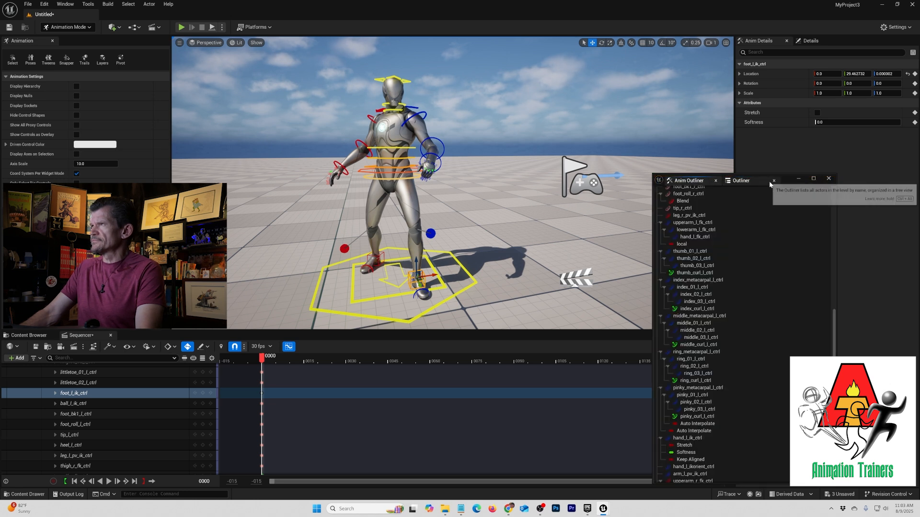
{"action": "left_click_drag", "start_coordinate": [785, 177], "coordinate": [839, 161]}
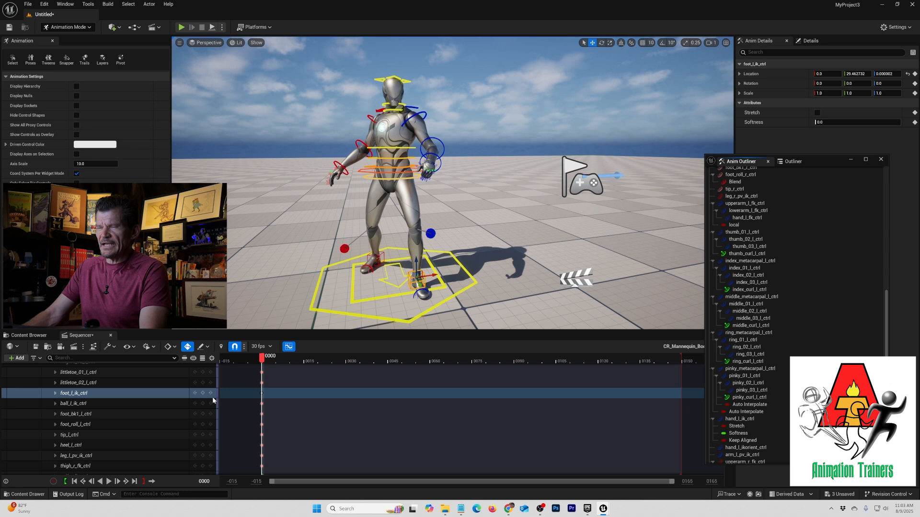
{"action": "scroll", "coordinate": [98, 394], "scroll_direction": "up", "scroll_amount": 8}
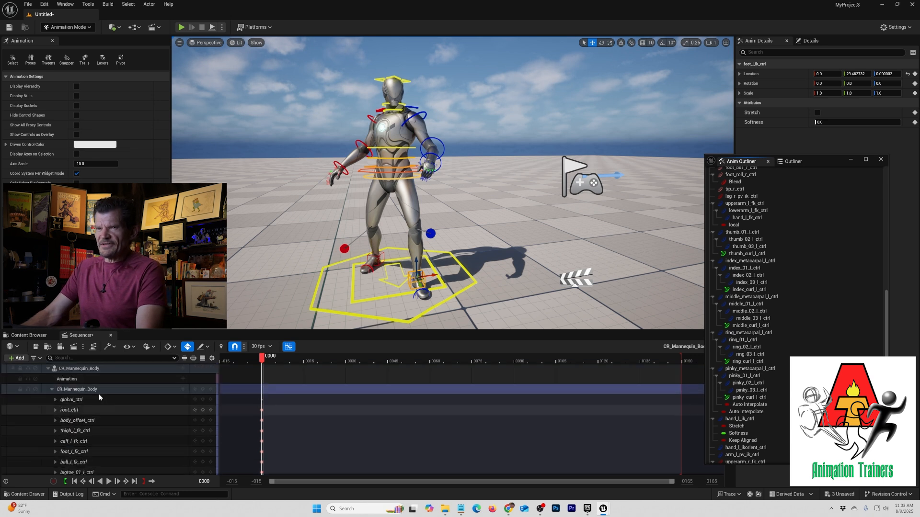
{"action": "left_click", "coordinate": [52, 389]}
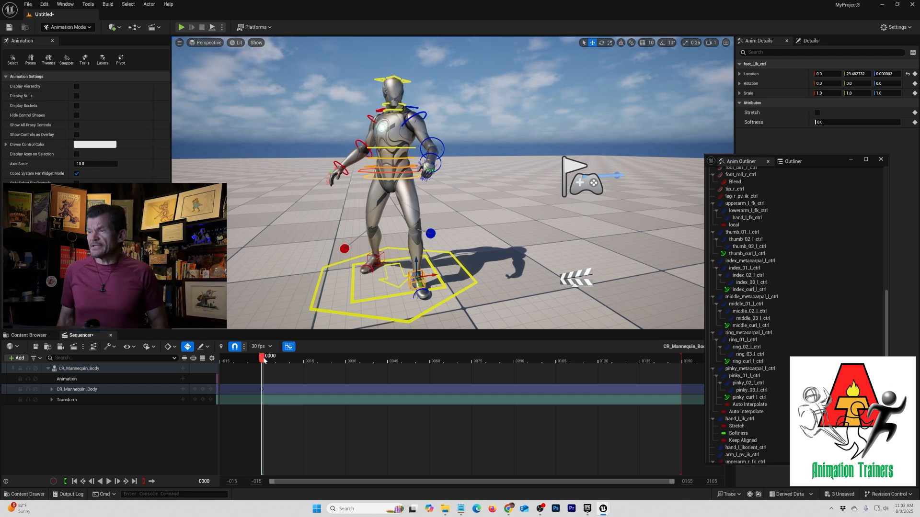
Play the sequence twice, returning to frame 0 in between, to judge how long the animation should run.
{"action": "left_click", "coordinate": [109, 481]}
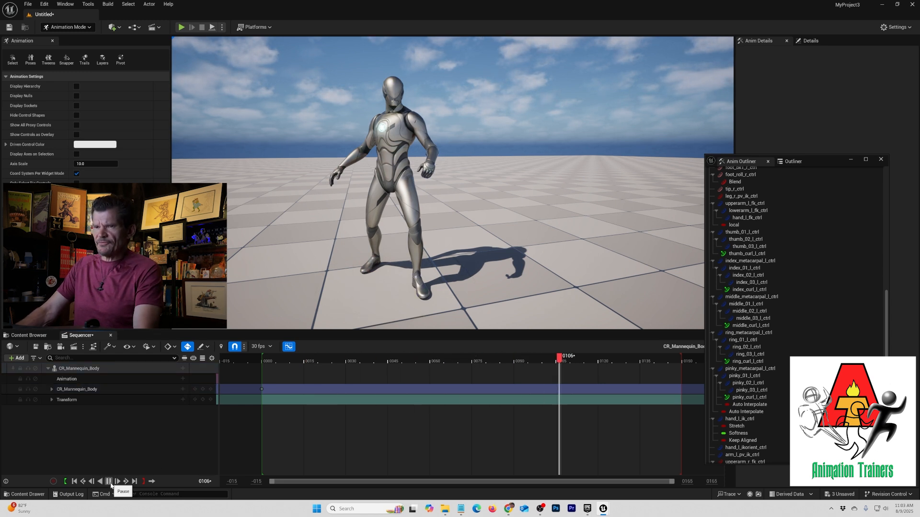
{"action": "left_click", "coordinate": [110, 482]}
{"action": "left_click", "coordinate": [75, 481]}
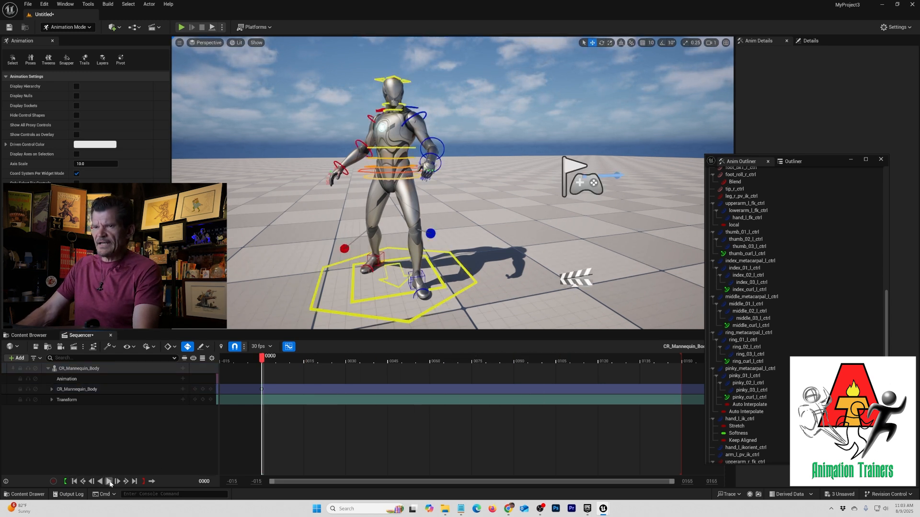
{"action": "left_click", "coordinate": [109, 482]}
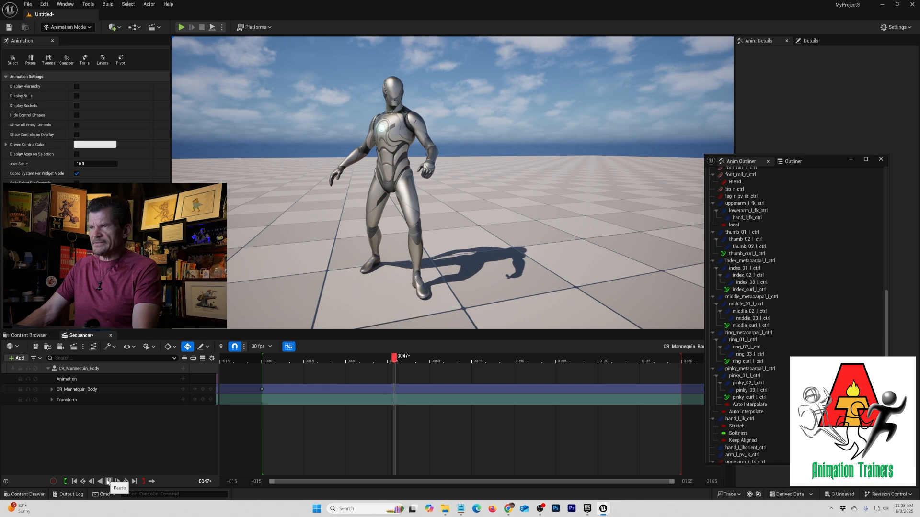
{"action": "left_click", "coordinate": [110, 482]}
Shorten the sequence by setting the working range end to frame 80 and the playback end to frame 61.
{"action": "left_click_drag", "start_coordinate": [415, 359], "coordinate": [432, 360]}
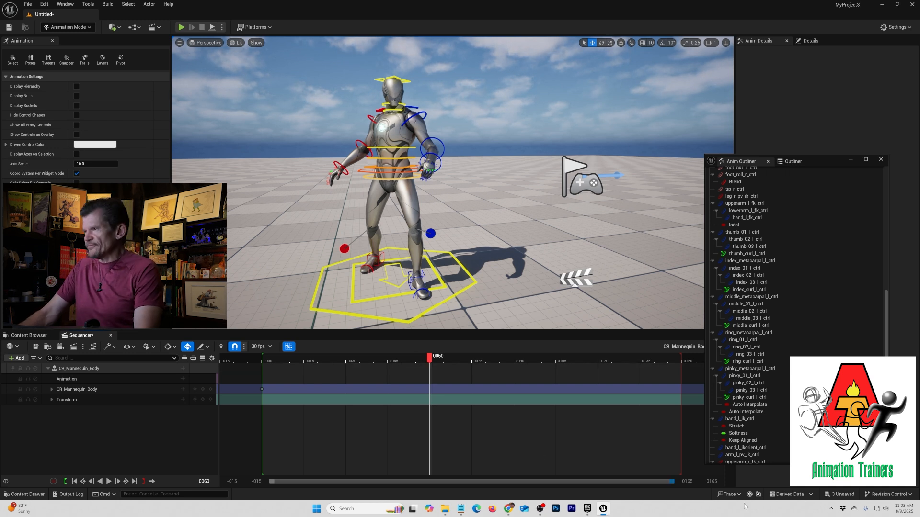
{"action": "left_click", "coordinate": [711, 481]}
{"action": "type", "text": "060"}
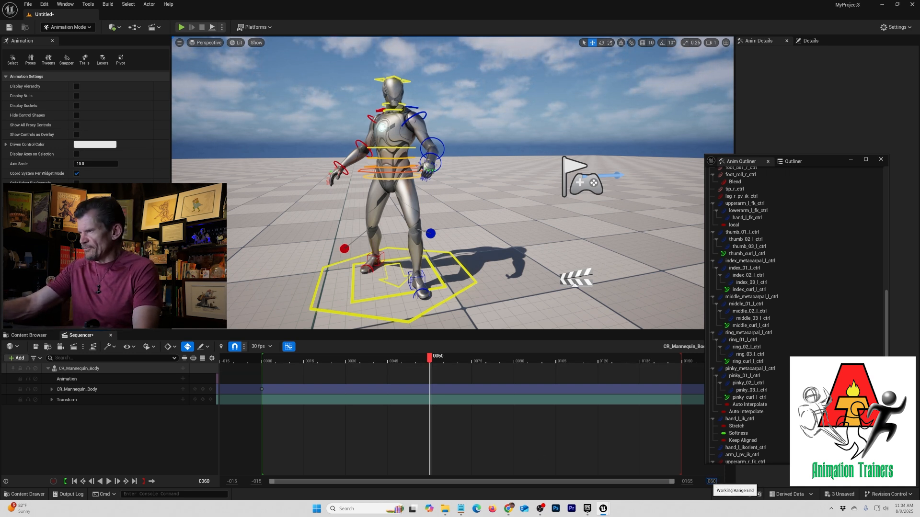
{"action": "left_click_drag", "start_coordinate": [709, 482], "coordinate": [716, 482]}
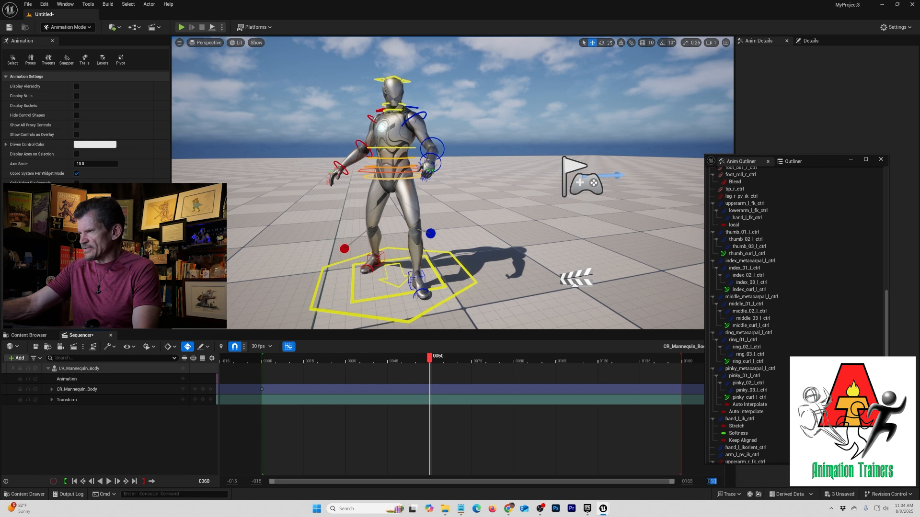
{"action": "key", "text": "Return"}
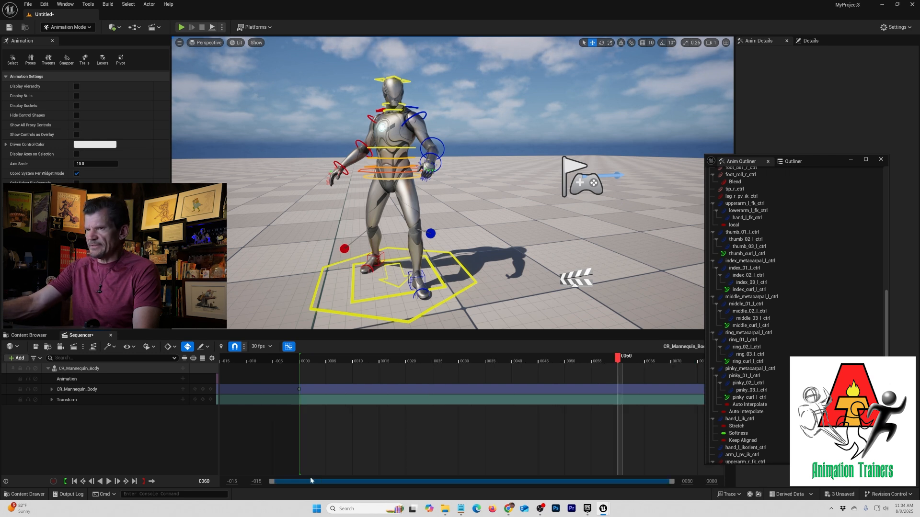
{"action": "left_click", "coordinate": [624, 363]}
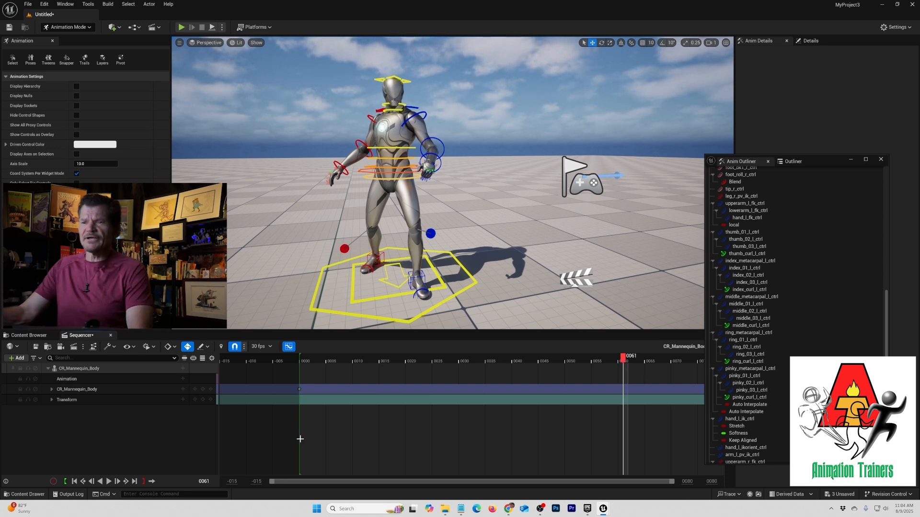
{"action": "left_click", "coordinate": [143, 481]}
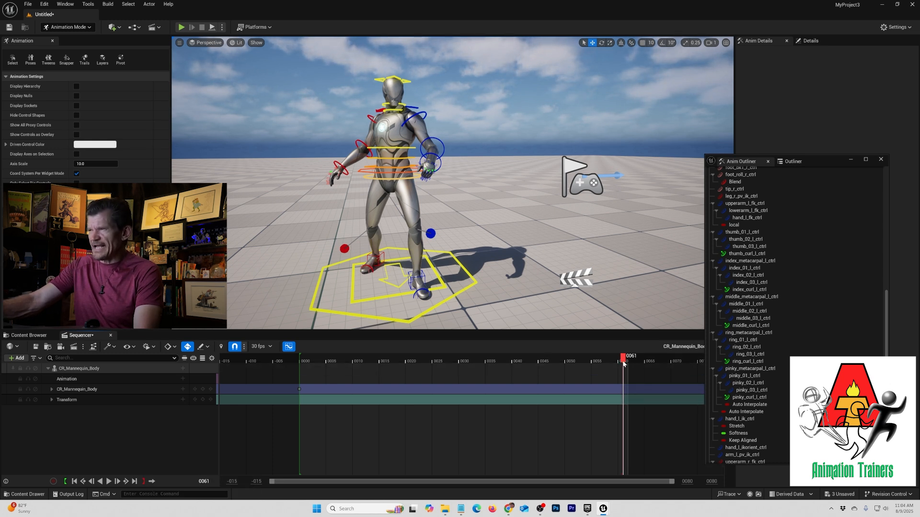
Jump to the end of the sequence and key the whole CR_Mannequin_Body control rig at frame 60.
{"action": "left_click_drag", "start_coordinate": [606, 362], "coordinate": [566, 362]}
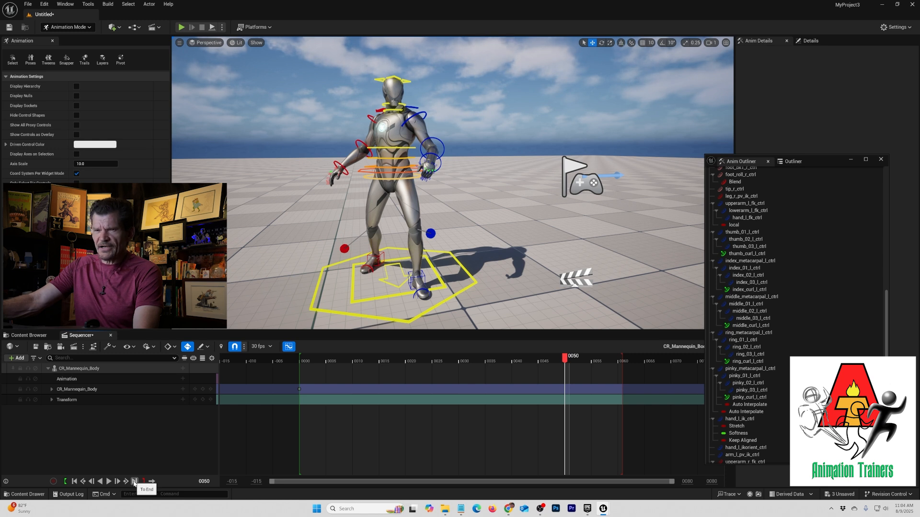
{"action": "left_click", "coordinate": [134, 482]}
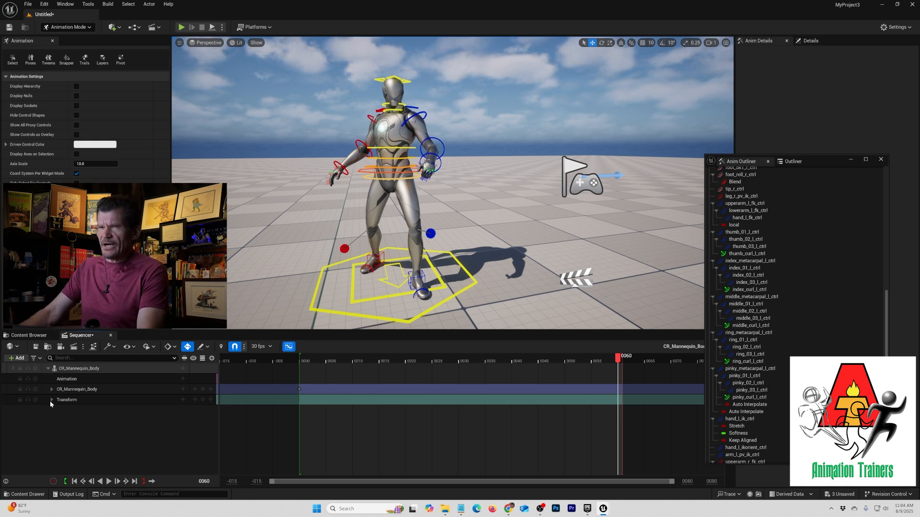
{"action": "left_click", "coordinate": [203, 389]}
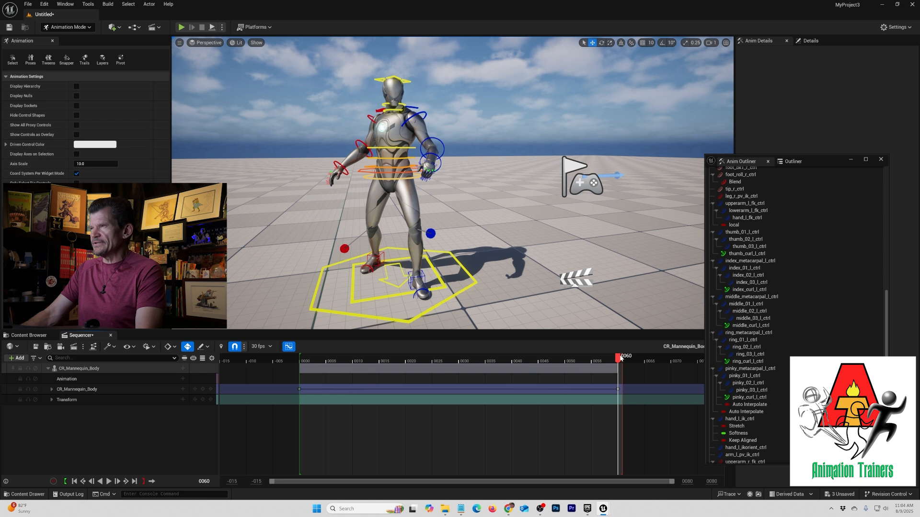
Play the sequence from the start to time the first pose and key the whole control rig at frame 11.
{"action": "left_click_drag", "start_coordinate": [619, 358], "coordinate": [308, 379]}
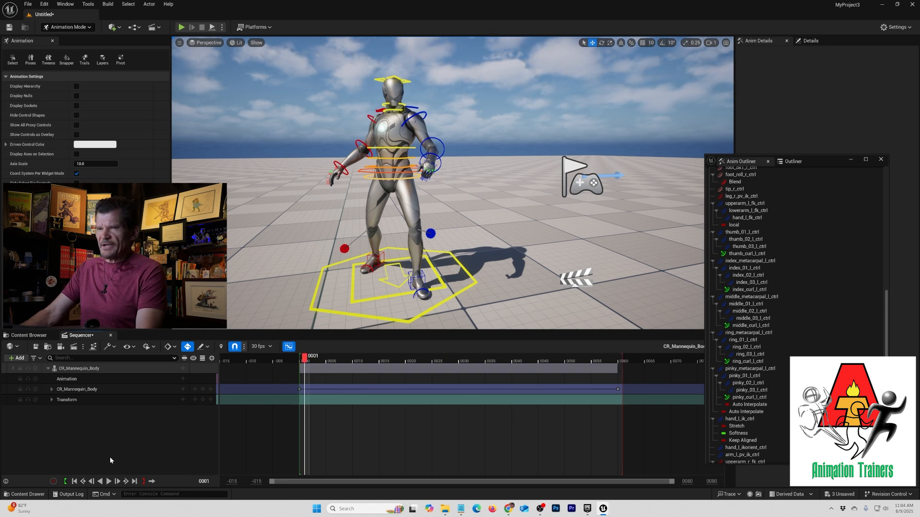
{"action": "left_click", "coordinate": [74, 482]}
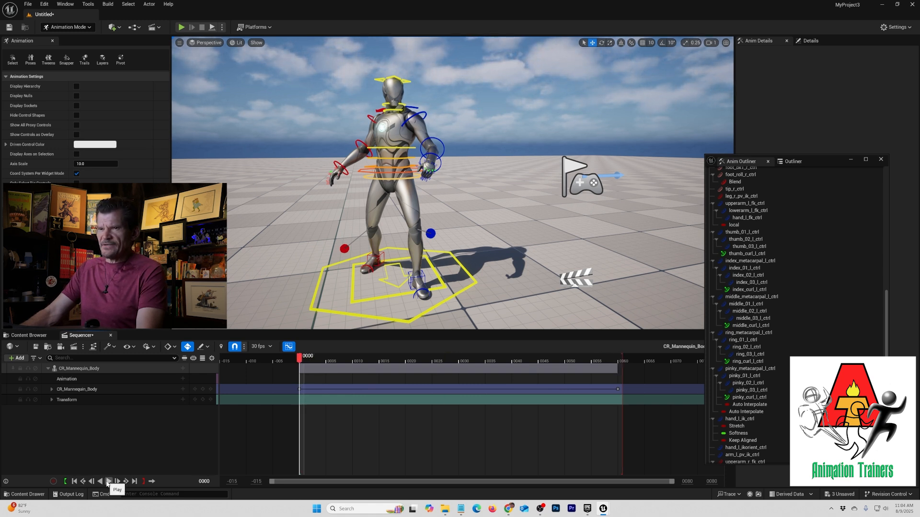
{"action": "left_click", "coordinate": [109, 481]}
{"action": "left_click", "coordinate": [108, 481]}
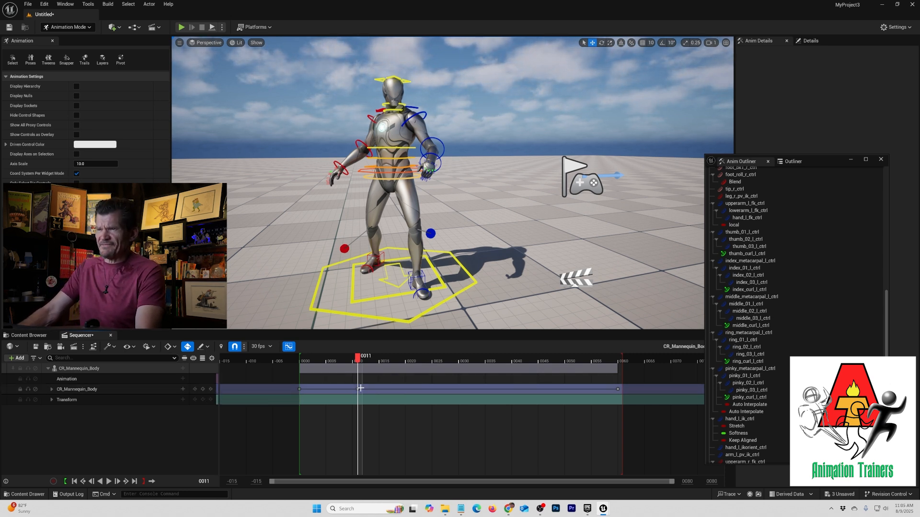
Replay the sequence from the start to time the second pose and key the whole control rig at frame 23.
{"action": "left_click", "coordinate": [74, 482]}
{"action": "left_click", "coordinate": [108, 482]}
{"action": "left_click", "coordinate": [108, 482]}
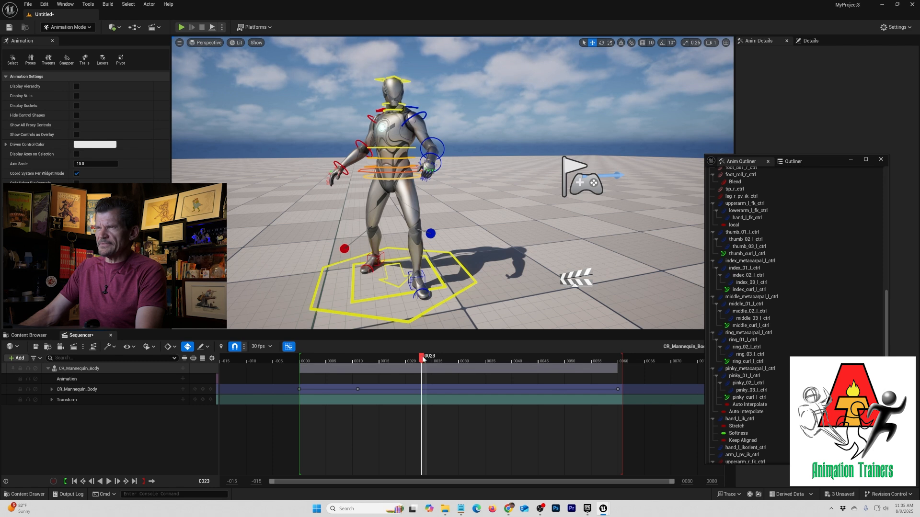
{"action": "left_click_drag", "start_coordinate": [422, 357], "coordinate": [427, 365]}
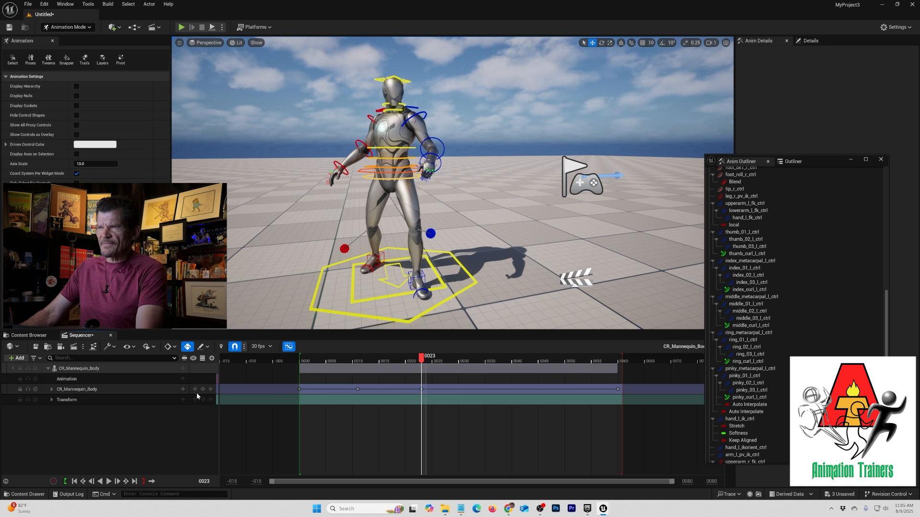
At frame 11, shift the body control over the right foot to about X -6.3 and Y -18.7.
{"action": "left_click_drag", "start_coordinate": [406, 361], "coordinate": [361, 377]}
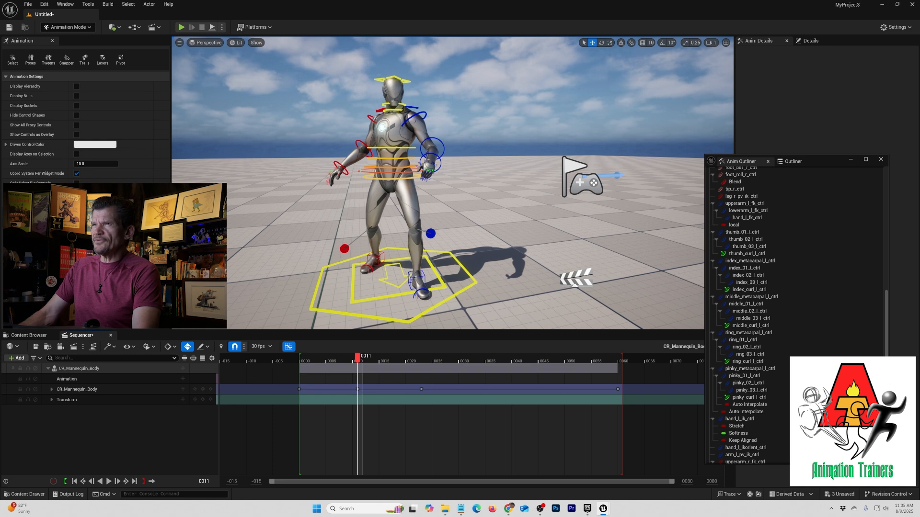
{"action": "left_click", "coordinate": [360, 171]}
{"action": "left_click_drag", "start_coordinate": [345, 240], "coordinate": [458, 242], "text": "alt"}
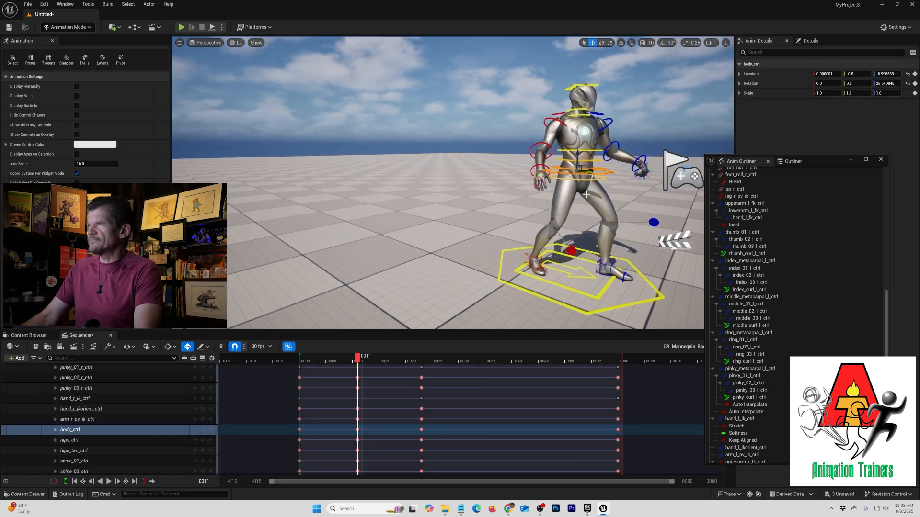
{"action": "left_click_drag", "start_coordinate": [584, 192], "coordinate": [583, 231], "text": "alt"}
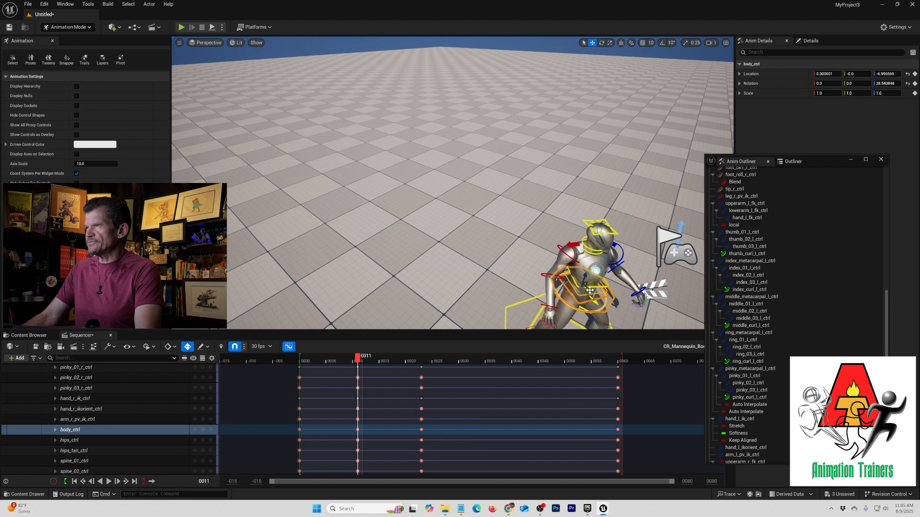
{"action": "left_click_drag", "start_coordinate": [589, 290], "coordinate": [570, 245]}
{"action": "middle_click_drag", "start_coordinate": [599, 143], "coordinate": [479, 140], "text": "alt"}
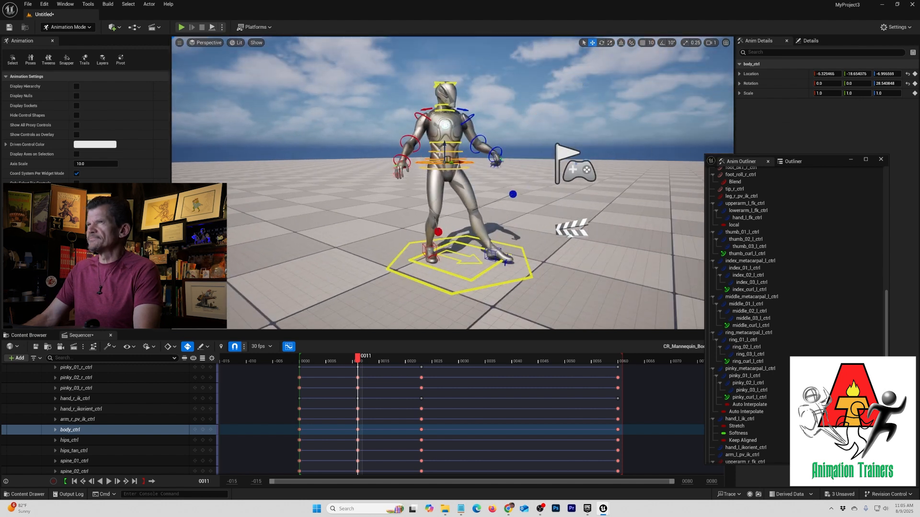
Lower the body control to about -14.7 on Z and rotate it to about 42.7 on Z.
{"action": "left_click_drag", "start_coordinate": [444, 150], "coordinate": [450, 185]}
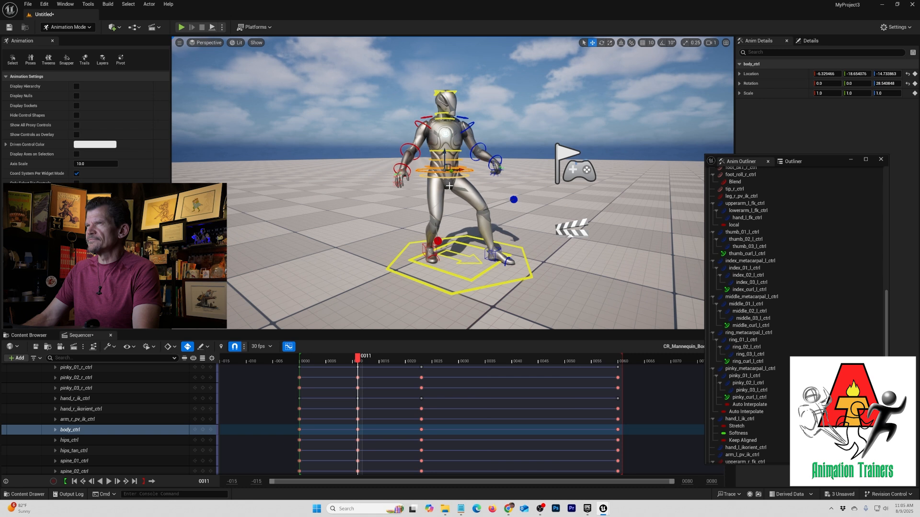
{"action": "key", "text": "e"}
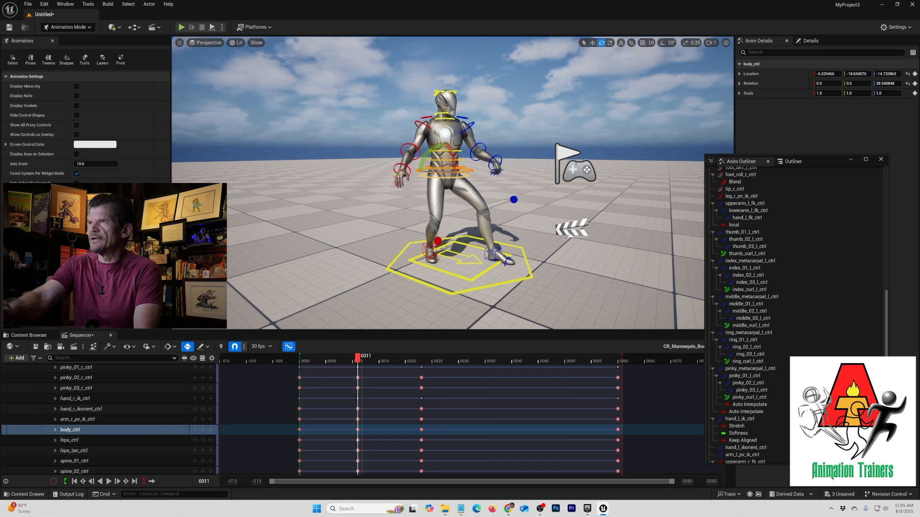
{"action": "left_click_drag", "start_coordinate": [441, 171], "coordinate": [475, 171]}
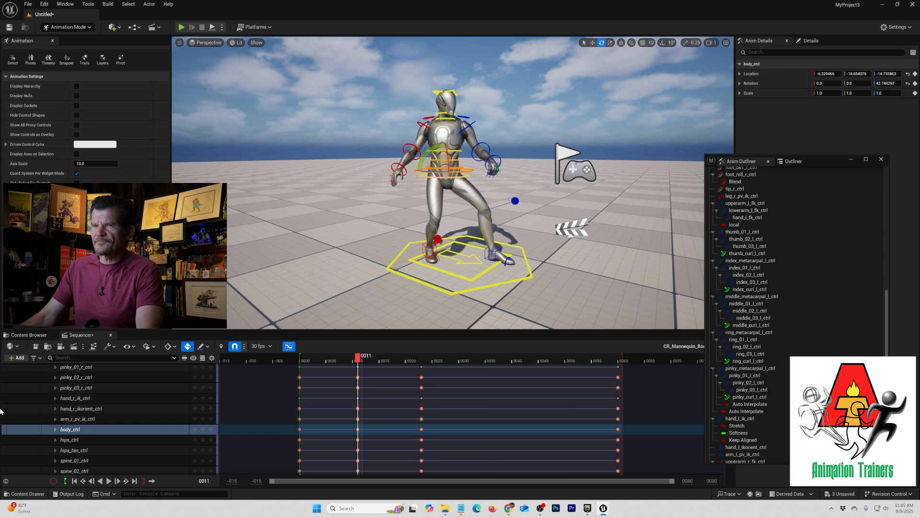
Rotate the three spine controls, spine_01 to spine_03, together to about 1.5 on Y and 10.1 on Z.
{"action": "scroll", "coordinate": [156, 427], "scroll_direction": "down", "scroll_amount": 2}
{"action": "left_click", "coordinate": [96, 437]}
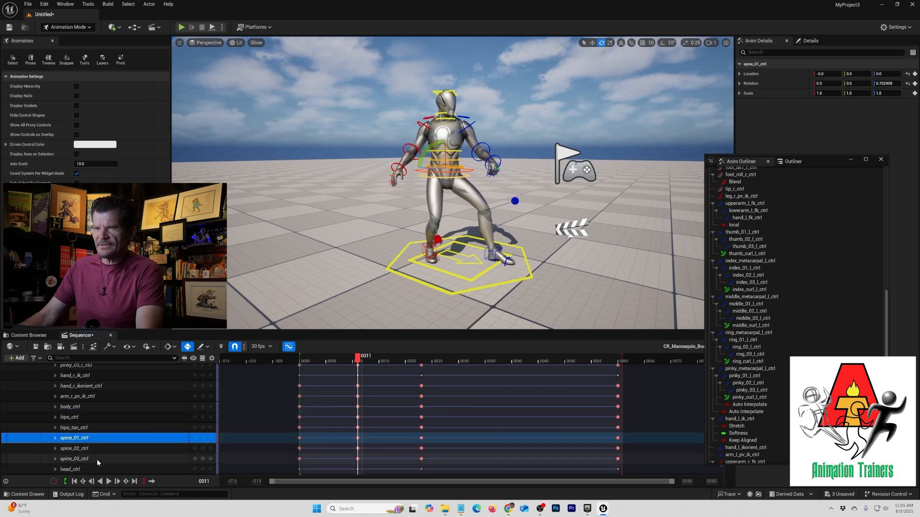
{"action": "left_click", "coordinate": [97, 461], "text": "shift"}
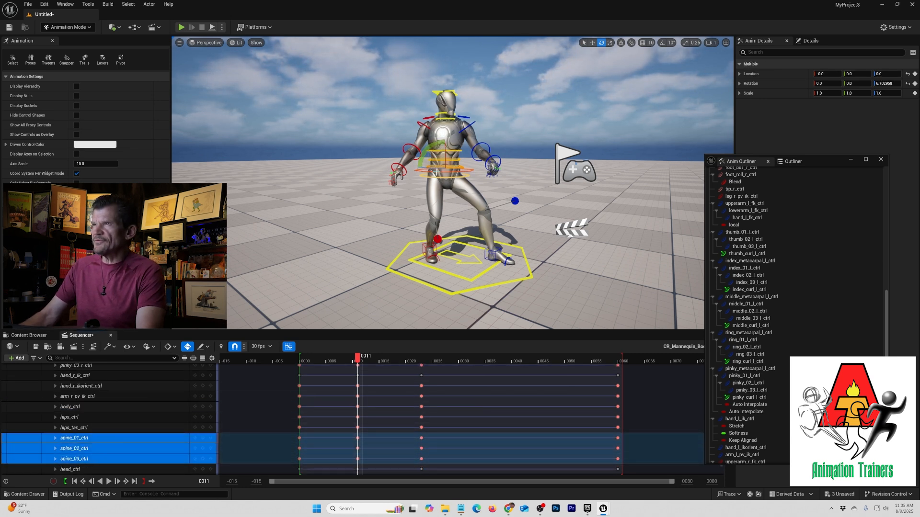
{"action": "left_click_drag", "start_coordinate": [434, 169], "coordinate": [471, 159]}
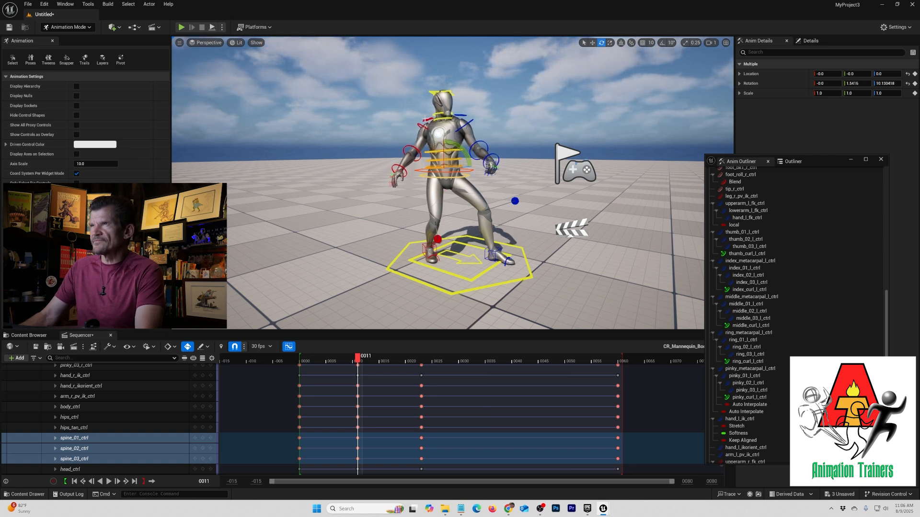
Rotate the right clavicle control to about 18.5 on Y.
{"action": "left_click", "coordinate": [425, 119]}
{"action": "left_click_drag", "start_coordinate": [465, 139], "coordinate": [459, 147]}
At frame 11, raise the right upper arm by rotating upperarm_r_fk_ctrl to about 25.6 on X, 47.5 on Y and 19.4 on Z.
{"action": "right_click_drag", "start_coordinate": [353, 92], "coordinate": [425, 92], "text": "alt"}
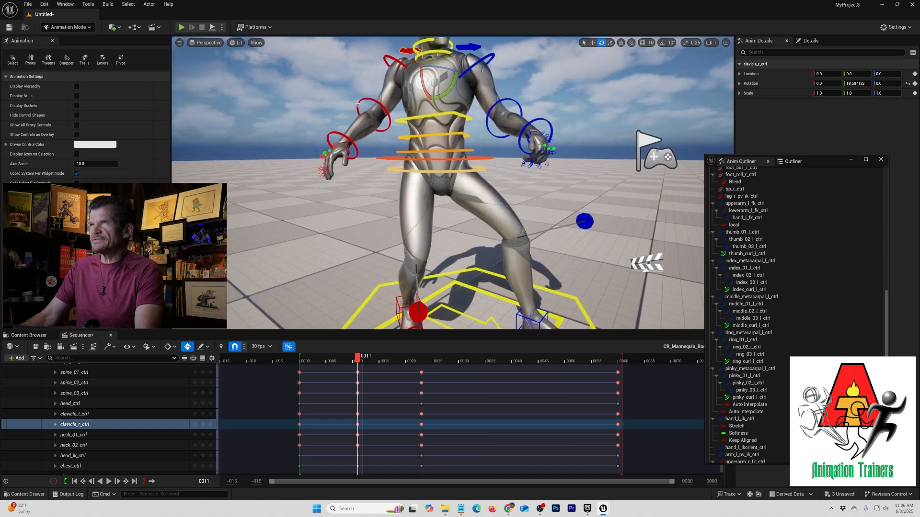
{"action": "left_click", "coordinate": [358, 104]}
{"action": "left_click_drag", "start_coordinate": [362, 110], "coordinate": [414, 65]}
{"action": "left_click", "coordinate": [390, 68]}
{"action": "left_click", "coordinate": [393, 61]}
{"action": "scroll", "coordinate": [357, 216], "scroll_direction": "down", "scroll_amount": 5}
{"action": "left_click_drag", "start_coordinate": [357, 215], "coordinate": [357, 287], "text": "alt"}
{"action": "middle_click_drag", "start_coordinate": [357, 287], "coordinate": [318, 215], "text": "alt"}
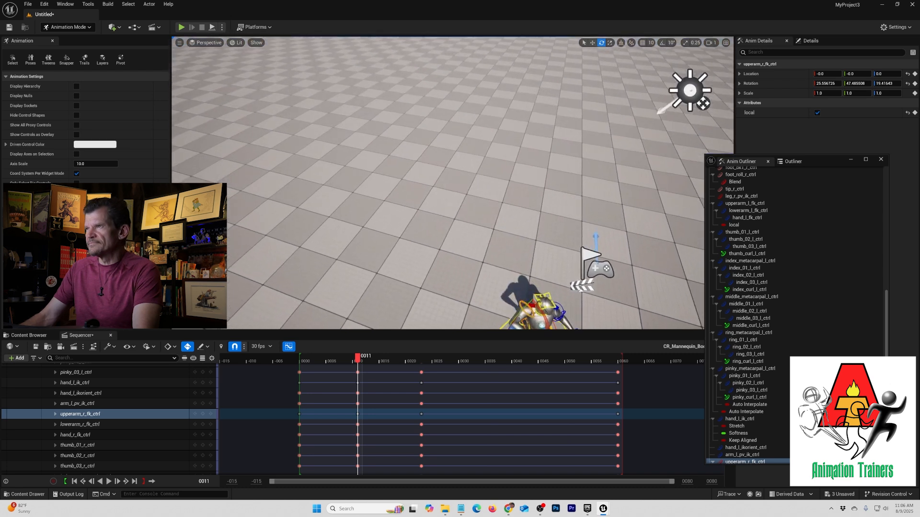
{"action": "scroll", "coordinate": [356, 216], "scroll_direction": "up", "scroll_amount": 4}
{"action": "left_click_drag", "start_coordinate": [357, 215], "coordinate": [357, 268], "text": "alt"}
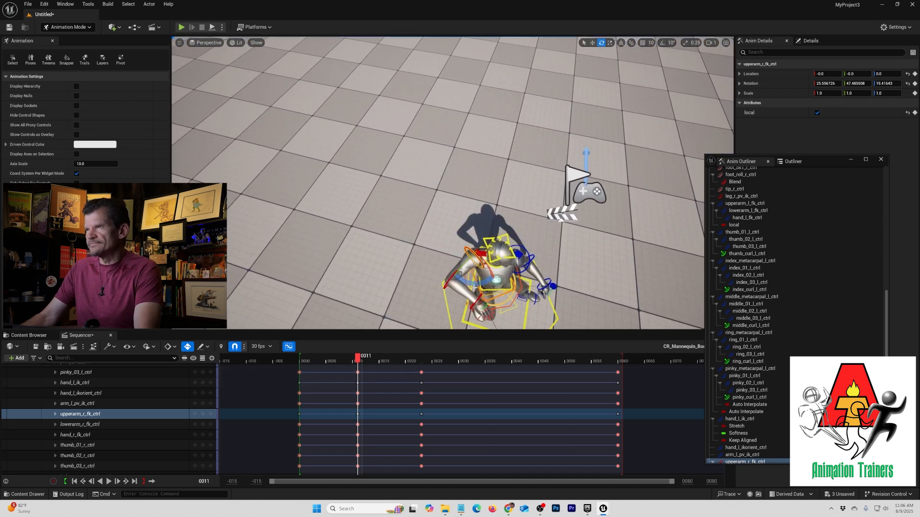
{"action": "left_click_drag", "start_coordinate": [474, 287], "coordinate": [422, 166]}
Bend the right elbow by rotating lowerarm_r_fk_ctrl to about 109.5 on Z.
{"action": "left_click", "coordinate": [429, 264]}
{"action": "left_click", "coordinate": [435, 251]}
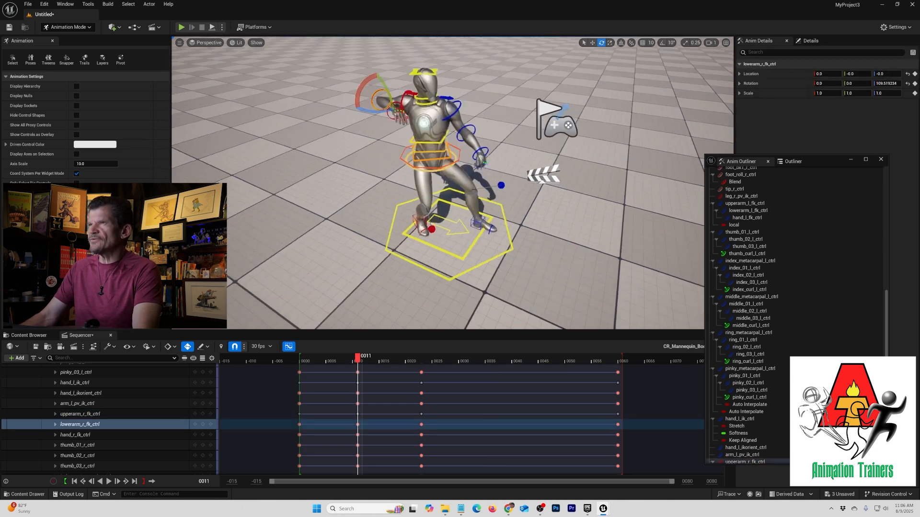
{"action": "left_click_drag", "start_coordinate": [336, 168], "coordinate": [333, 142], "text": "alt"}
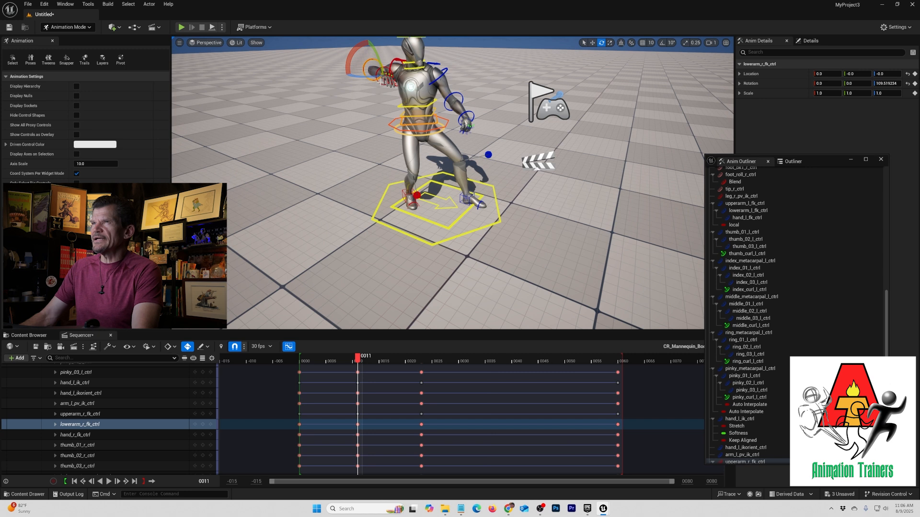
Rotate the right upper arm, lower arm and hand FK controls together.
{"action": "left_click", "coordinate": [379, 95]}
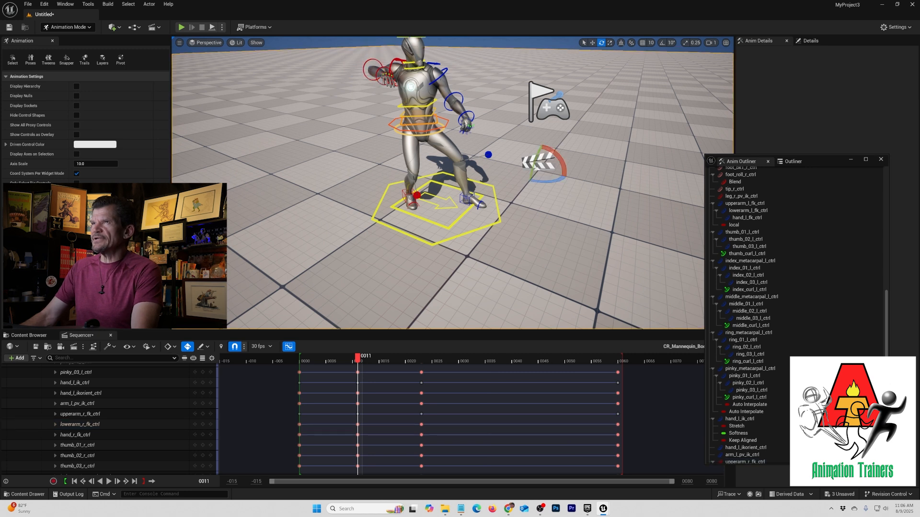
{"action": "left_click", "coordinate": [381, 83]}
{"action": "middle_click_drag", "start_coordinate": [381, 82], "coordinate": [427, 199], "text": "alt"}
{"action": "left_click_drag", "start_coordinate": [428, 199], "coordinate": [418, 154], "text": "alt"}
{"action": "left_click_drag", "start_coordinate": [368, 107], "coordinate": [382, 125]}
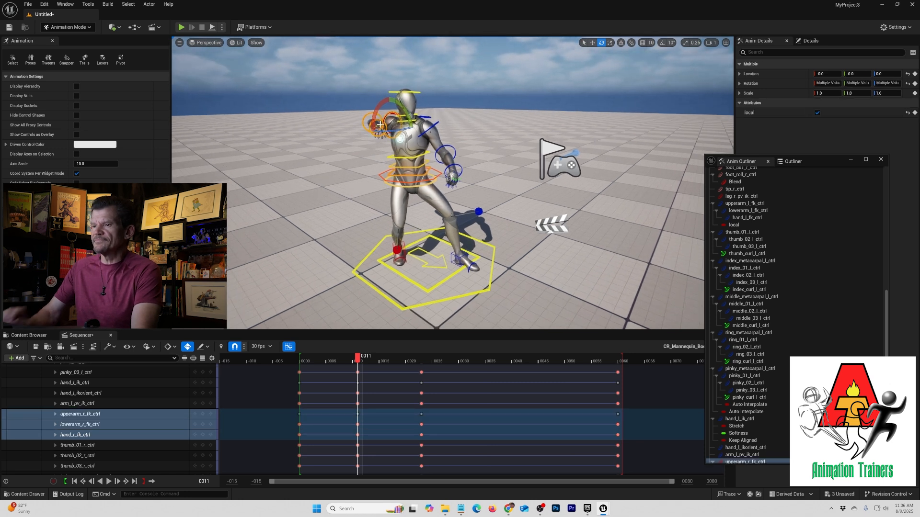
Reset the right lower arm control's rotation, and bend the elbow again to about 116.1 on Z.
{"action": "left_click", "coordinate": [365, 124]}
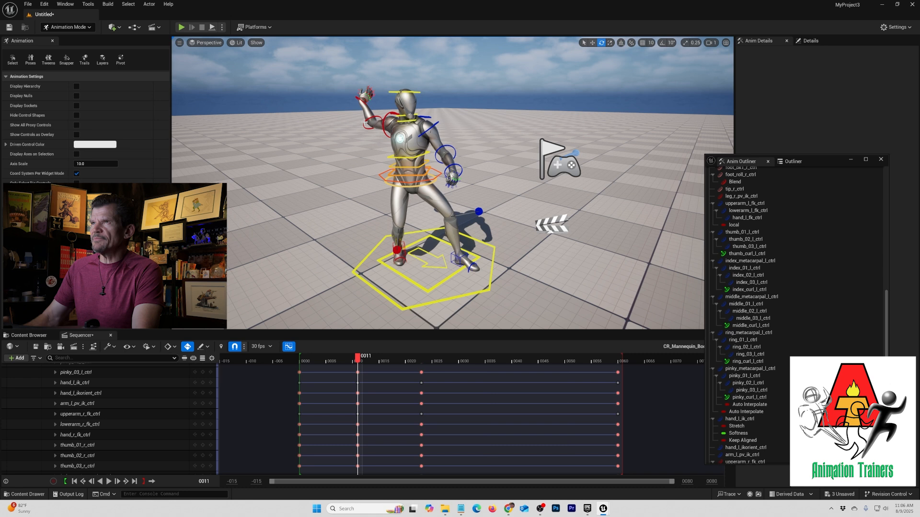
{"action": "left_click", "coordinate": [366, 124]}
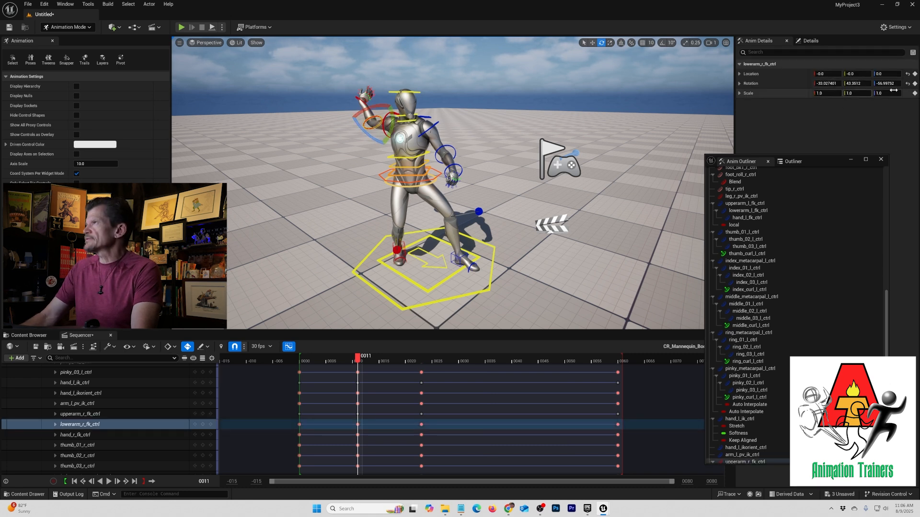
{"action": "left_click", "coordinate": [908, 84]}
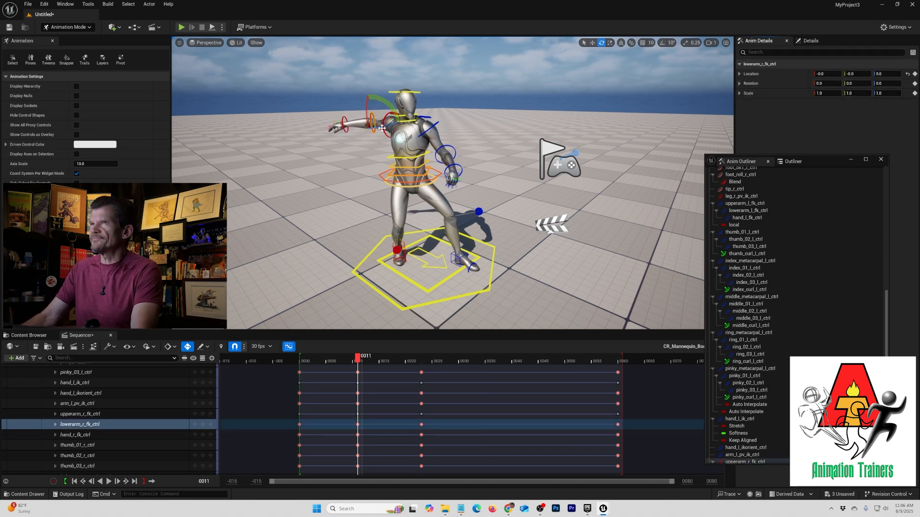
{"action": "left_click_drag", "start_coordinate": [382, 128], "coordinate": [375, 137]}
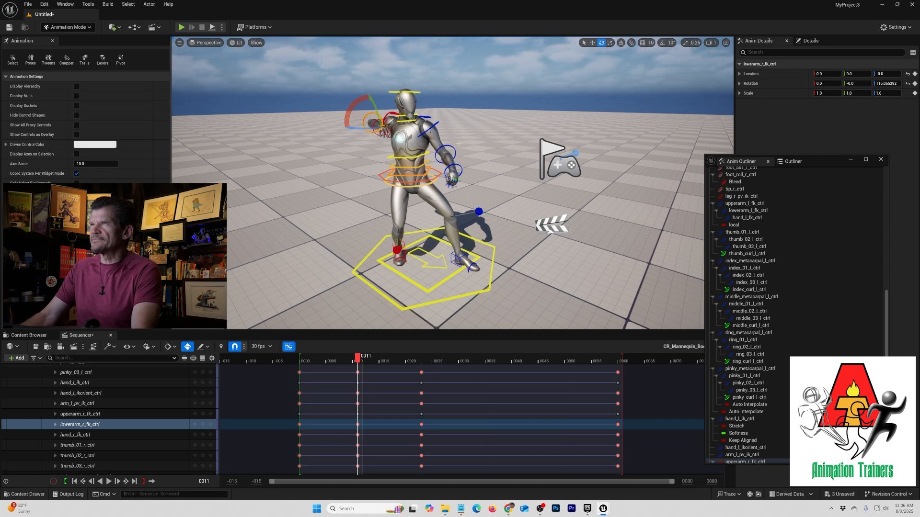
Raise the left arm outward to about shoulder height by rotating the left upper arm FK control.
{"action": "left_click", "coordinate": [431, 128]}
{"action": "left_click_drag", "start_coordinate": [441, 108], "coordinate": [425, 100]}
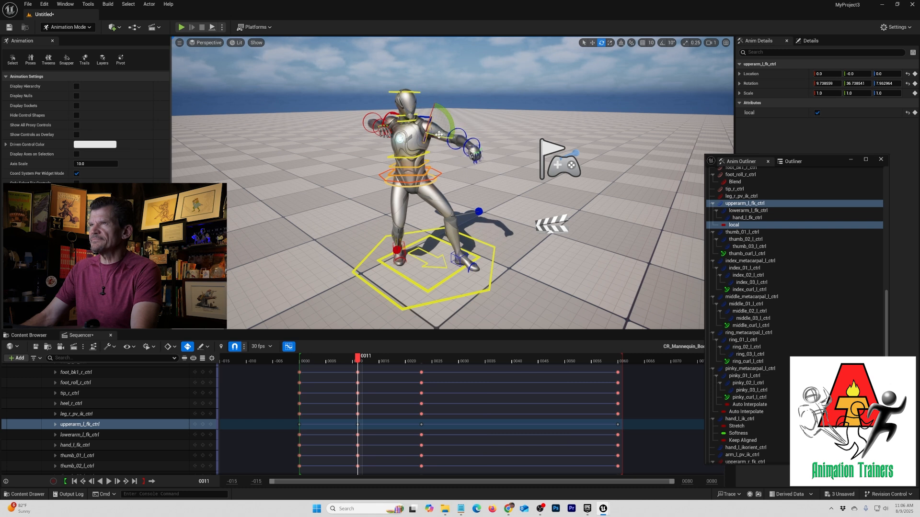
{"action": "left_click_drag", "start_coordinate": [449, 137], "coordinate": [433, 121]}
{"action": "left_click", "coordinate": [456, 150]}
{"action": "left_click", "coordinate": [427, 117]}
{"action": "left_click", "coordinate": [438, 130]}
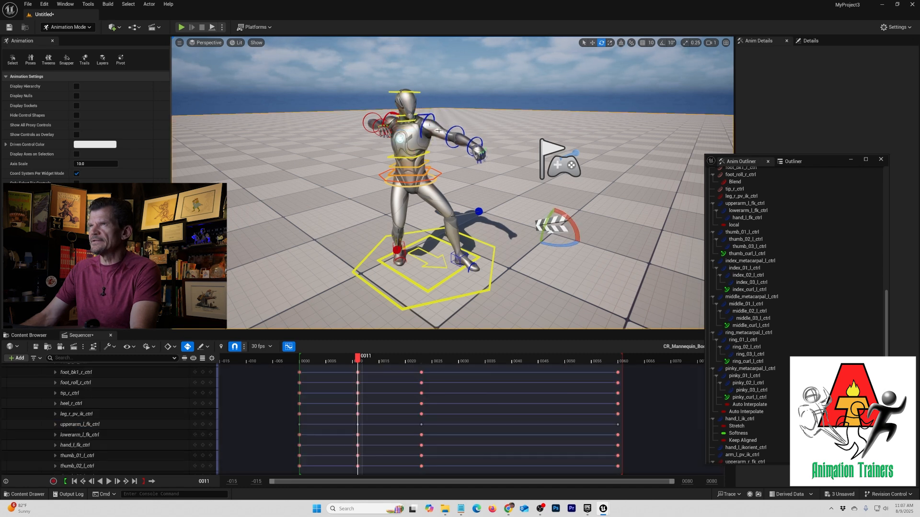
{"action": "left_click", "coordinate": [433, 118]}
{"action": "left_click_drag", "start_coordinate": [450, 124], "coordinate": [448, 117]}
Move the left leg pole vector control to about X -13.1, Y -8.8 and Z -2.9.
{"action": "left_click_drag", "start_coordinate": [345, 204], "coordinate": [293, 187], "text": "alt"}
{"action": "left_click", "coordinate": [352, 170]}
{"action": "left_click_drag", "start_coordinate": [352, 170], "coordinate": [324, 228], "text": "alt"}
{"action": "key", "text": "w"}
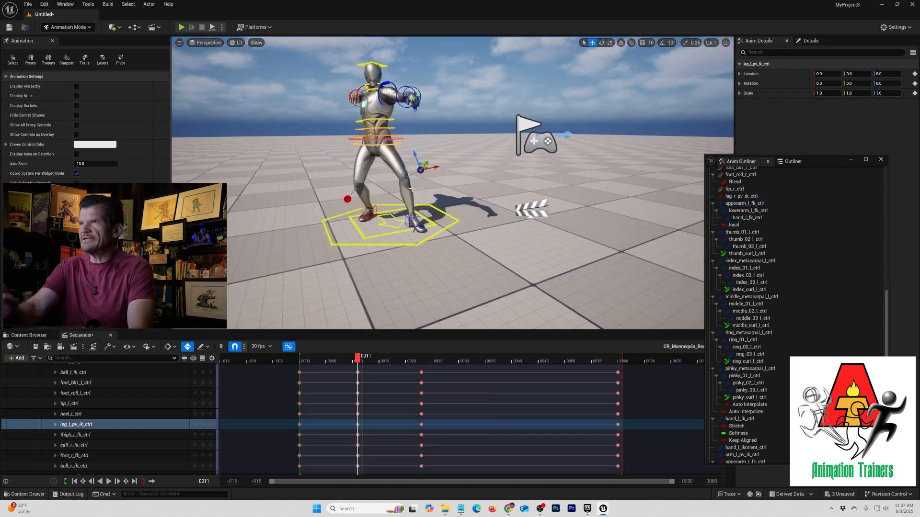
{"action": "left_click_drag", "start_coordinate": [421, 170], "coordinate": [406, 179]}
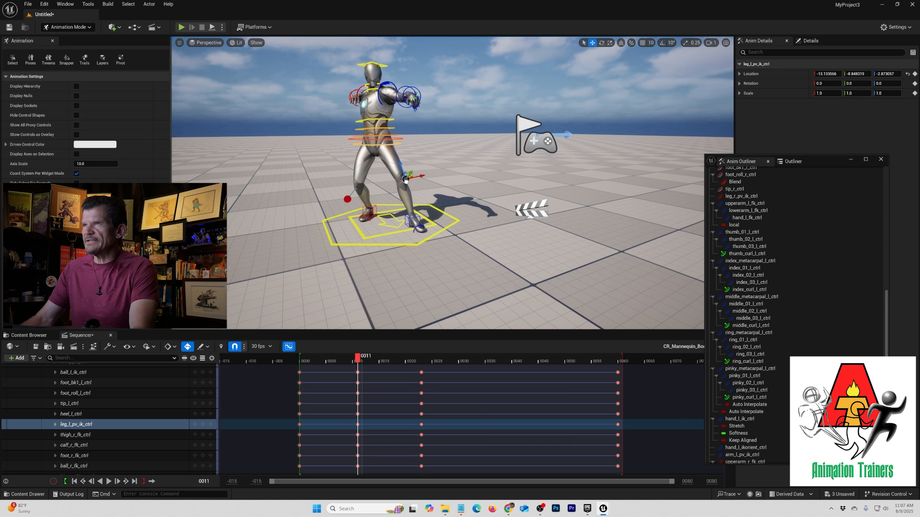
Rotate the right foot IK control to about -52.3 on Z.
{"action": "left_click", "coordinate": [347, 198]}
{"action": "left_click_drag", "start_coordinate": [348, 199], "coordinate": [493, 191], "text": "alt"}
{"action": "scroll", "coordinate": [489, 202], "scroll_direction": "up", "scroll_amount": 4}
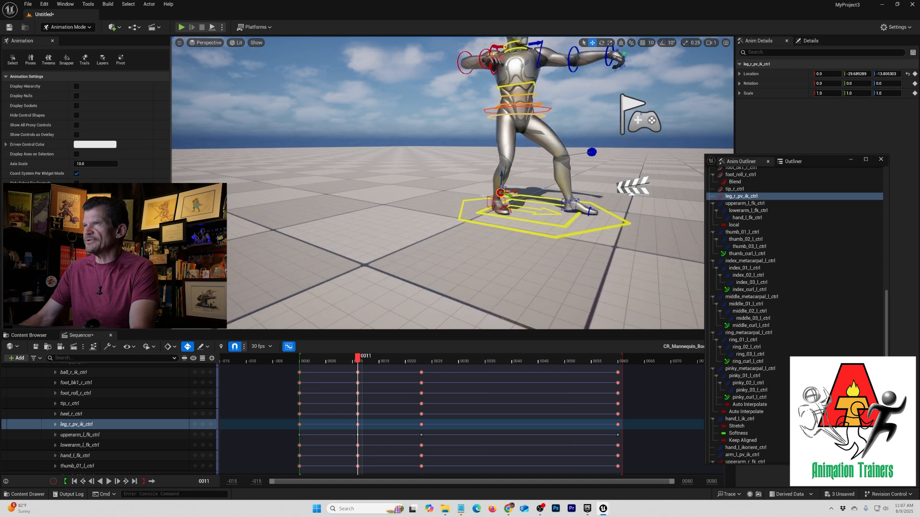
{"action": "left_click", "coordinate": [494, 199]}
{"action": "left_click", "coordinate": [494, 212]}
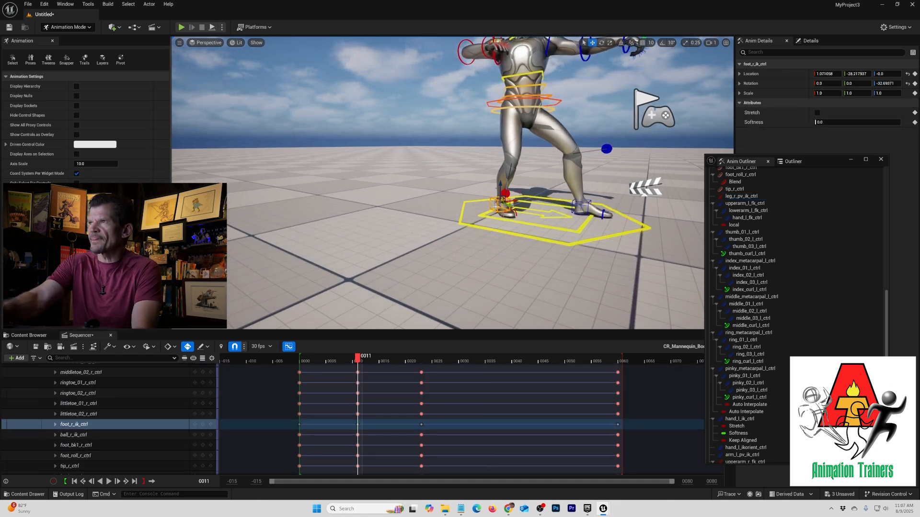
{"action": "key", "text": "e"}
{"action": "mouse_move", "coordinate": [501, 202]}
{"action": "left_mouse_down"}
{"action": "mouse_move", "coordinate": [524, 203]}
{"action": "mouse_move", "coordinate": [502, 197]}
{"action": "left_mouse_up"}
{"action": "key", "text": "w"}
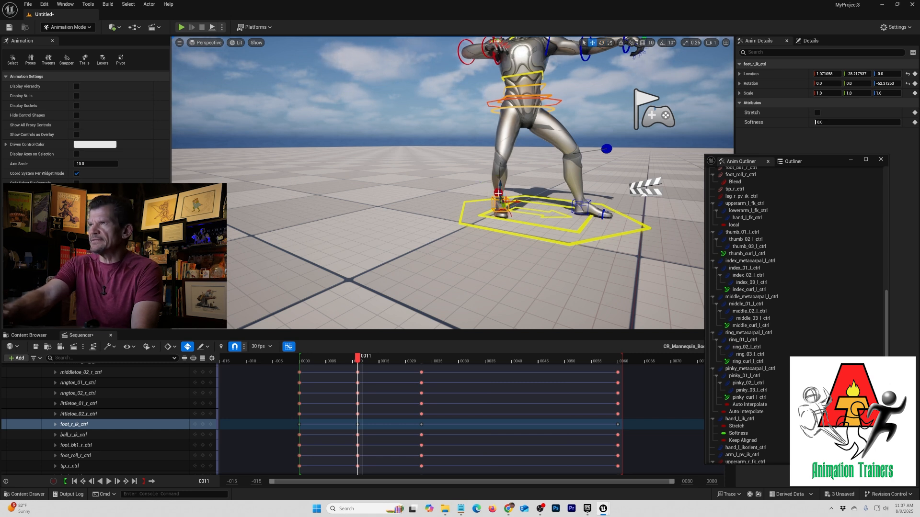
Move the right leg pole vector control to about X -2.7, Y 54.5 and Z -0.5.
{"action": "left_click", "coordinate": [497, 194]}
{"action": "left_click_drag", "start_coordinate": [501, 189], "coordinate": [506, 188]}
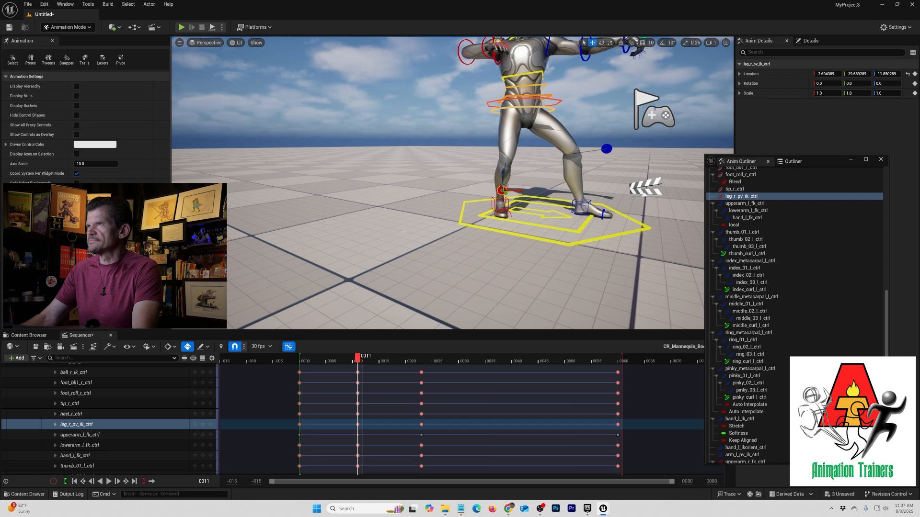
{"action": "left_click_drag", "start_coordinate": [404, 231], "coordinate": [585, 232], "text": "alt"}
{"action": "left_click_drag", "start_coordinate": [568, 148], "coordinate": [604, 141]}
{"action": "left_click_drag", "start_coordinate": [579, 197], "coordinate": [472, 194], "text": "alt"}
{"action": "scroll", "coordinate": [411, 171], "scroll_direction": "up", "scroll_amount": 2}
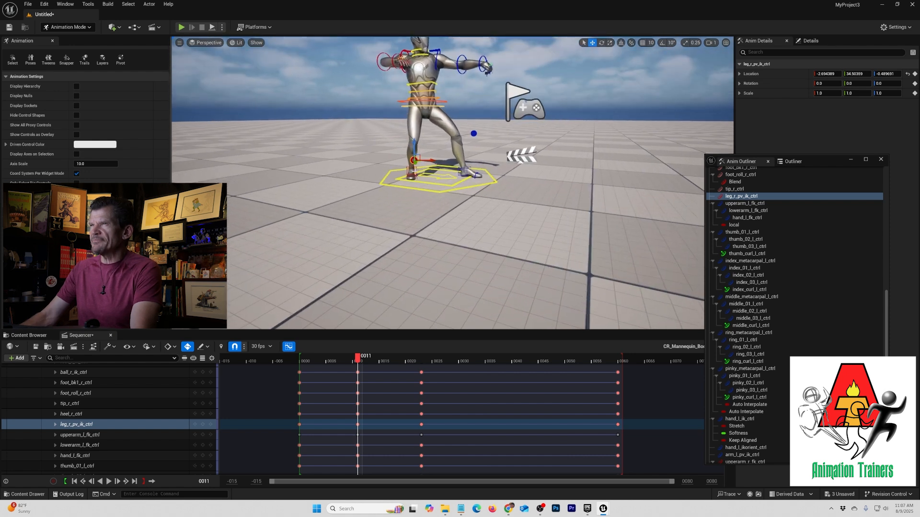
{"action": "scroll", "coordinate": [355, 193], "scroll_direction": "up", "scroll_amount": 3}
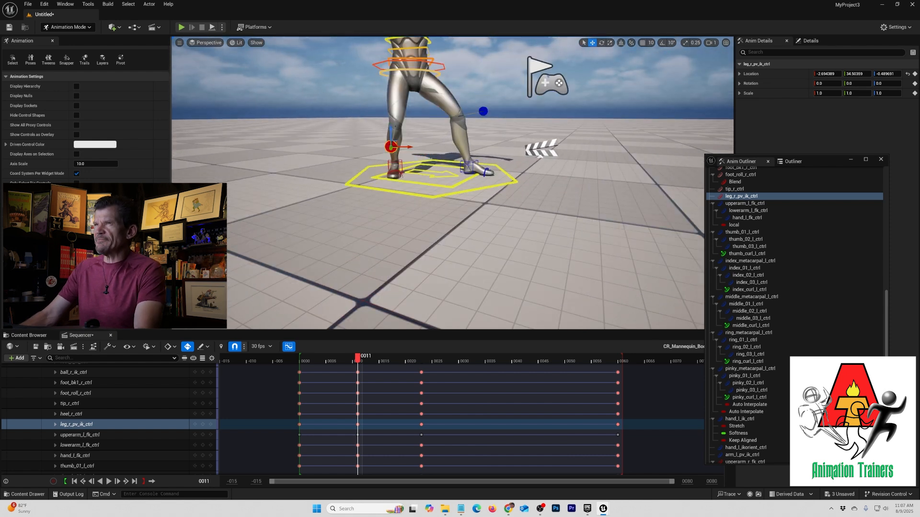
Replace the right foot IK control's key at frame 0 with its frame 11 pose, about -52.3 on Z.
{"action": "left_click", "coordinate": [405, 201]}
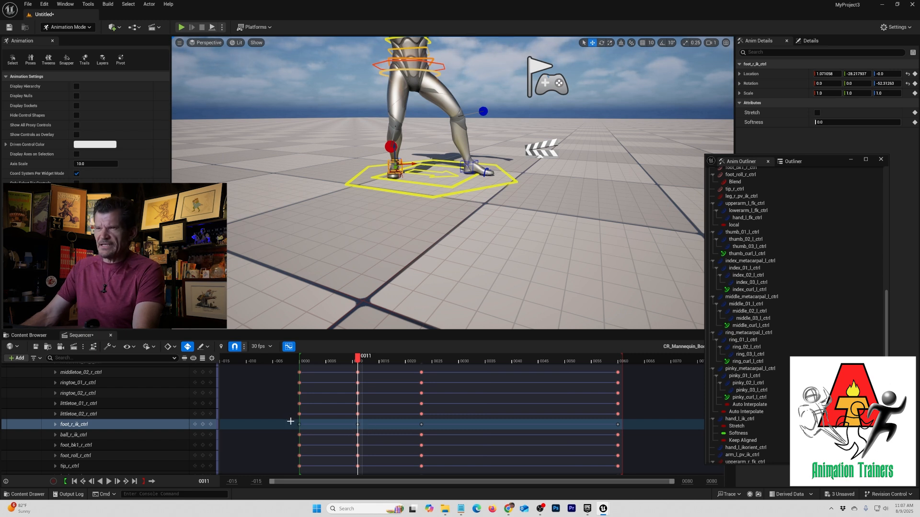
{"action": "left_click_drag", "start_coordinate": [294, 421], "coordinate": [311, 431]}
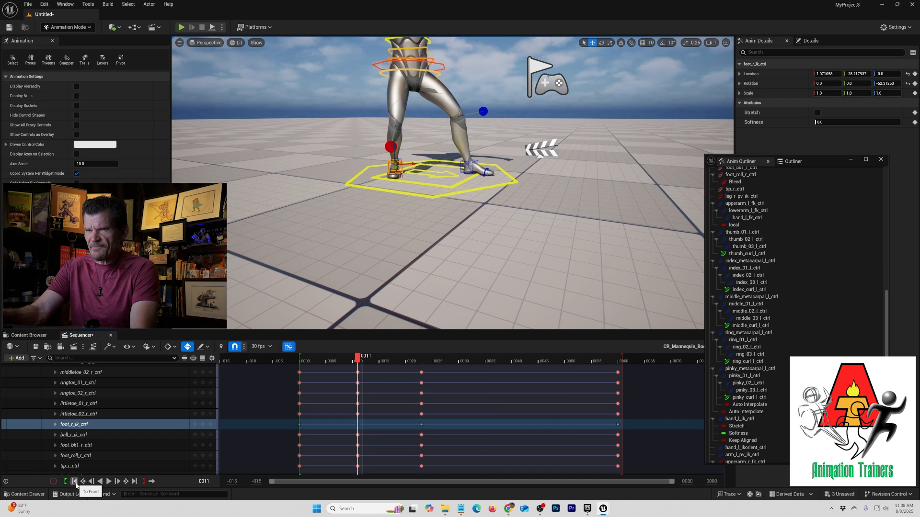
{"action": "left_click", "coordinate": [74, 483]}
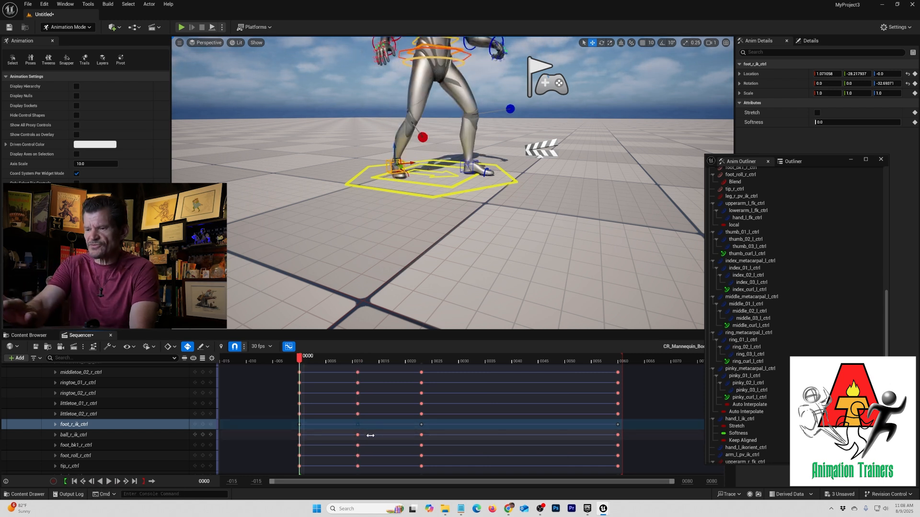
{"action": "key", "text": "ctrl+v"}
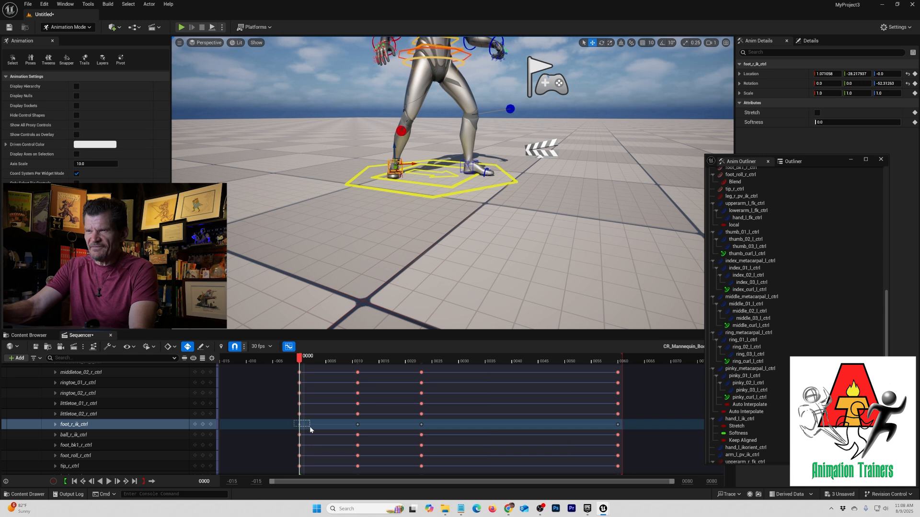
{"action": "left_click_drag", "start_coordinate": [310, 427], "coordinate": [310, 427]}
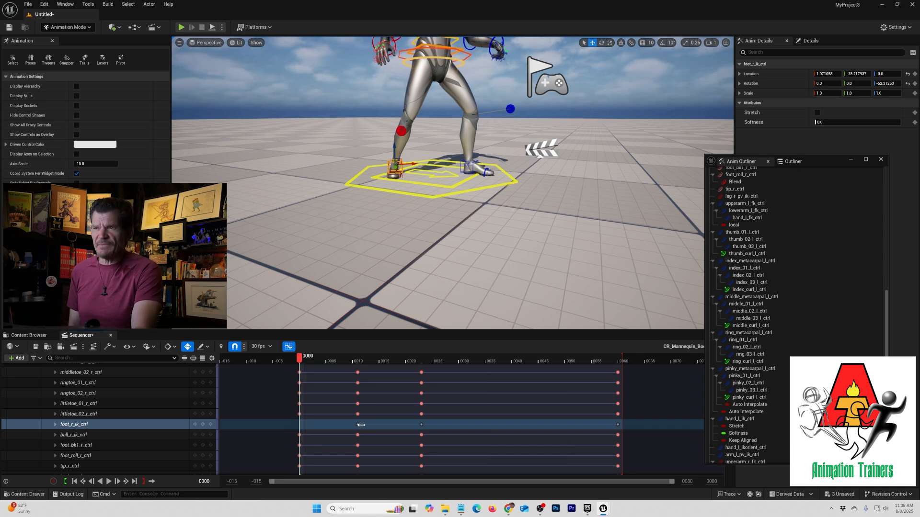
{"action": "left_click_drag", "start_coordinate": [359, 361], "coordinate": [307, 379]}
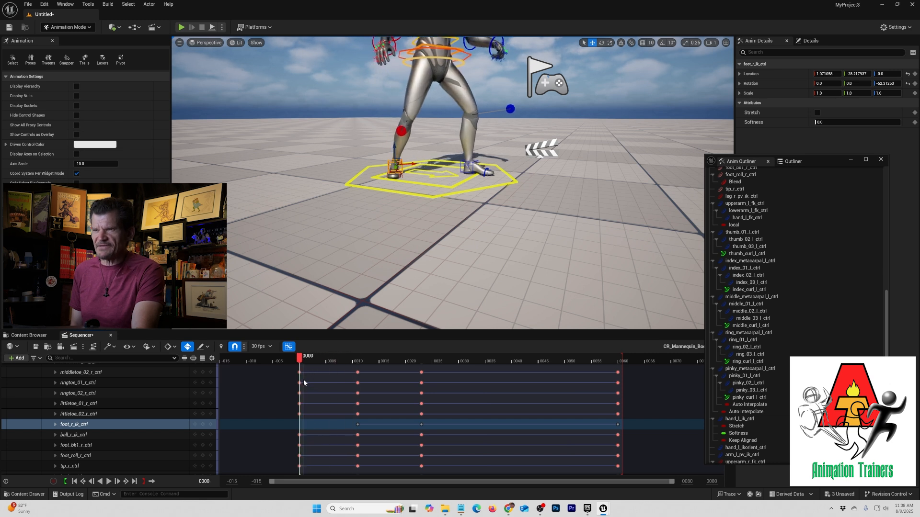
{"action": "left_click", "coordinate": [207, 428]}
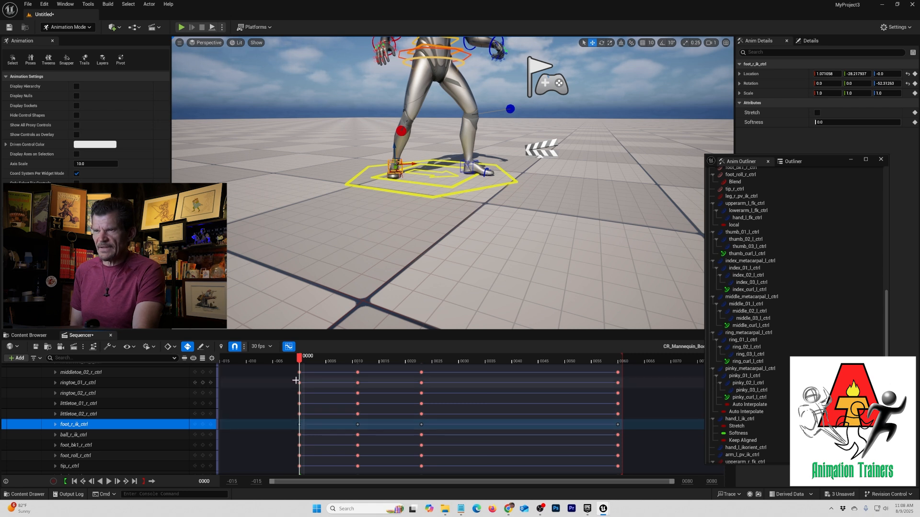
Replace the right foot IK control's keys at frames 23 and 60 with the same pose, about -52.3 on Z.
{"action": "left_click_drag", "start_coordinate": [301, 362], "coordinate": [424, 380]}
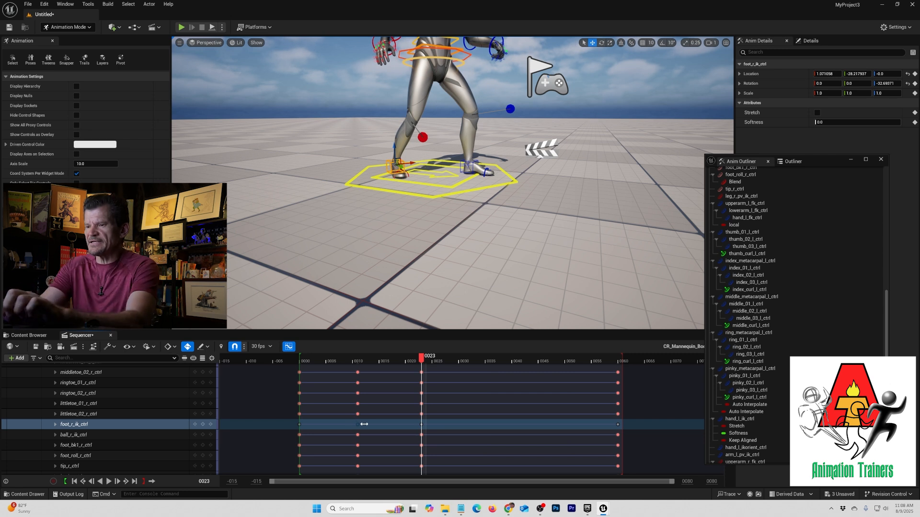
{"action": "key", "text": "ctrl+v"}
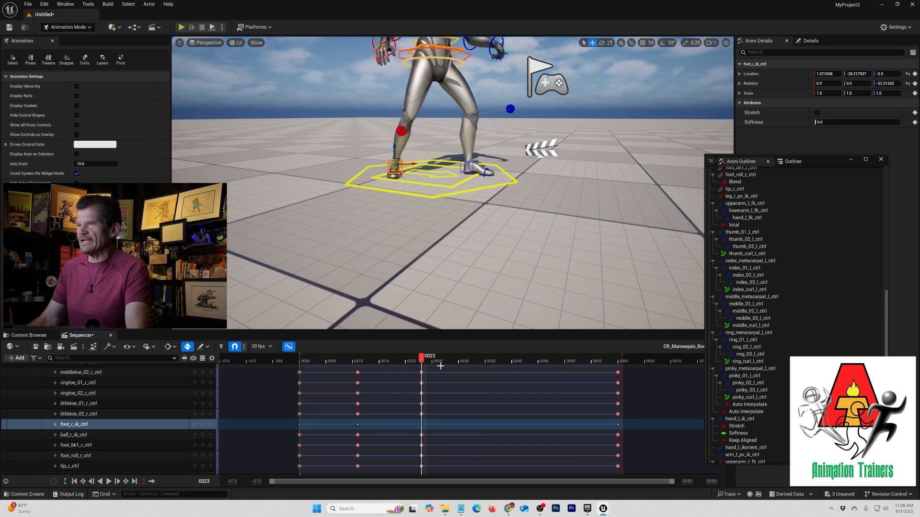
{"action": "left_click_drag", "start_coordinate": [407, 362], "coordinate": [618, 396]}
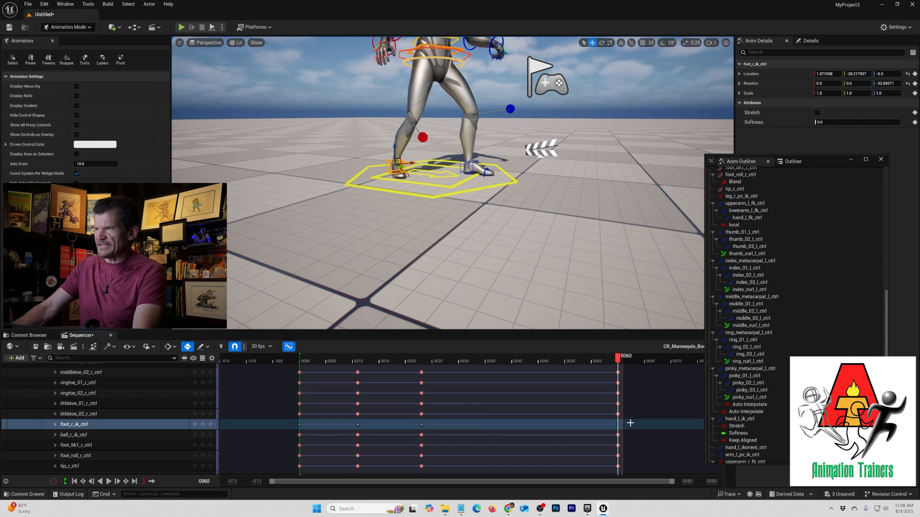
{"action": "key", "text": "Delete"}
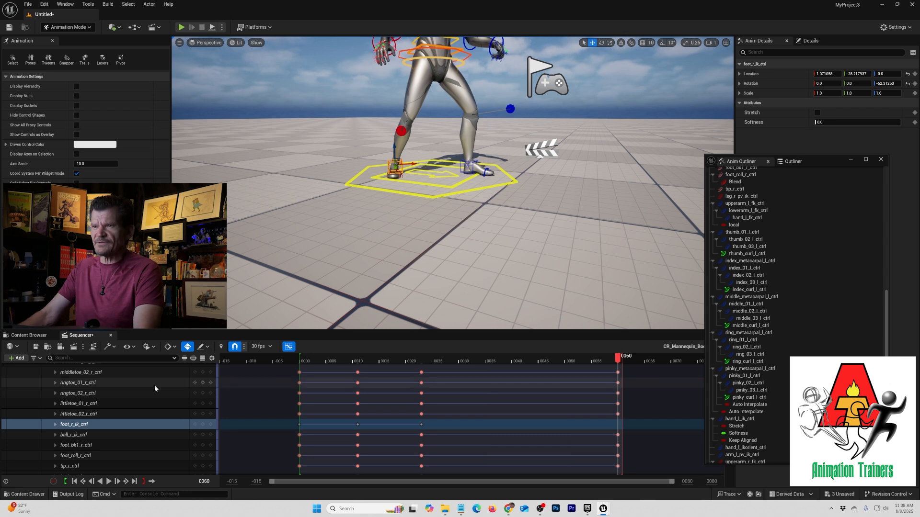
{"action": "left_click", "coordinate": [203, 425]}
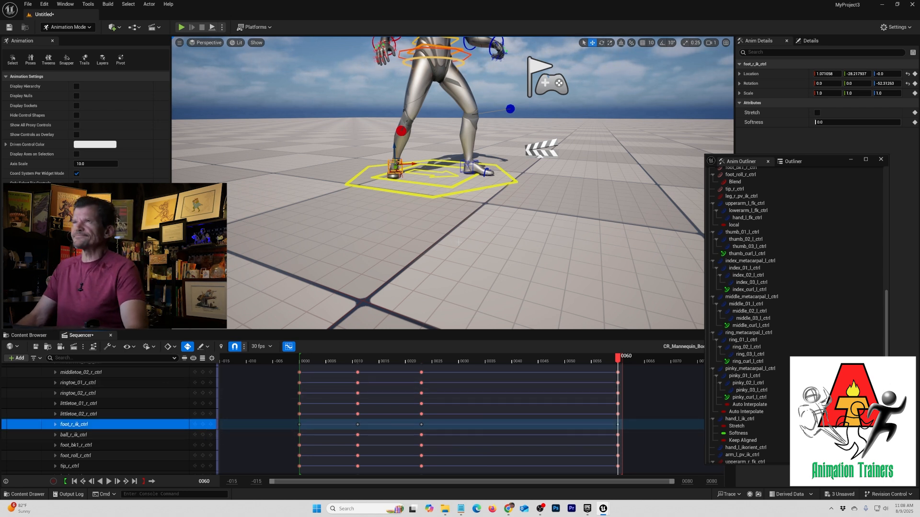
Scrub from frame 60 back to frame 11 to check the full-body pose and the planted right foot.
{"action": "right_click_drag", "start_coordinate": [483, 215], "coordinate": [487, 245]}
{"action": "left_click_drag", "start_coordinate": [488, 245], "coordinate": [490, 201], "text": "alt"}
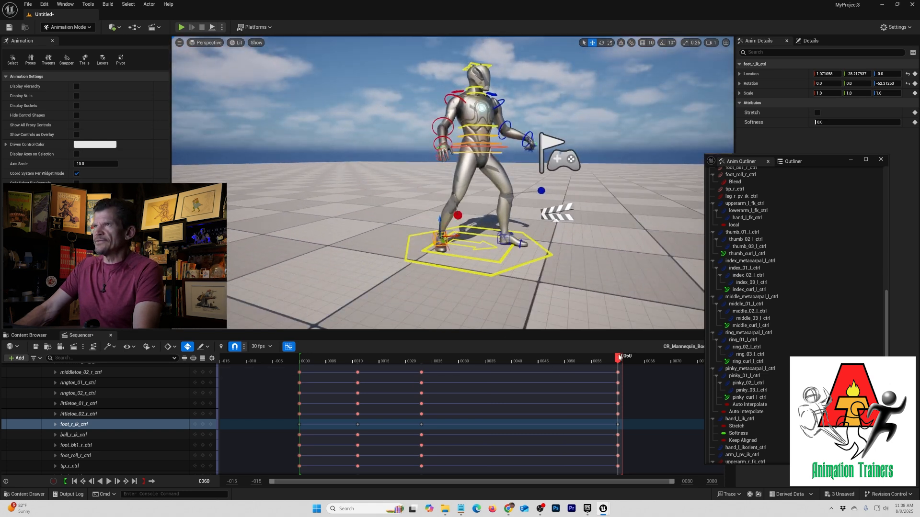
{"action": "left_click_drag", "start_coordinate": [619, 359], "coordinate": [361, 384]}
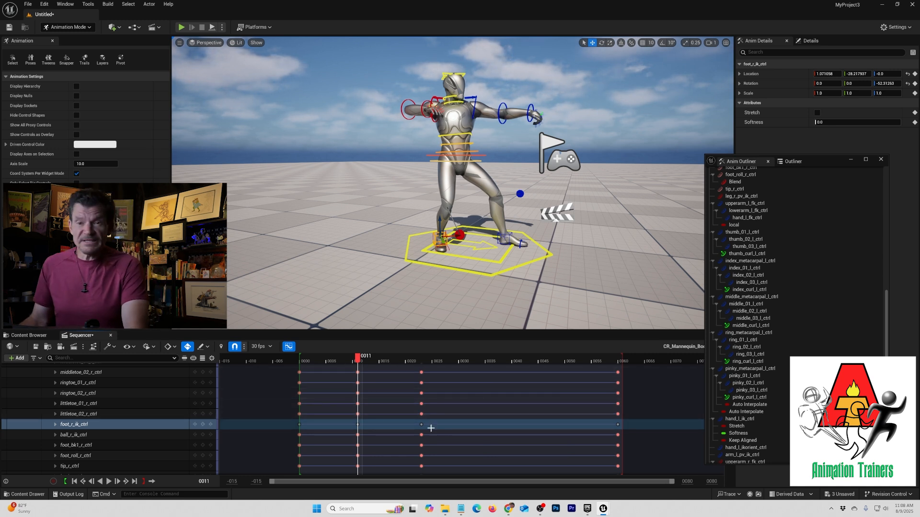
Collapse the control rig's channels and replace the whole-rig key at frame 23 with a copy of the frame 11 key.
{"action": "scroll", "coordinate": [179, 391], "scroll_direction": "down", "scroll_amount": 5}
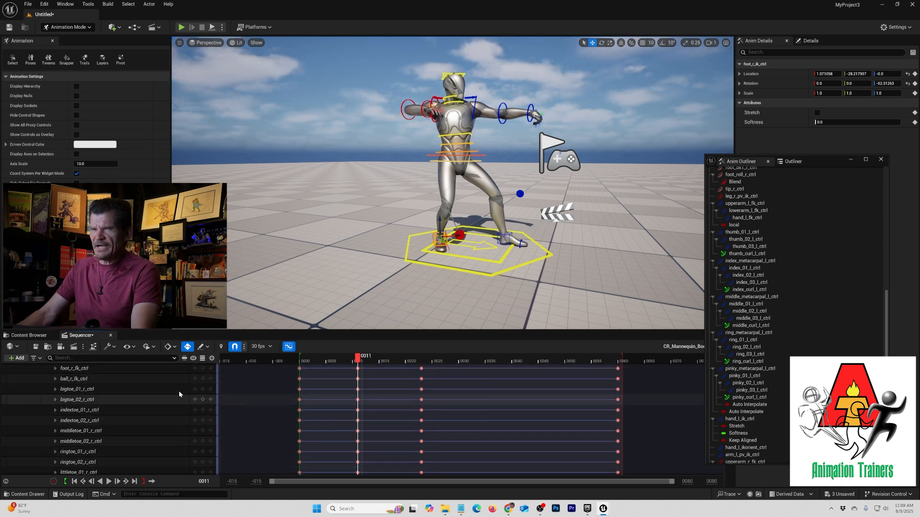
{"action": "scroll", "coordinate": [120, 378], "scroll_direction": "up", "scroll_amount": 10}
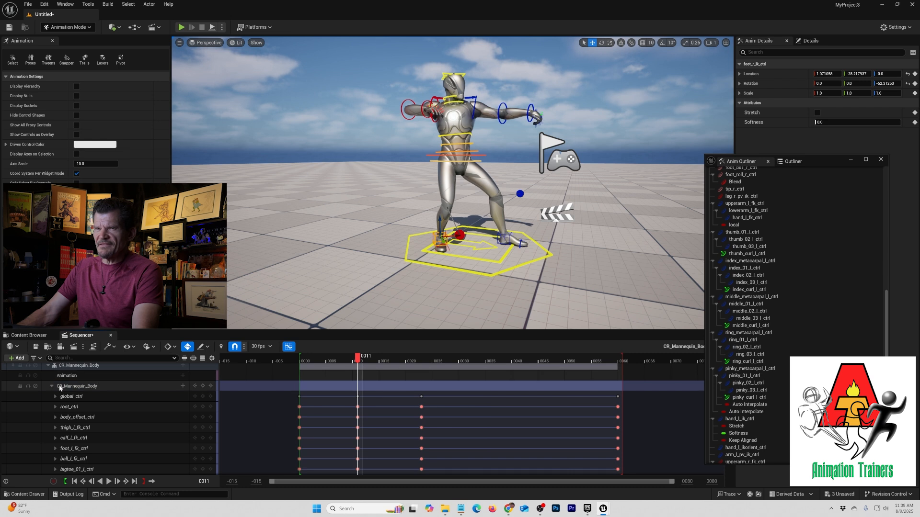
{"action": "left_click", "coordinate": [52, 386]}
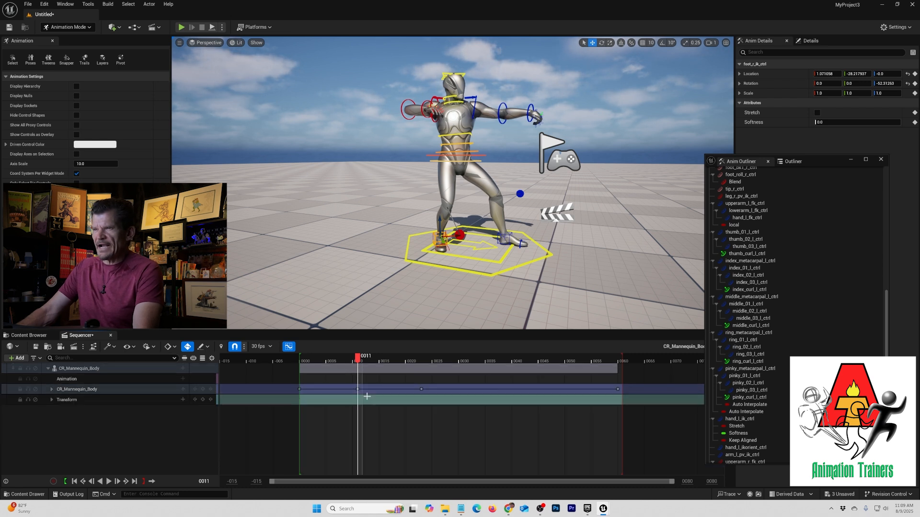
{"action": "left_click_drag", "start_coordinate": [358, 363], "coordinate": [423, 400]}
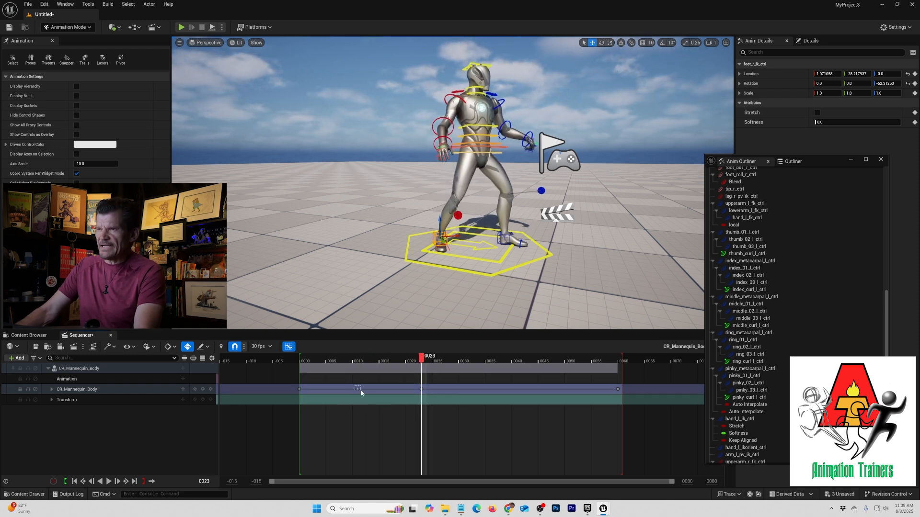
{"action": "left_click_drag", "start_coordinate": [361, 391], "coordinate": [361, 392]}
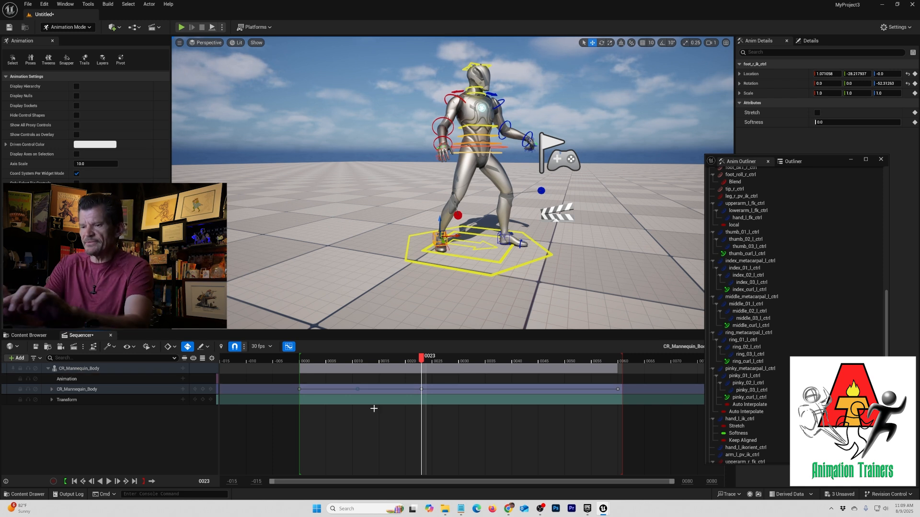
{"action": "key", "text": "ctrl+v"}
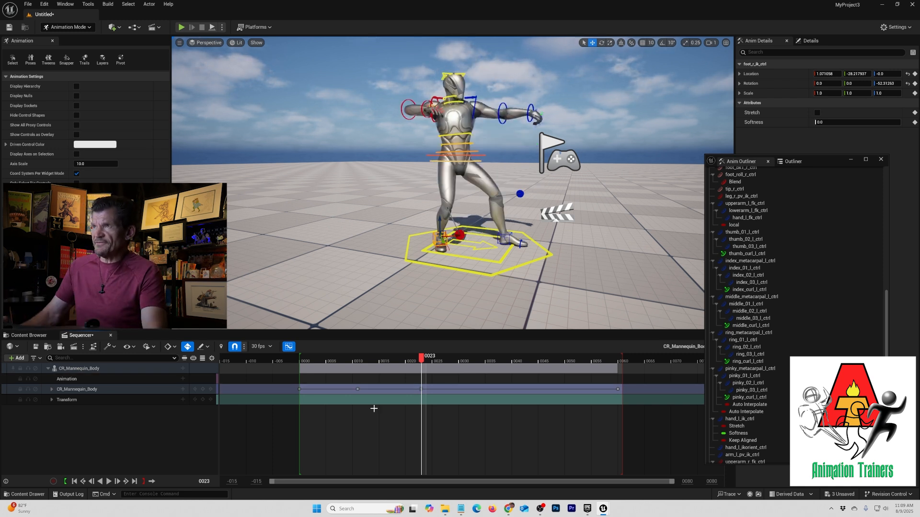
{"action": "left_click_drag", "start_coordinate": [419, 358], "coordinate": [415, 414]}
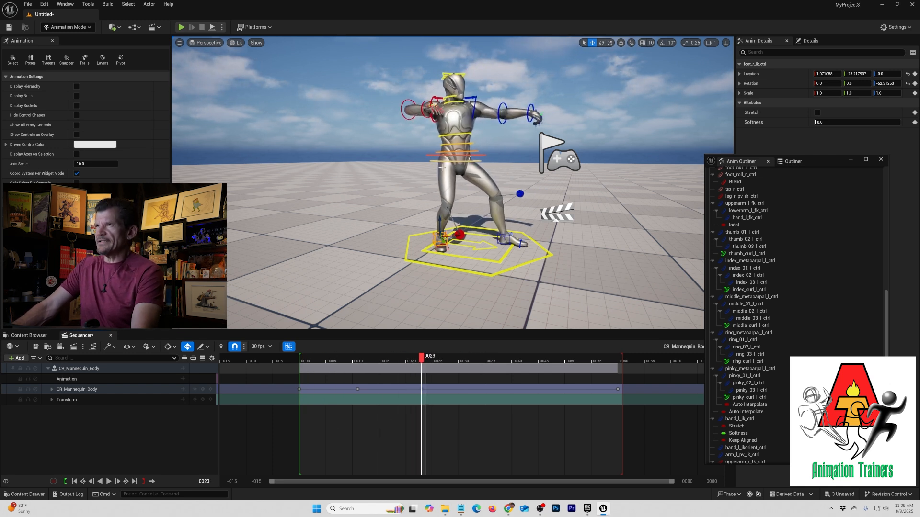
At frame 23, shift the body control across toward the left foot, to about X -8.0 and Y 11.6.
{"action": "left_click", "coordinate": [390, 199]}
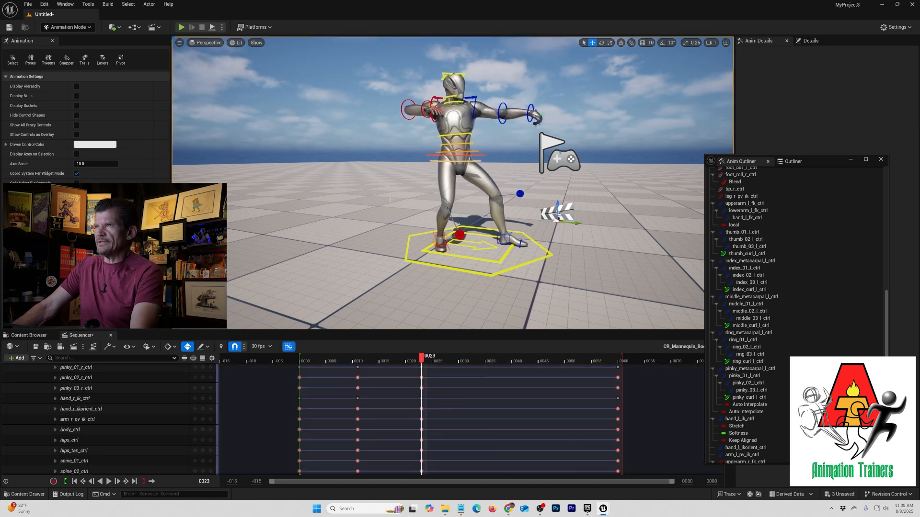
{"action": "left_click", "coordinate": [430, 155]}
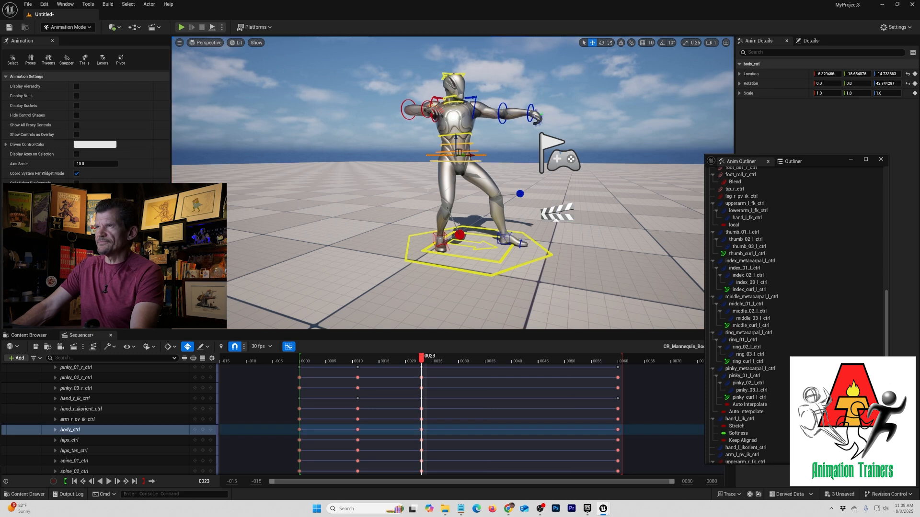
{"action": "left_click_drag", "start_coordinate": [427, 190], "coordinate": [483, 280], "text": "alt"}
{"action": "middle_click_drag", "start_coordinate": [484, 280], "coordinate": [481, 215], "text": "alt"}
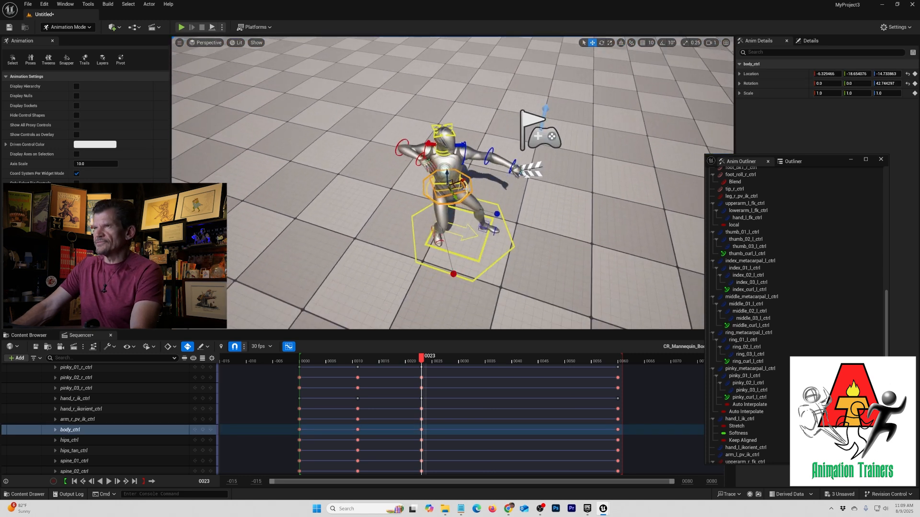
{"action": "left_click_drag", "start_coordinate": [454, 187], "coordinate": [479, 193]}
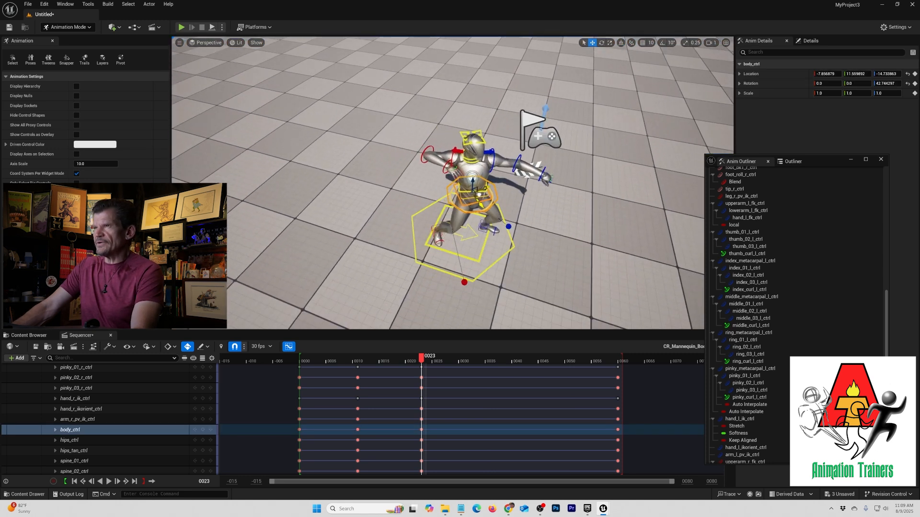
Rotate the body control to about 9.2 on X, turning the hips toward the front foot, and lower it to about Z -19.1.
{"action": "key", "text": "e"}
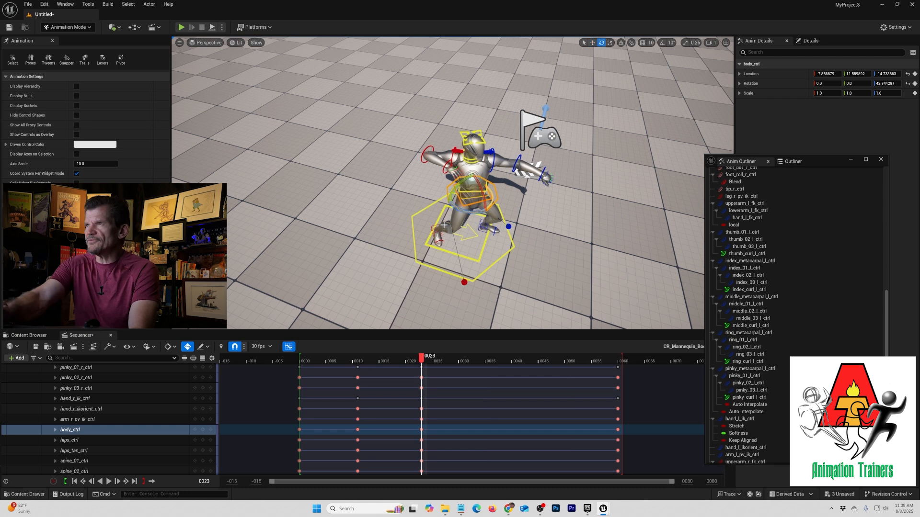
{"action": "left_click_drag", "start_coordinate": [463, 212], "coordinate": [500, 194]}
{"action": "left_click_drag", "start_coordinate": [476, 291], "coordinate": [388, 230], "text": "alt"}
{"action": "middle_click_drag", "start_coordinate": [388, 230], "coordinate": [503, 297], "text": "alt"}
{"action": "left_click_drag", "start_coordinate": [503, 297], "coordinate": [455, 264], "text": "alt"}
{"action": "key", "text": "w"}
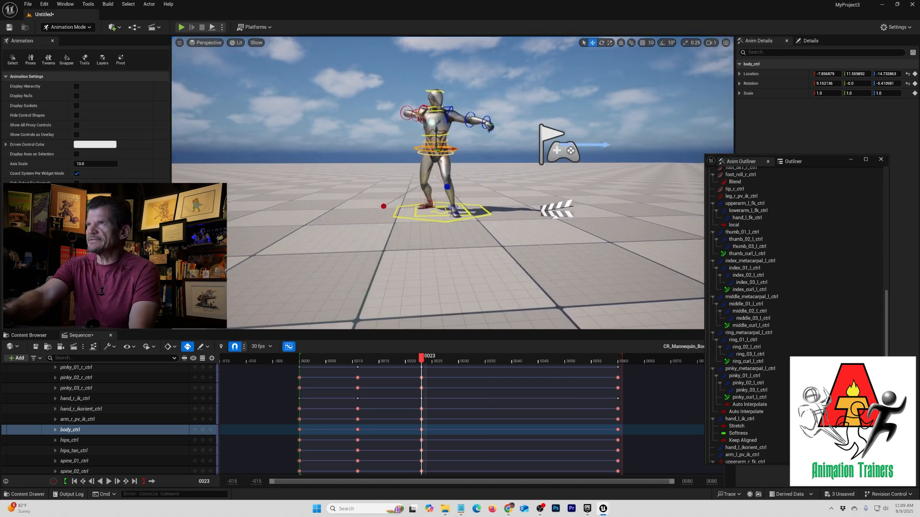
{"action": "left_click_drag", "start_coordinate": [442, 141], "coordinate": [442, 162]}
Reset the rotation of the three spine controls and rotate them together to about X 12.7 and Z -11.5.
{"action": "scroll", "coordinate": [91, 448], "scroll_direction": "down", "scroll_amount": 1}
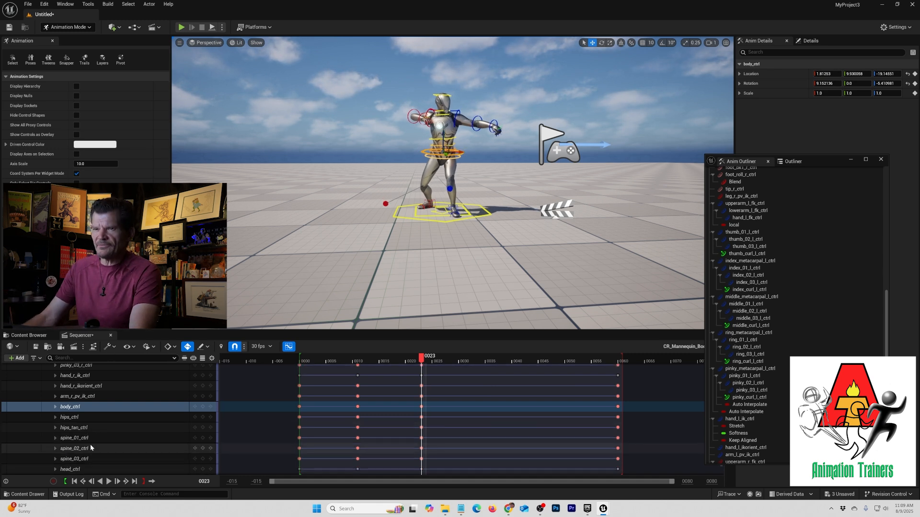
{"action": "left_click", "coordinate": [79, 437]}
{"action": "left_click", "coordinate": [83, 458], "text": "shift"}
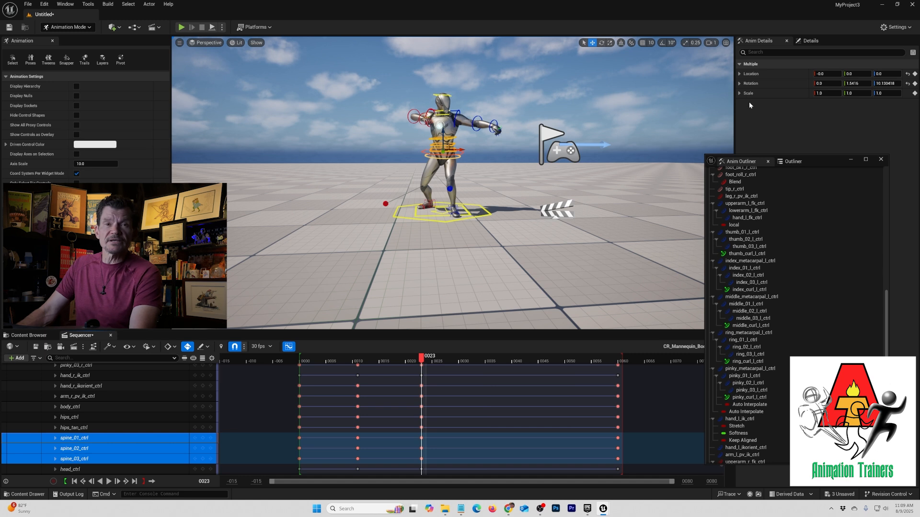
{"action": "left_click", "coordinate": [907, 85]}
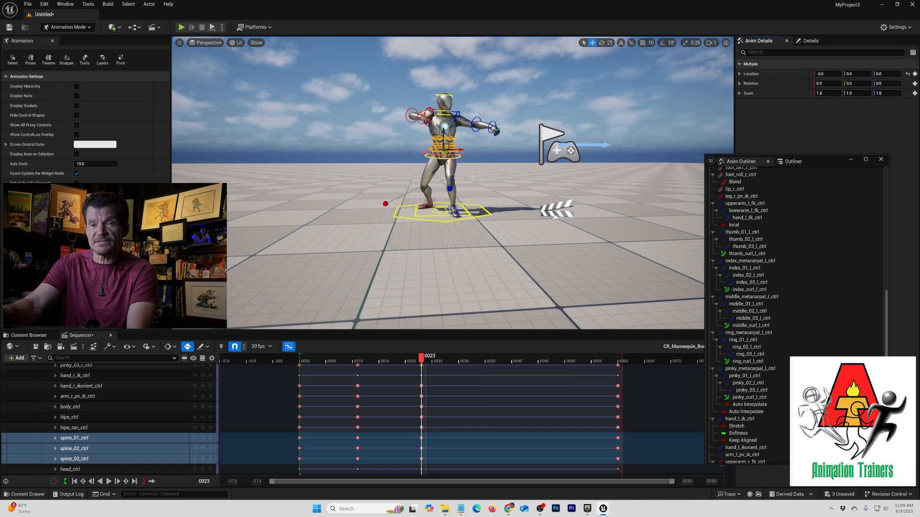
{"action": "key", "text": "e"}
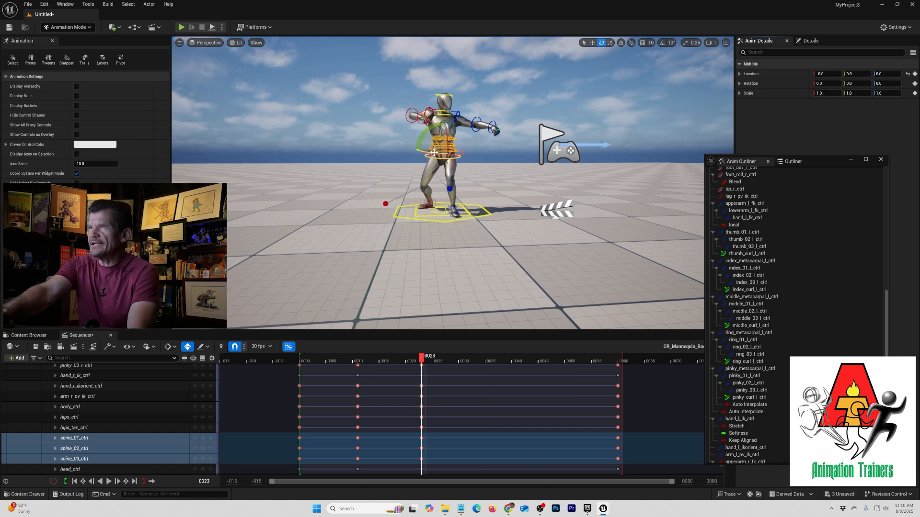
{"action": "mouse_move", "coordinate": [434, 153]}
{"action": "left_mouse_down"}
{"action": "mouse_move", "coordinate": [449, 128]}
{"action": "mouse_move", "coordinate": [433, 142]}
{"action": "left_mouse_up"}
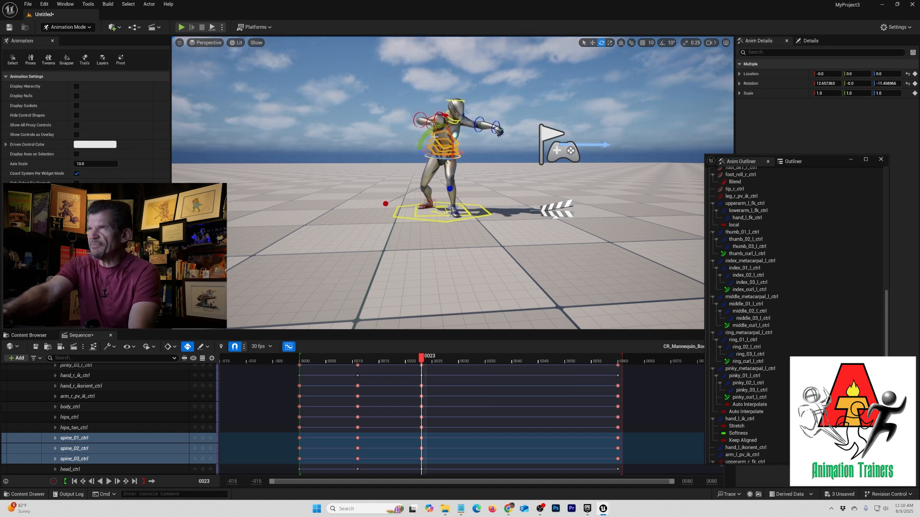
Rotate the right clavicle control to about 7.5, 10.2, 24.1 and straighten the right forearm control to about 21.2 on Z.
{"action": "left_click", "coordinate": [447, 129]}
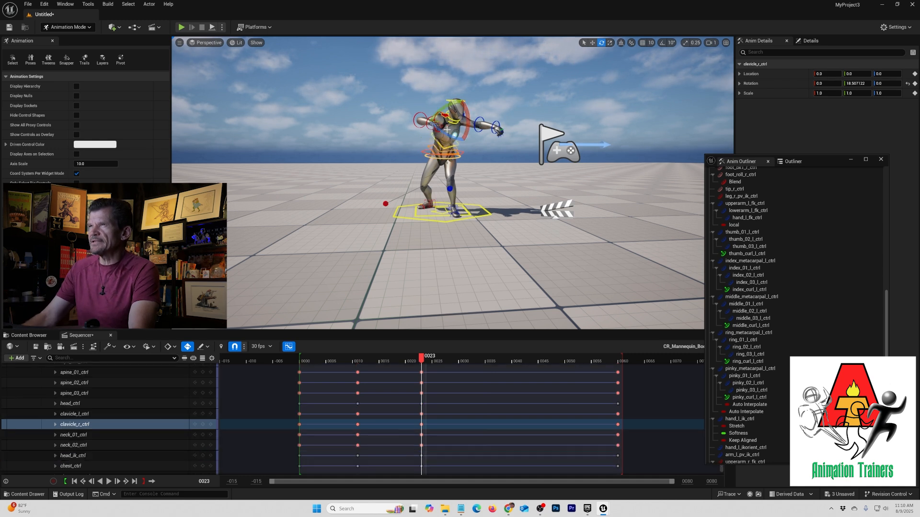
{"action": "mouse_move", "coordinate": [440, 130]}
{"action": "left_mouse_down"}
{"action": "mouse_move", "coordinate": [455, 119]}
{"action": "mouse_move", "coordinate": [440, 124]}
{"action": "left_mouse_up"}
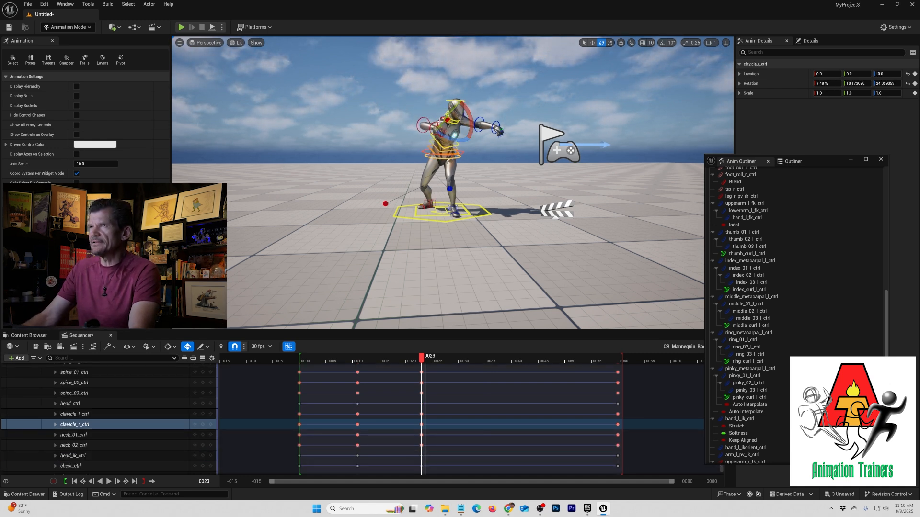
{"action": "left_click", "coordinate": [423, 124]}
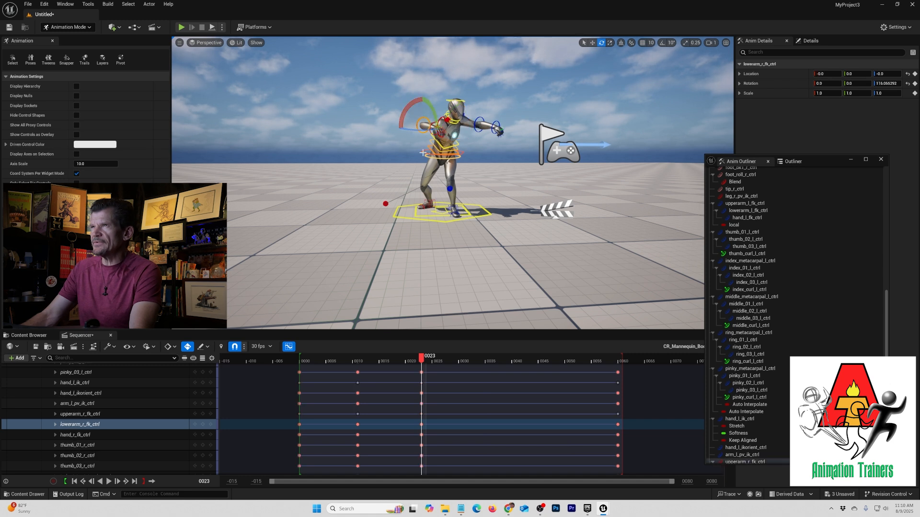
{"action": "left_click_drag", "start_coordinate": [420, 129], "coordinate": [420, 131]}
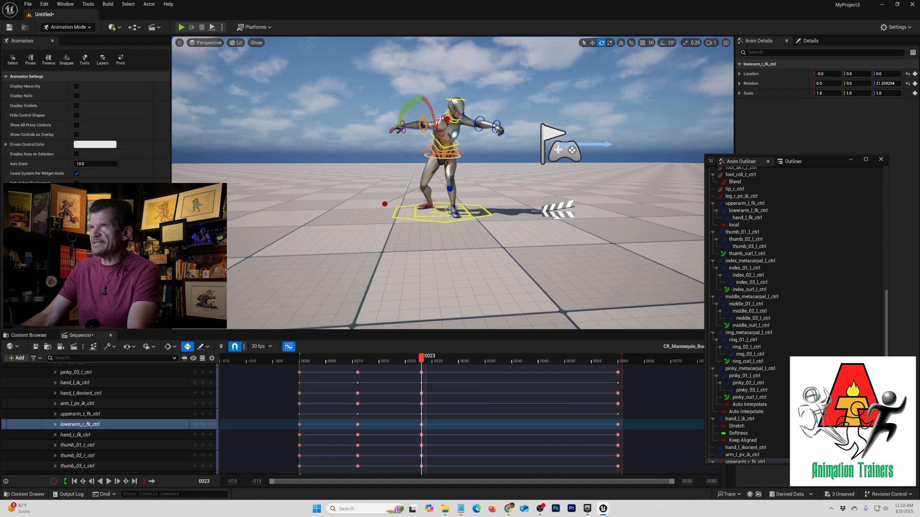
Try swinging the right upper arm FK control forward across the body, to about 51, -14, 88.
{"action": "scroll", "coordinate": [439, 113], "scroll_direction": "up", "scroll_amount": 3}
{"action": "left_click", "coordinate": [431, 102]}
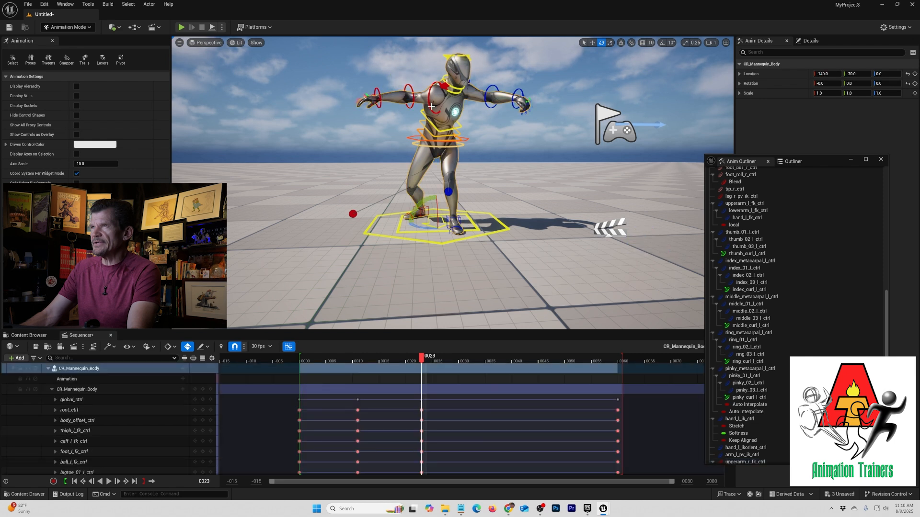
{"action": "left_click", "coordinate": [431, 106]}
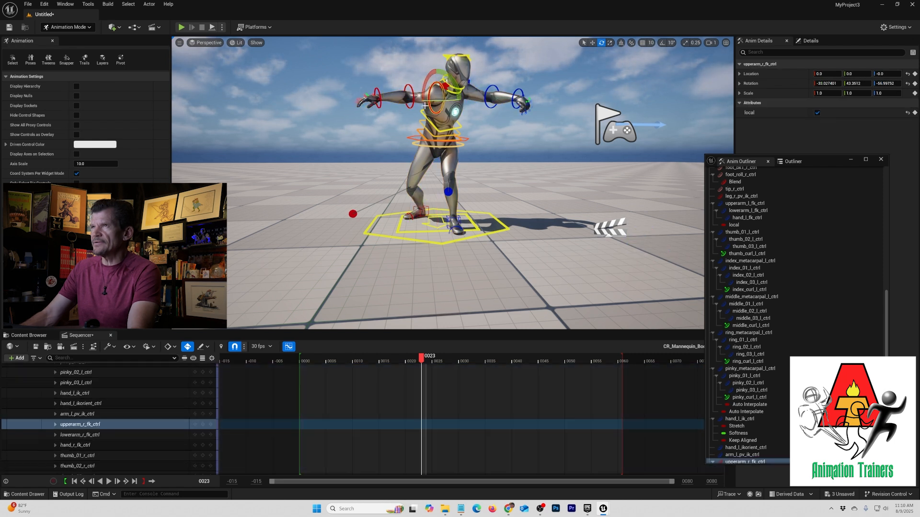
{"action": "left_click_drag", "start_coordinate": [437, 101], "coordinate": [481, 101]}
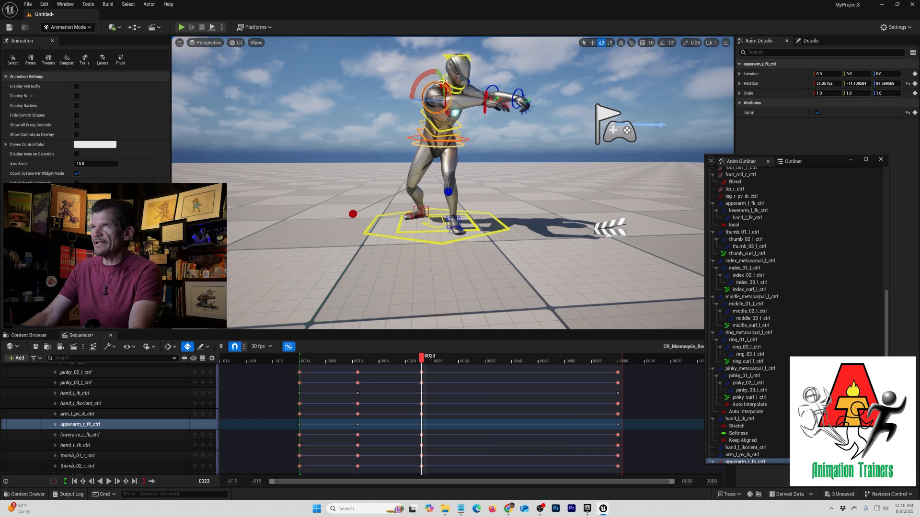
Try rotating the right clavicle and lower neck controls along with the upper arm, and undo the trial rotations including the arm swing.
{"action": "left_click_drag", "start_coordinate": [439, 80], "coordinate": [444, 84], "text": "shift"}
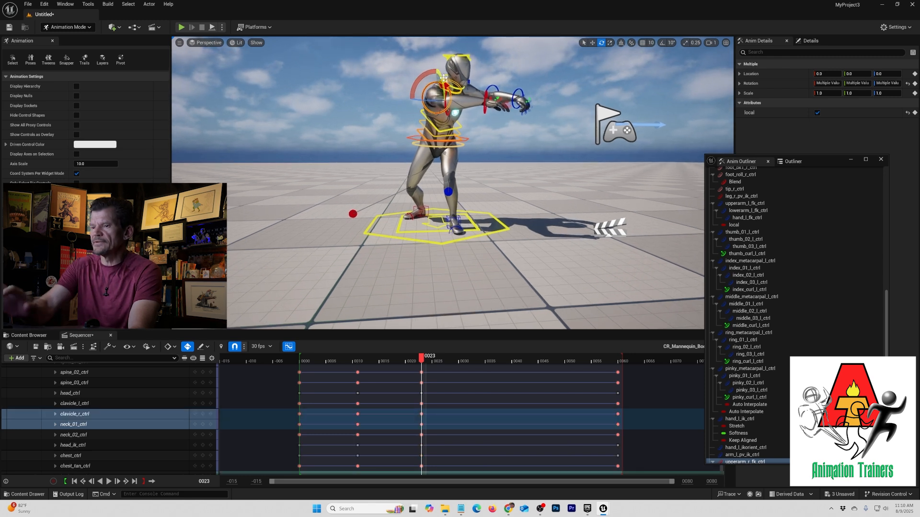
{"action": "key", "text": "ctrl+z"}
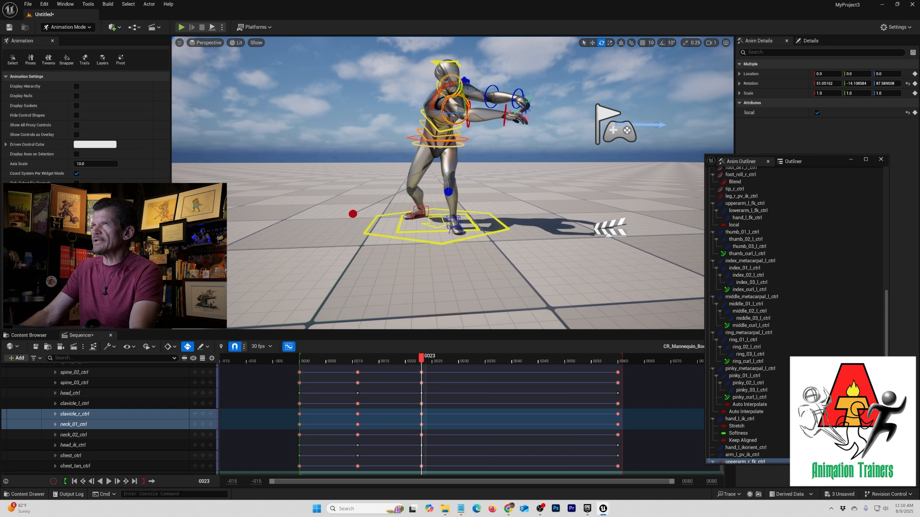
{"action": "left_click", "coordinate": [428, 105]}
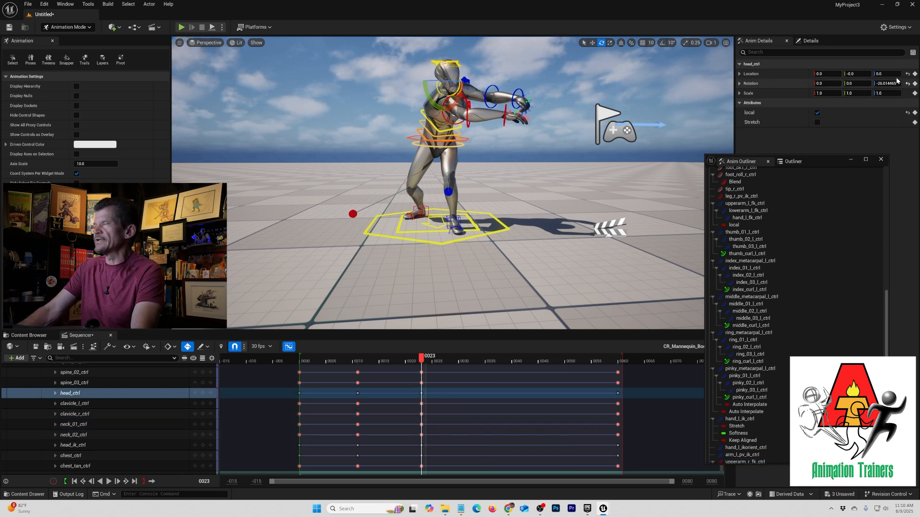
{"action": "left_click_drag", "start_coordinate": [361, 167], "coordinate": [373, 175], "text": "alt"}
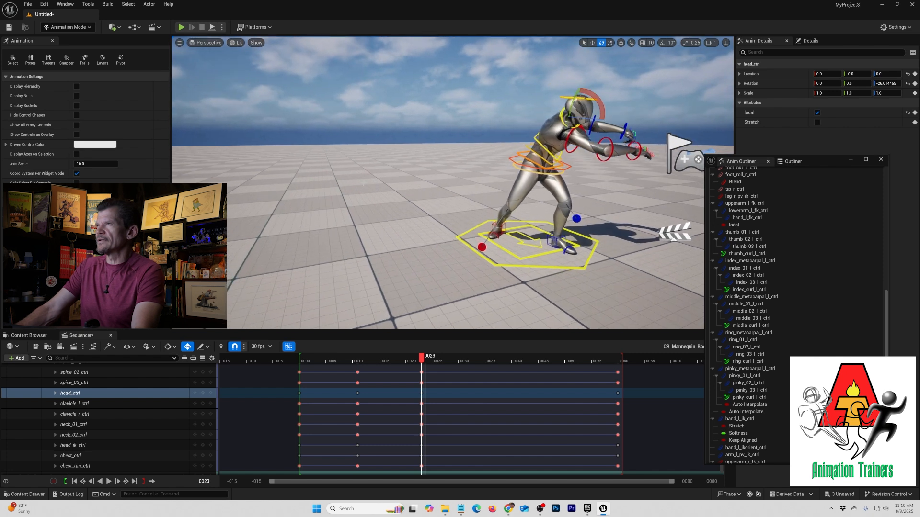
{"action": "key", "text": "ctrl+z"}
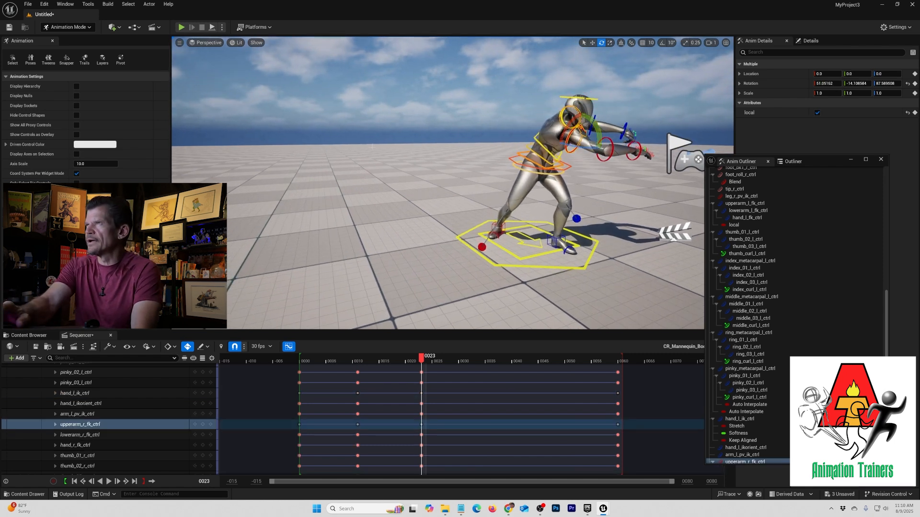
{"action": "key", "text": "ctrl+z"}
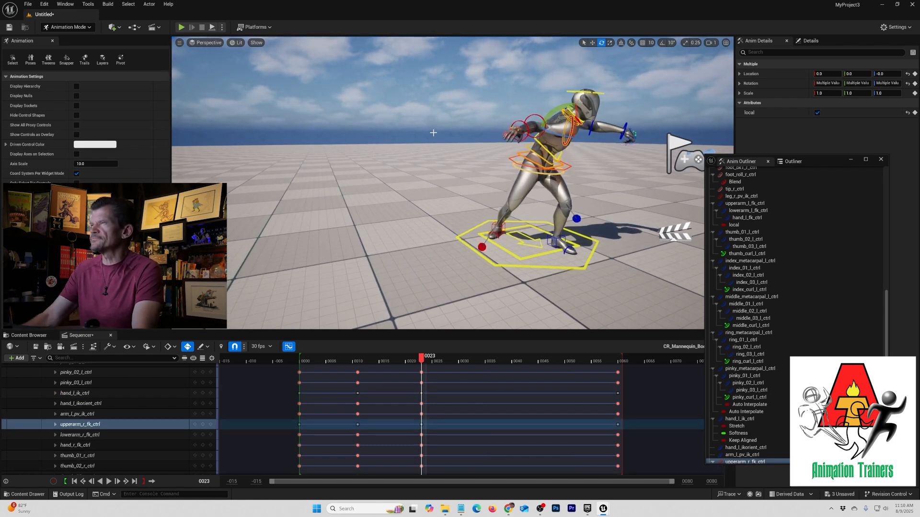
{"action": "left_click_drag", "start_coordinate": [449, 120], "coordinate": [374, 138], "text": "alt"}
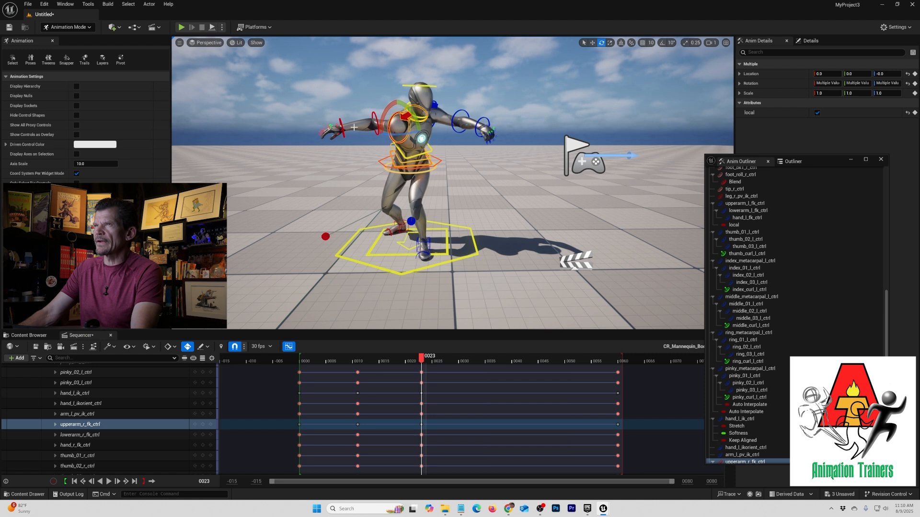
{"action": "left_click", "coordinate": [576, 261]}
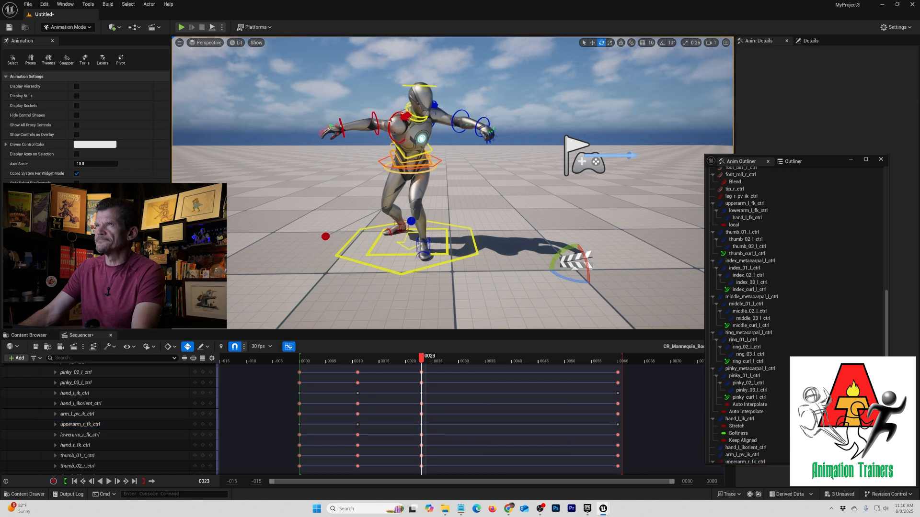
Rotate the right upper arm FK control forward across the chest, to about X 53.6 and Y -34.9.
{"action": "left_click", "coordinate": [394, 116]}
{"action": "left_click_drag", "start_coordinate": [391, 134], "coordinate": [270, 113]}
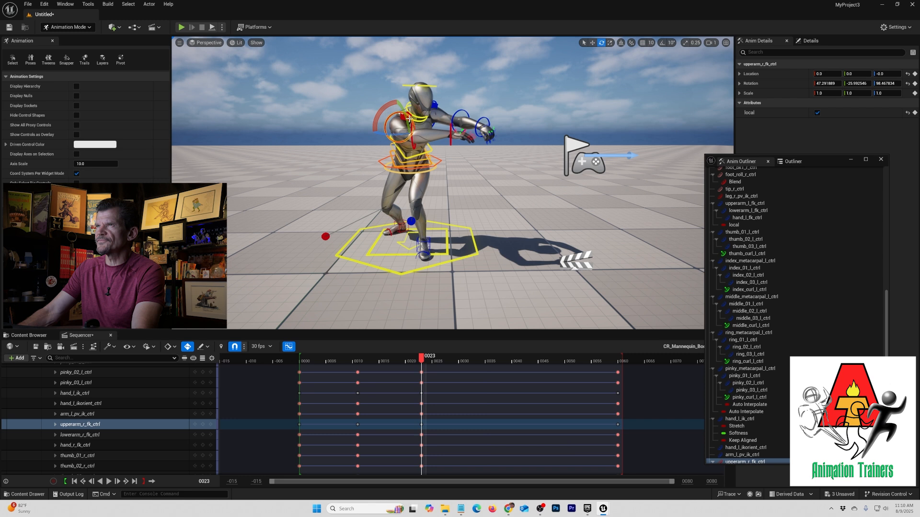
{"action": "left_click_drag", "start_coordinate": [404, 112], "coordinate": [350, 177]}
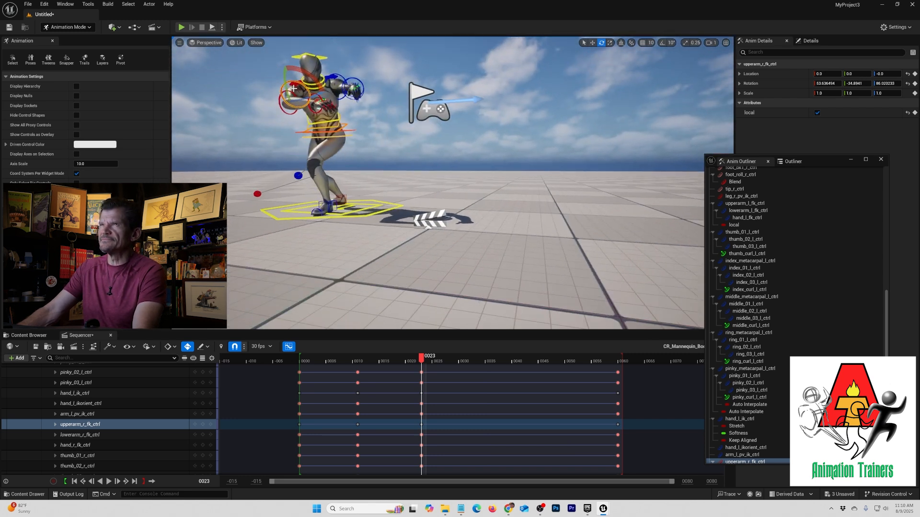
Swing the right upper arm FK control further down across the body at frame 23.
{"action": "left_click_drag", "start_coordinate": [283, 82], "coordinate": [273, 123]}
{"action": "left_click", "coordinate": [289, 121]}
{"action": "mouse_move", "coordinate": [344, 178]}
{"action": "left_mouse_down", "text": "alt"}
{"action": "mouse_move", "coordinate": [344, 216]}
{"action": "mouse_move", "coordinate": [341, 177]}
{"action": "left_mouse_up", "text": "alt"}
Rotate the left upper arm FK control at frame 23 to about Y 20.9 and Z -69, extending the arm behind the body.
{"action": "left_click", "coordinate": [334, 184]}
{"action": "scroll", "coordinate": [341, 177], "scroll_direction": "up", "scroll_amount": 3}
{"action": "scroll", "coordinate": [341, 178], "scroll_direction": "up", "scroll_amount": 3}
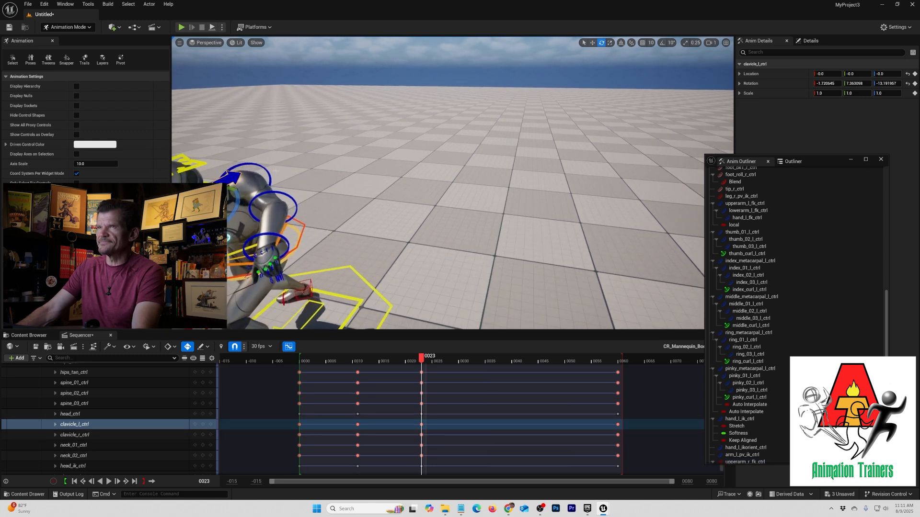
{"action": "left_click", "coordinate": [264, 166]}
{"action": "left_click", "coordinate": [267, 169]}
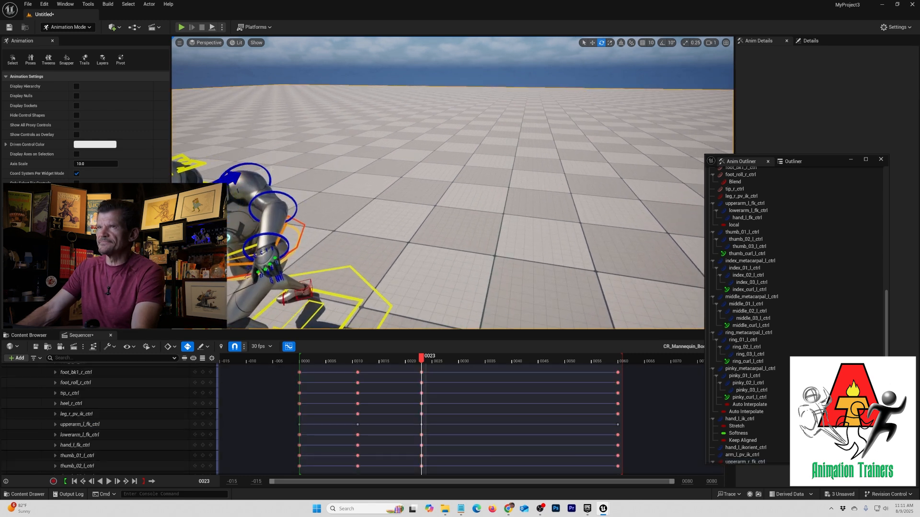
{"action": "left_click", "coordinate": [264, 168]}
{"action": "left_click_drag", "start_coordinate": [237, 207], "coordinate": [244, 211]}
{"action": "scroll", "coordinate": [414, 215], "scroll_direction": "down", "scroll_amount": 4}
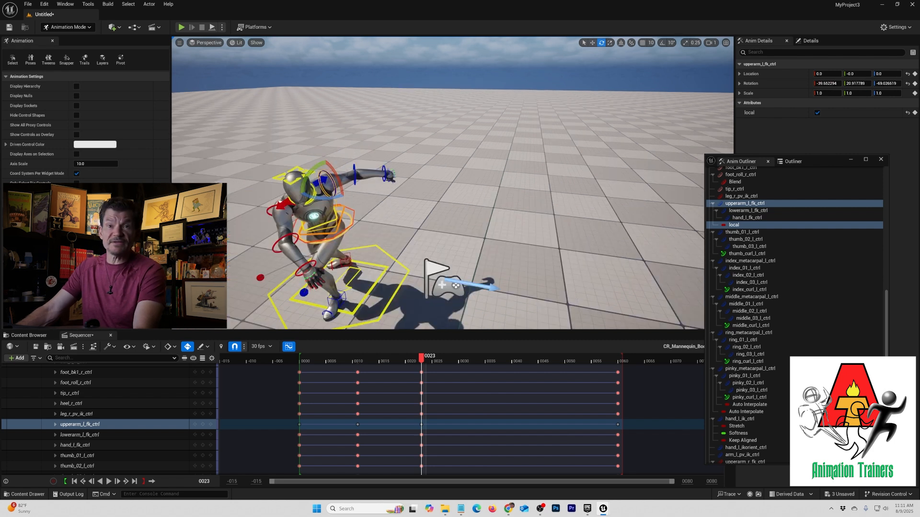
Turn the head control to about 9.6 on Z at frame 23 and scrub back through the swing to frame 16.
{"action": "left_click_drag", "start_coordinate": [430, 239], "coordinate": [574, 126], "text": "alt"}
{"action": "left_click", "coordinate": [554, 110]}
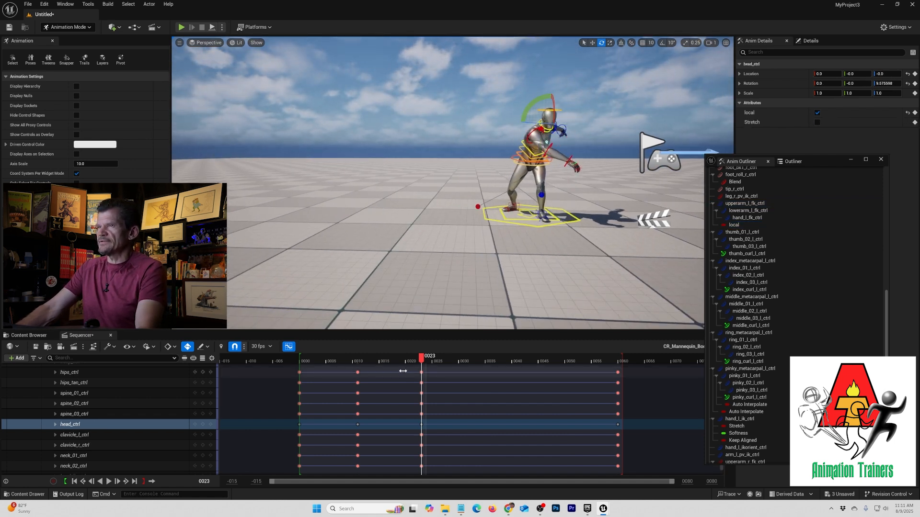
{"action": "left_click_drag", "start_coordinate": [339, 362], "coordinate": [388, 389]}
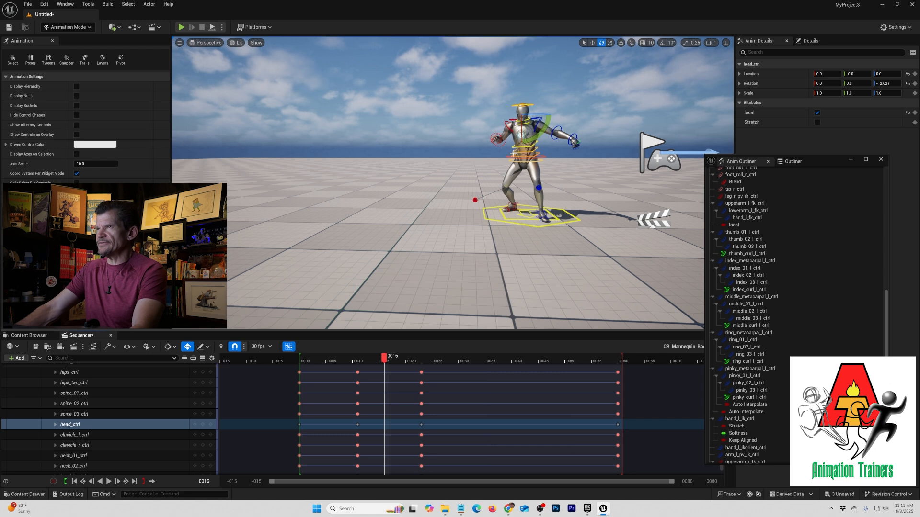
At frame 16, move the body control to about X 2.3 and Z -15.2 and rotate it to about -4.7, 0.6, 24.6.
{"action": "left_click", "coordinate": [509, 156]}
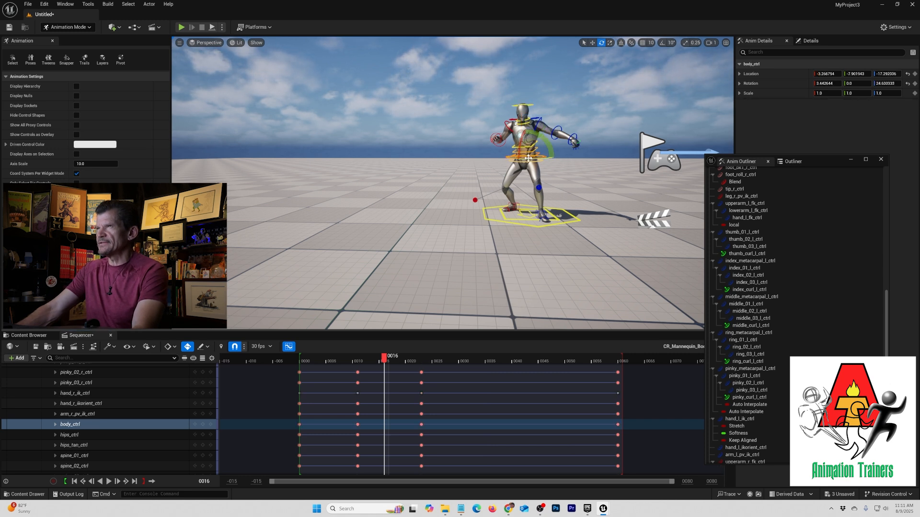
{"action": "key", "text": "w"}
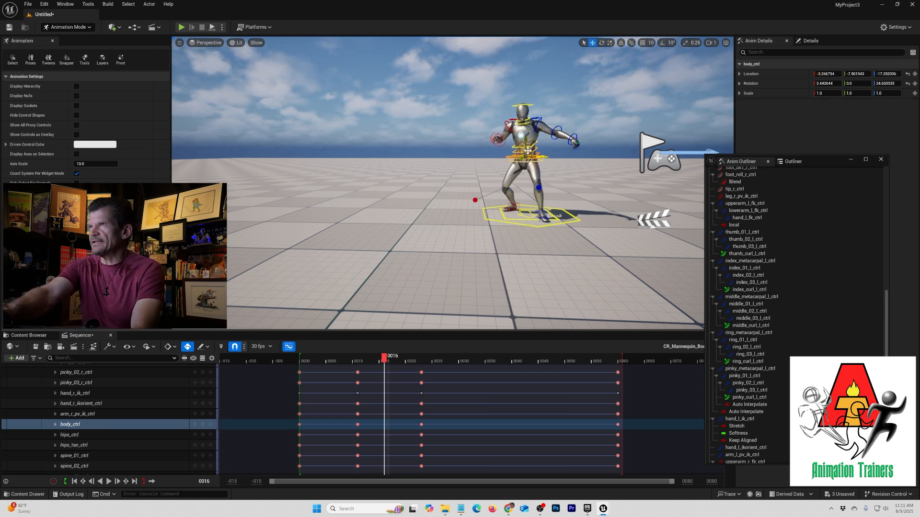
{"action": "left_click_drag", "start_coordinate": [530, 149], "coordinate": [534, 149]}
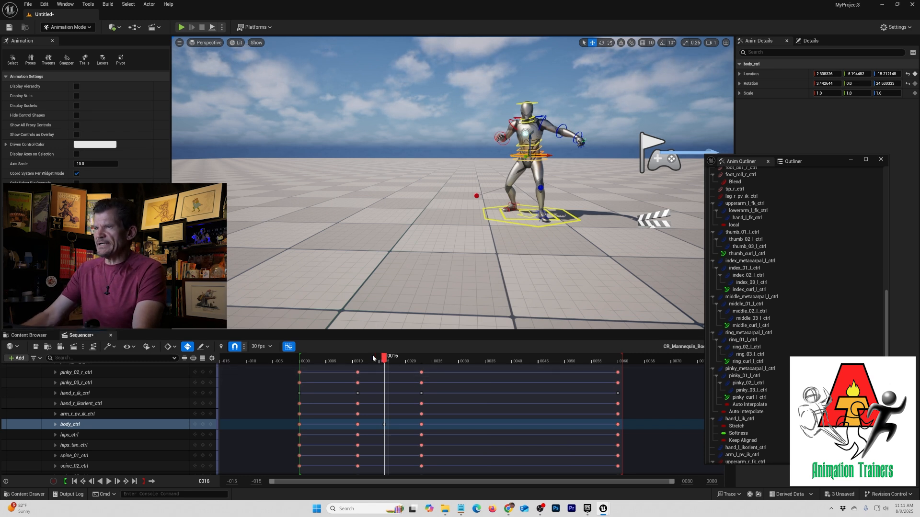
{"action": "left_click_drag", "start_coordinate": [373, 359], "coordinate": [387, 383]}
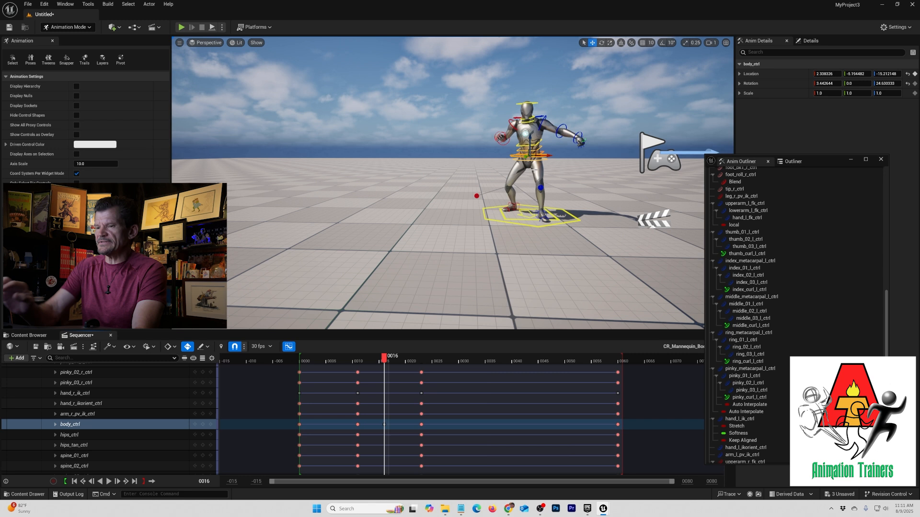
{"action": "key", "text": "e"}
{"action": "left_click_drag", "start_coordinate": [526, 143], "coordinate": [527, 168]}
Rotate the spine_01, spine_02 and spine_03 controls together at frame 16, bringing spine_01 to about 4.3, 2.4, -7.4.
{"action": "scroll", "coordinate": [80, 450], "scroll_direction": "down", "scroll_amount": 2}
{"action": "left_click", "coordinate": [72, 433]}
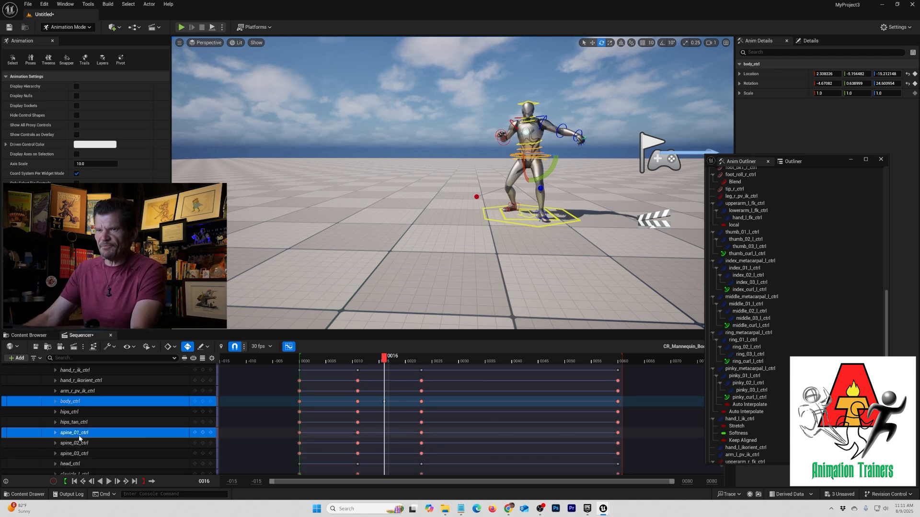
{"action": "left_click", "coordinate": [77, 453], "text": "shift"}
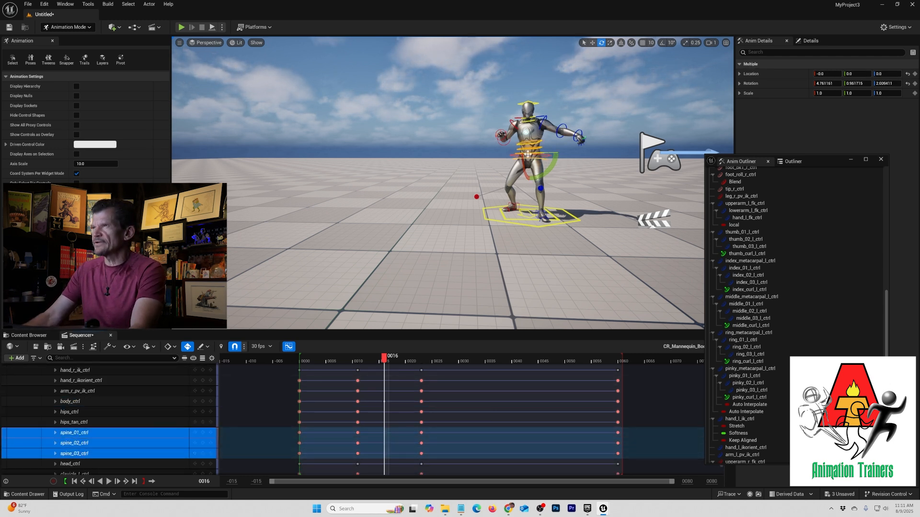
{"action": "left_click_drag", "start_coordinate": [553, 161], "coordinate": [564, 153]}
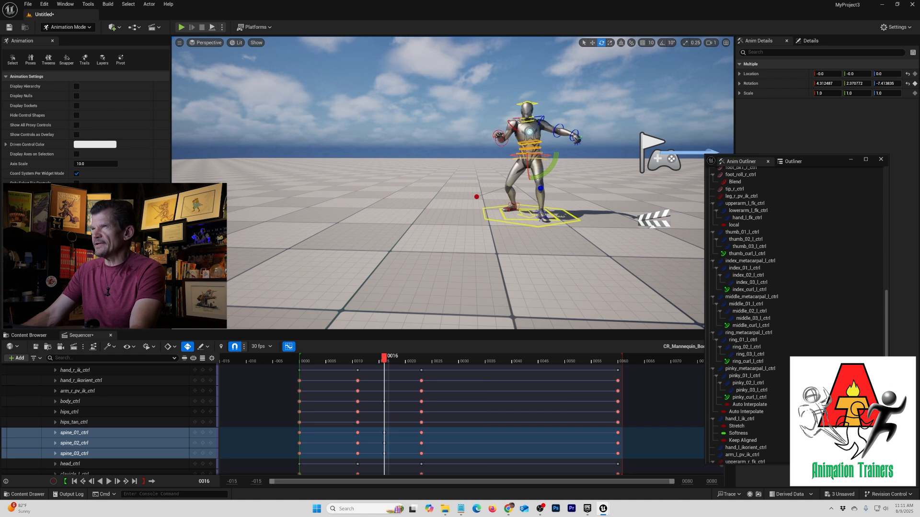
At frame 16, rotate the right clavicle control to about -7.6, 14.3, -28.7 and raise the right upper arm FK control outward.
{"action": "left_click", "coordinate": [517, 125]}
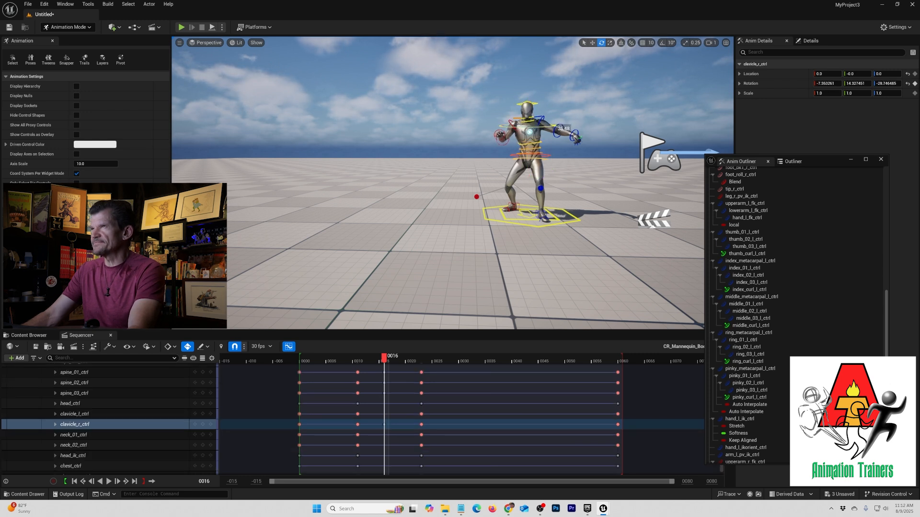
{"action": "left_click", "coordinate": [530, 138]}
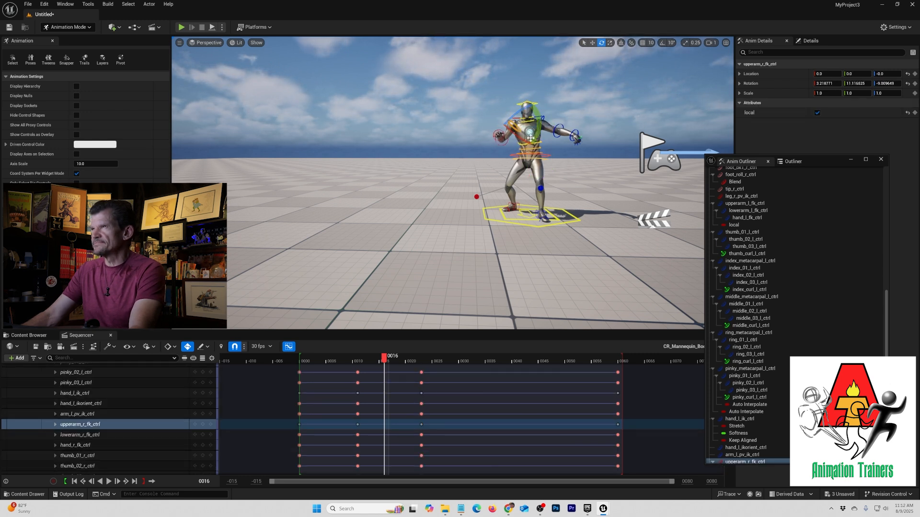
{"action": "mouse_move", "coordinate": [536, 124]}
{"action": "left_mouse_down"}
{"action": "mouse_move", "coordinate": [546, 126]}
{"action": "mouse_move", "coordinate": [542, 118]}
{"action": "left_mouse_up"}
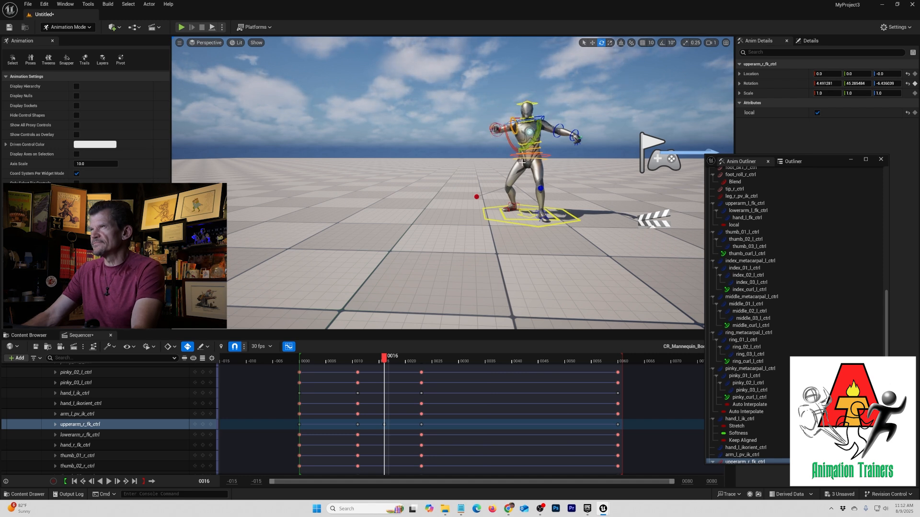
{"action": "scroll", "coordinate": [512, 138], "scroll_direction": "up", "scroll_amount": 4}
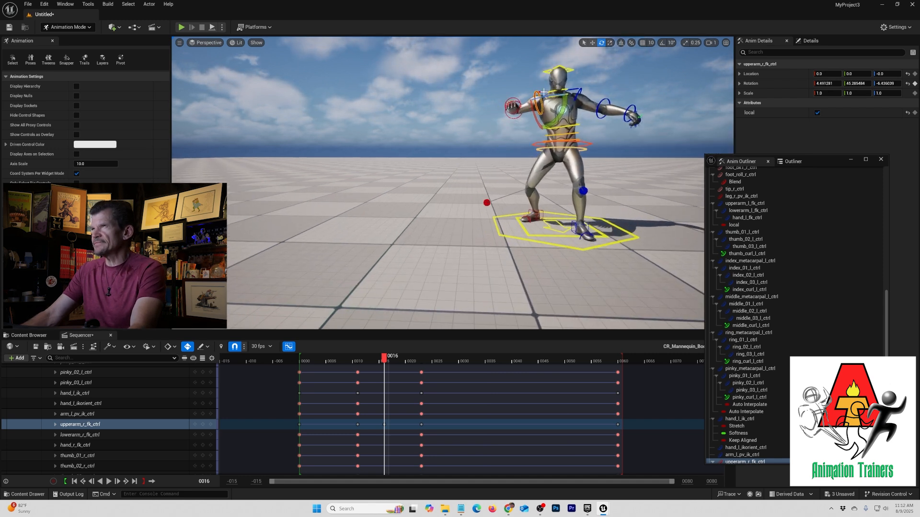
{"action": "left_click", "coordinate": [538, 106]}
{"action": "left_click_drag", "start_coordinate": [552, 107], "coordinate": [537, 77]}
{"action": "left_click", "coordinate": [536, 95]}
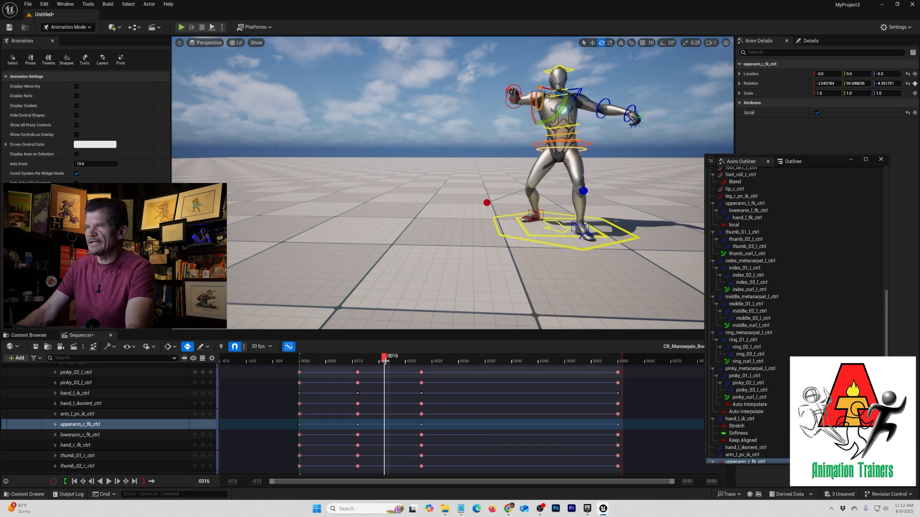
Rotate the head control to about 3.2, -1.3, -40.8 at frame 11 and to about -6.1, -0.6, -25.4 at frame 16.
{"action": "left_click_drag", "start_coordinate": [384, 358], "coordinate": [336, 359]}
{"action": "mouse_move", "coordinate": [395, 317]}
{"action": "right_mouse_down"}
{"action": "mouse_move", "coordinate": [407, 316]}
{"action": "mouse_move", "coordinate": [395, 317]}
{"action": "right_mouse_up"}
{"action": "left_click_drag", "start_coordinate": [395, 316], "coordinate": [373, 313], "text": "alt"}
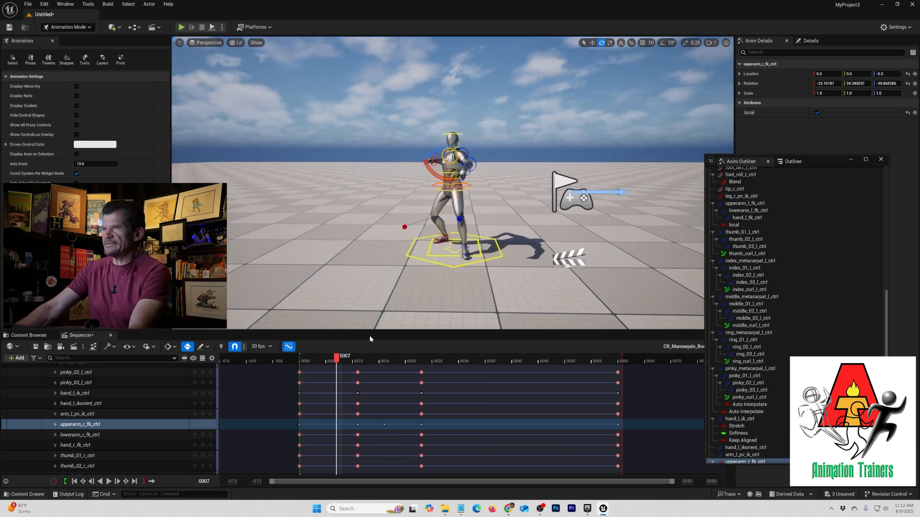
{"action": "mouse_move", "coordinate": [343, 358]}
{"action": "left_mouse_down"}
{"action": "mouse_move", "coordinate": [307, 366]}
{"action": "mouse_move", "coordinate": [358, 363]}
{"action": "left_mouse_up"}
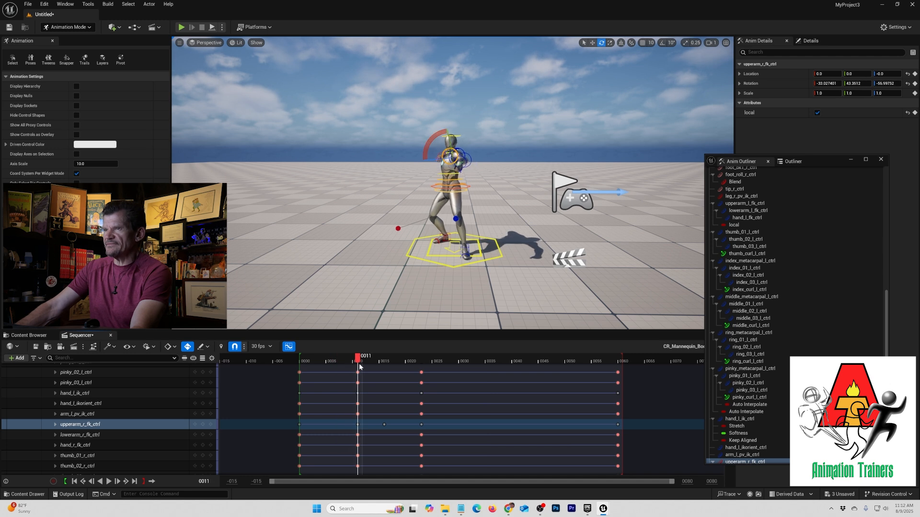
{"action": "left_click", "coordinate": [453, 145]}
{"action": "left_click_drag", "start_coordinate": [453, 145], "coordinate": [463, 162]}
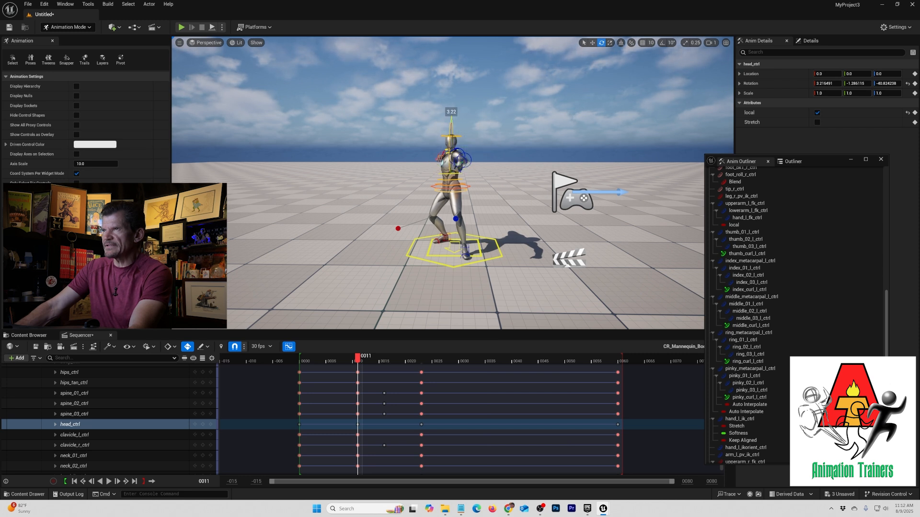
{"action": "left_click_drag", "start_coordinate": [355, 359], "coordinate": [387, 366]}
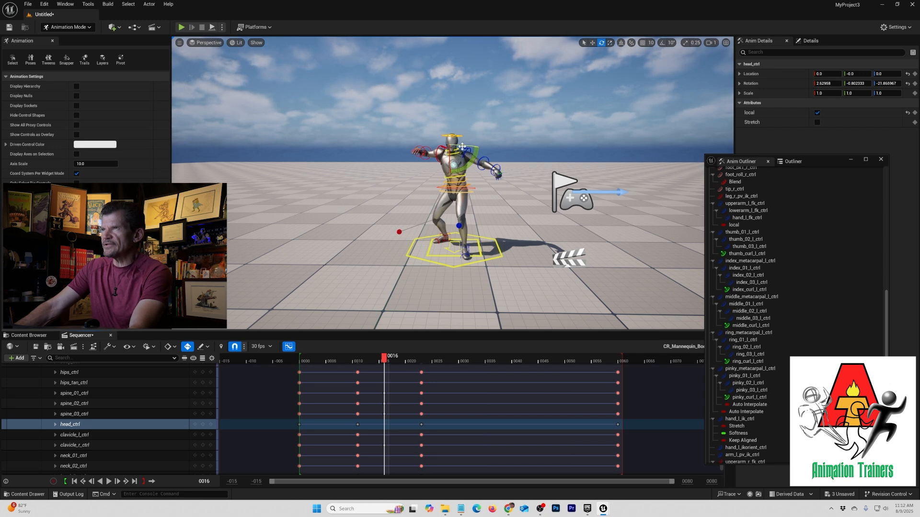
{"action": "left_click_drag", "start_coordinate": [461, 146], "coordinate": [479, 152]}
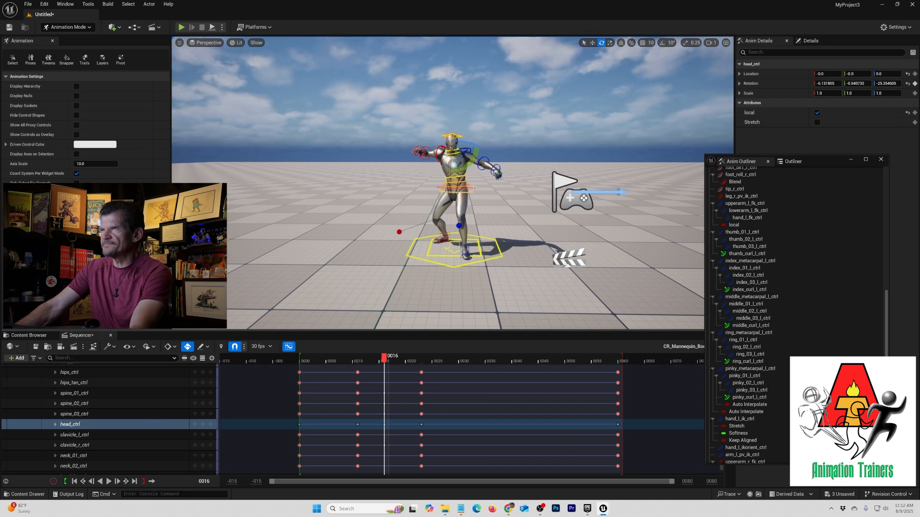
Rotate the spine_01 control at frame 16 to about 4.5, -4.3, -10.5.
{"action": "left_click", "coordinate": [475, 192]}
{"action": "left_click", "coordinate": [471, 187]}
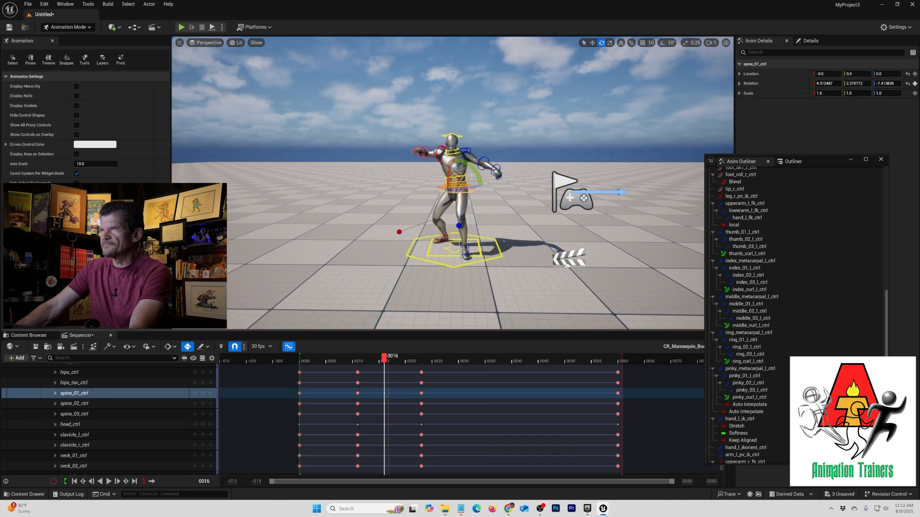
{"action": "left_click_drag", "start_coordinate": [475, 173], "coordinate": [480, 179]}
{"action": "mouse_move", "coordinate": [397, 358]}
{"action": "left_mouse_down"}
{"action": "mouse_move", "coordinate": [322, 359]}
{"action": "mouse_move", "coordinate": [413, 363]}
{"action": "mouse_move", "coordinate": [384, 365]}
{"action": "left_mouse_up"}
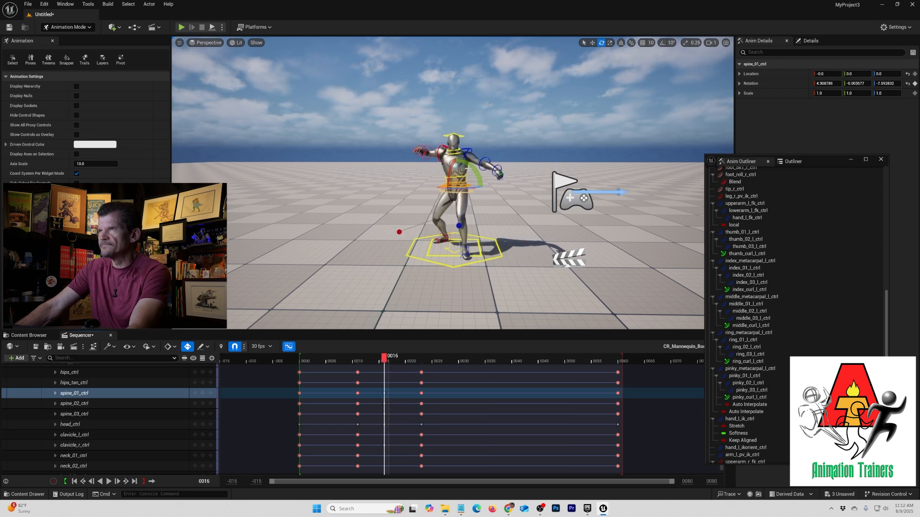
{"action": "left_click_drag", "start_coordinate": [474, 171], "coordinate": [463, 228]}
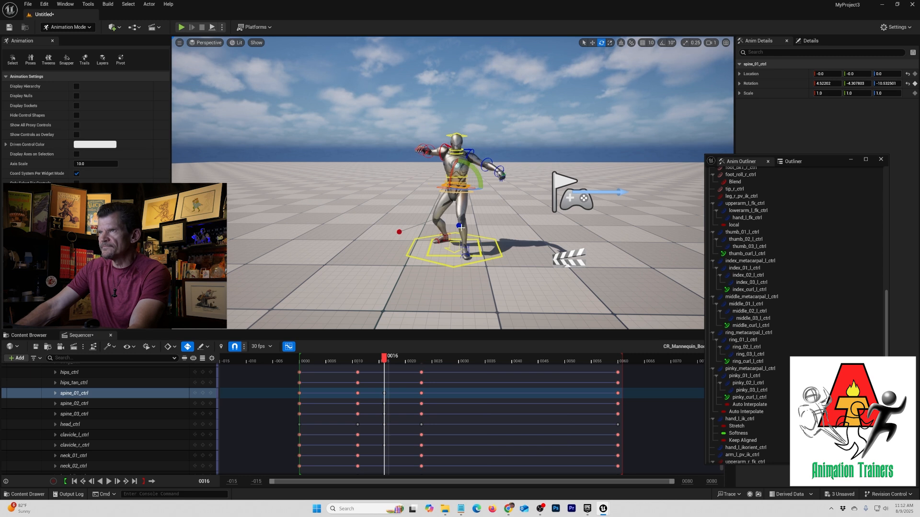
Shift the left leg pole vector control at frame 16 to adjust the direction of the left knee.
{"action": "left_click", "coordinate": [460, 227]}
{"action": "mouse_move", "coordinate": [451, 267]}
{"action": "middle_mouse_down"}
{"action": "mouse_move", "coordinate": [479, 267]}
{"action": "mouse_move", "coordinate": [451, 267]}
{"action": "middle_mouse_up"}
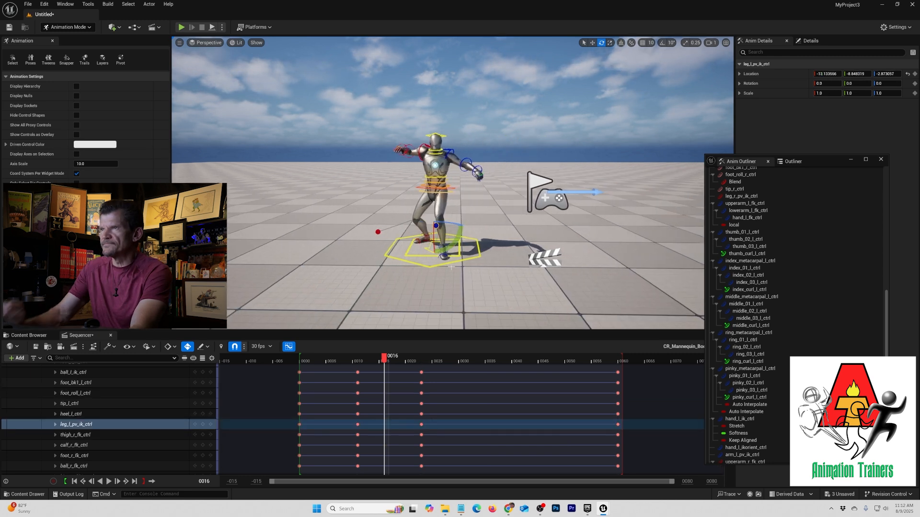
{"action": "key", "text": "w"}
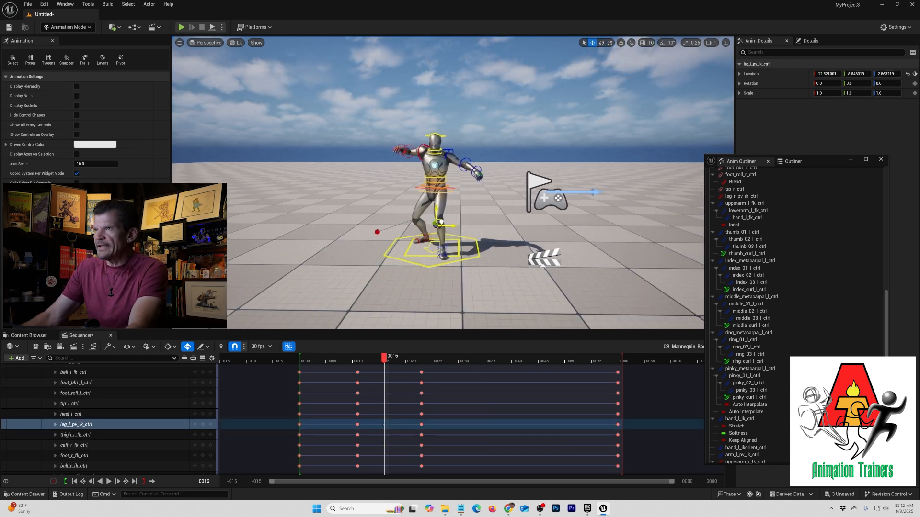
{"action": "left_click_drag", "start_coordinate": [441, 222], "coordinate": [444, 225]}
Bend the spine_03 control to about 20.8 on X at frame 35 and scrub on through the remaining motion.
{"action": "left_click_drag", "start_coordinate": [378, 357], "coordinate": [485, 391]}
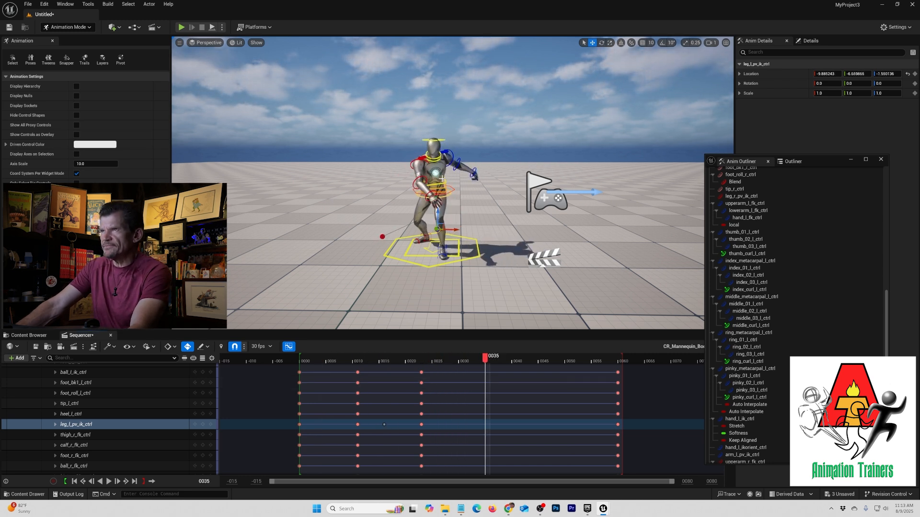
{"action": "left_click", "coordinate": [436, 175]}
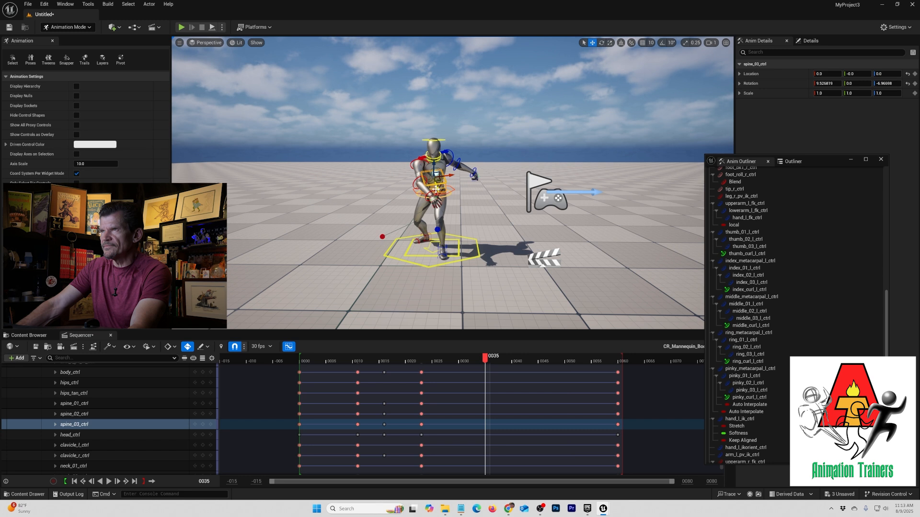
{"action": "key", "text": "e"}
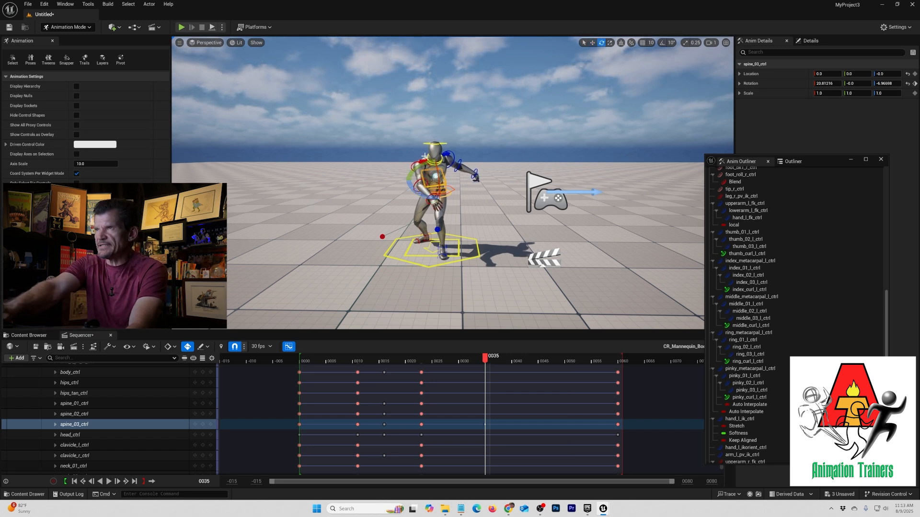
{"action": "left_click_drag", "start_coordinate": [473, 360], "coordinate": [573, 390]}
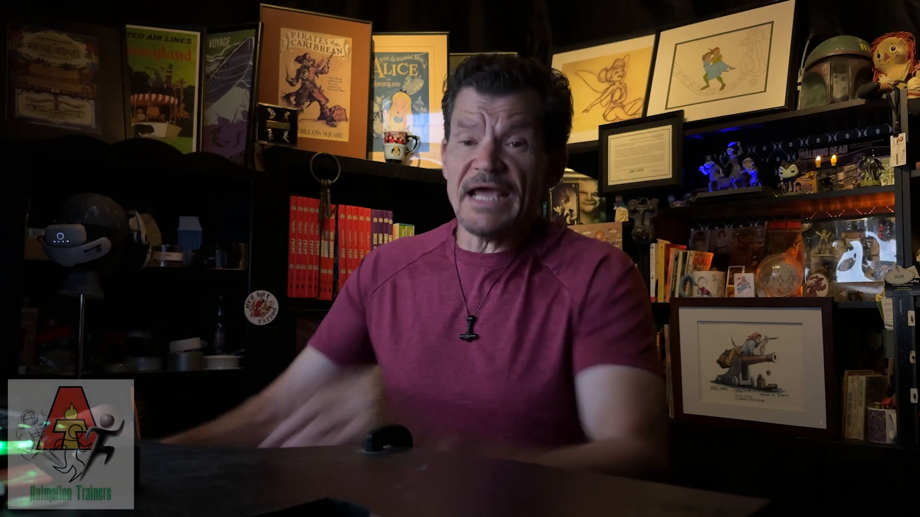